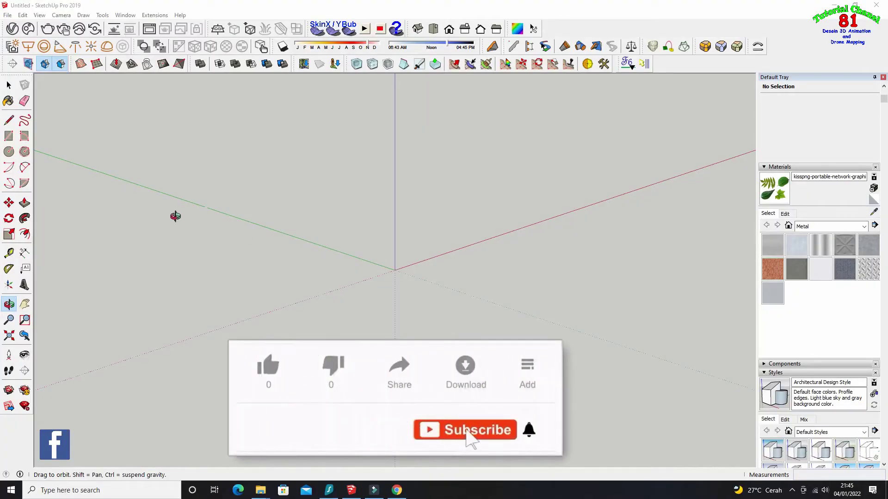
Import the four-leaf PNG as an image placed at the origin along the red axis
left_click(7, 15)
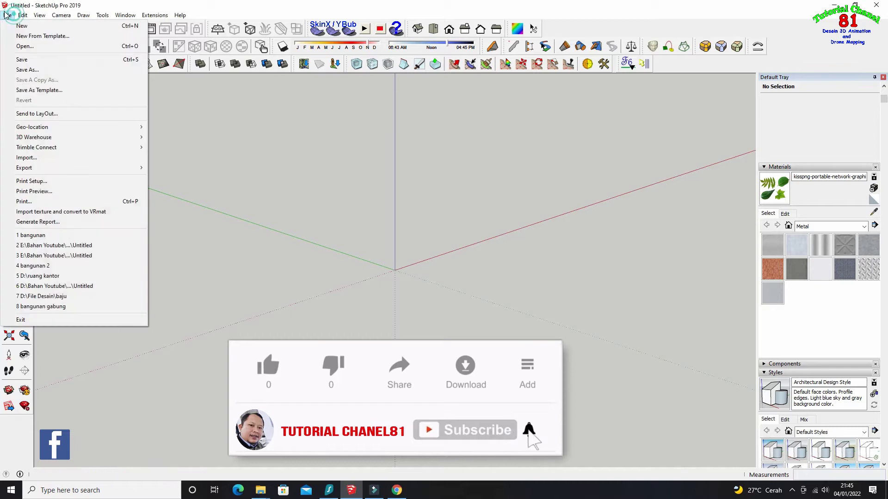
left_click(33, 157)
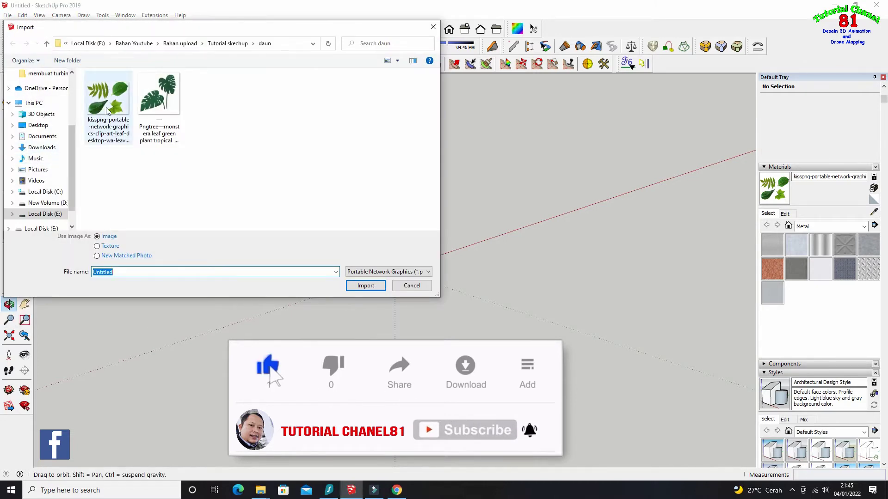
left_click(109, 109)
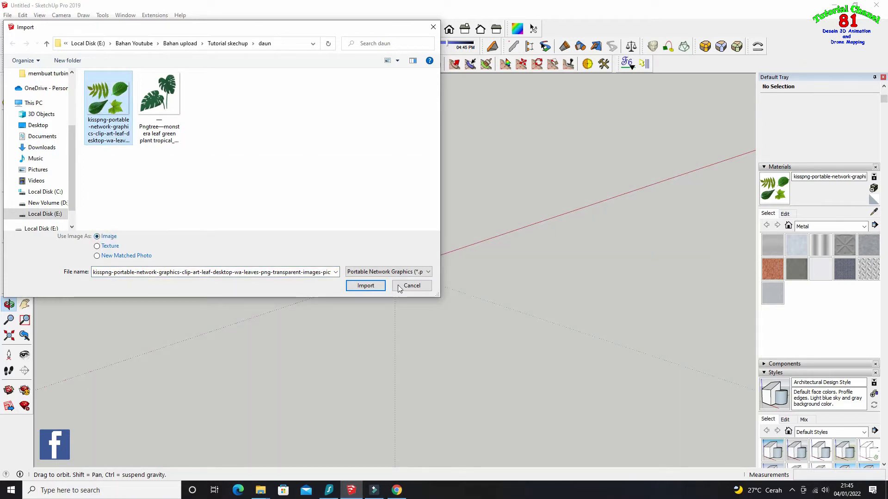
left_click(412, 272)
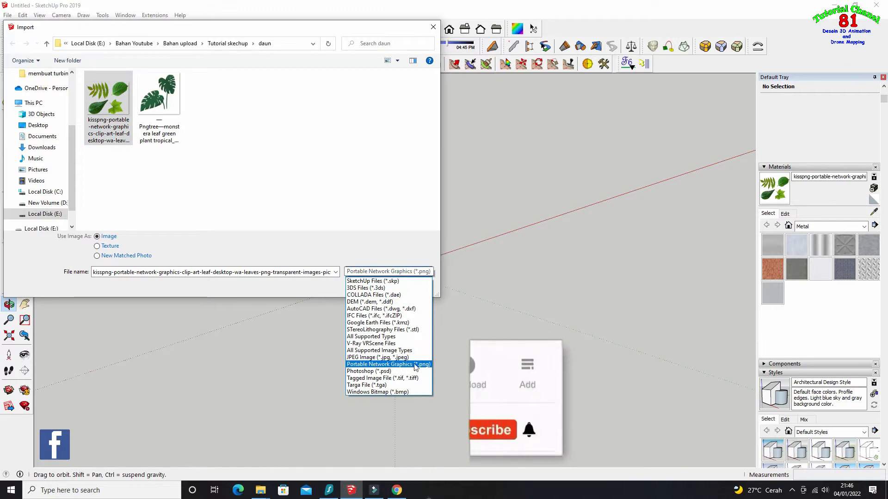
left_click(452, 468)
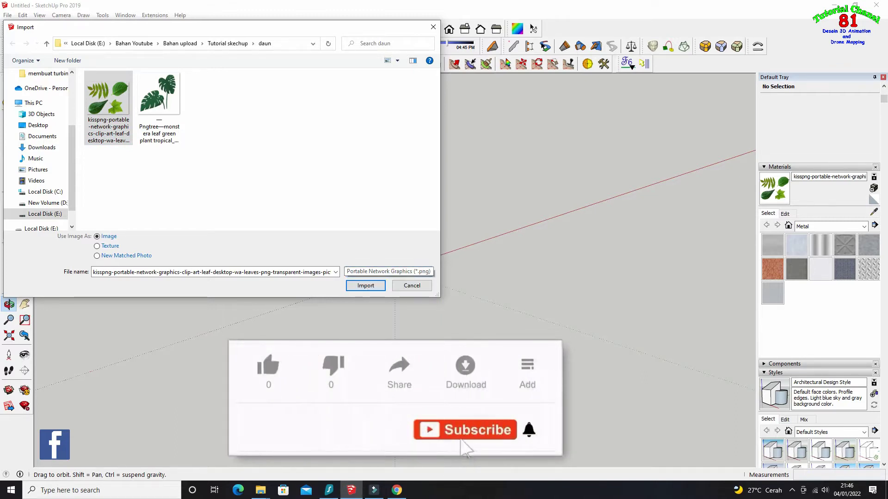
left_click(362, 287)
left_click(395, 270)
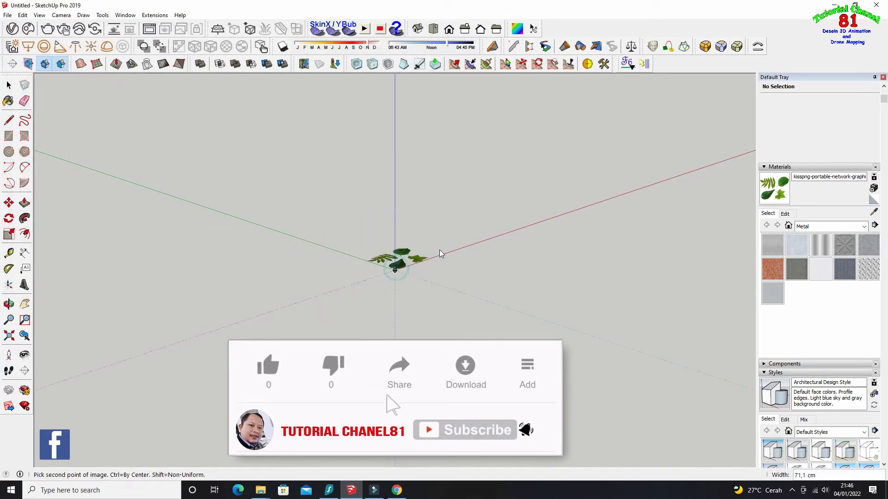
left_click(533, 225)
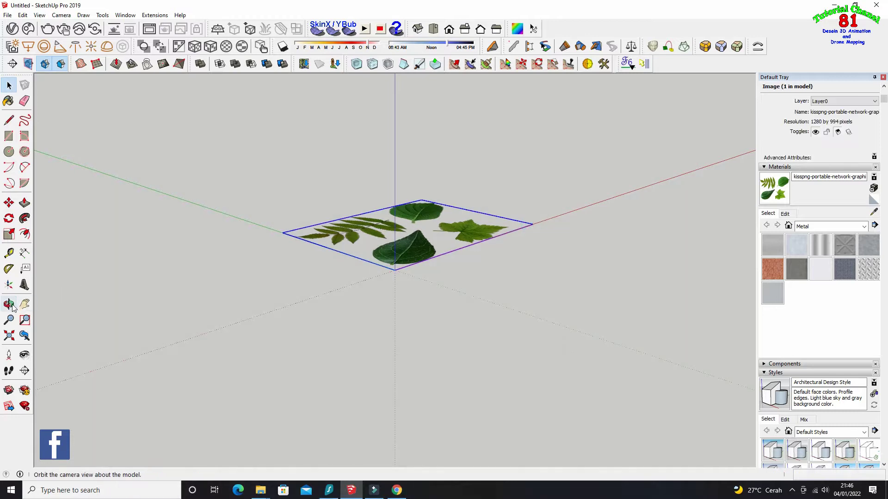
Orbit and zoom the view to look down onto the leaf image
left_click(9, 304)
mouse_move(353, 202)
left_mouse_down()
mouse_move(367, 308)
mouse_move(295, 404)
mouse_move(220, 417)
left_mouse_up()
scroll(337, 352, "up", 2)
scroll(353, 293, "up", 3)
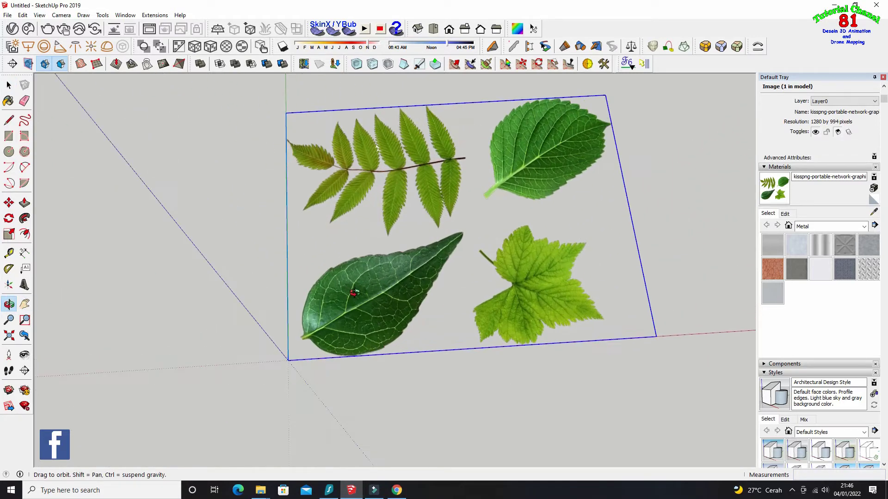
scroll(377, 296, "up", 2)
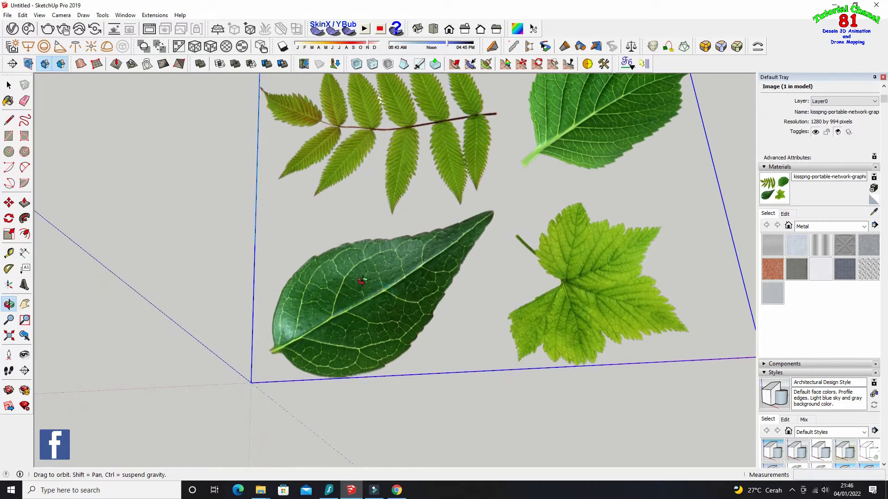
scroll(422, 287, "down", 1)
scroll(422, 287, "up", 2)
scroll(352, 260, "up", 1)
scroll(344, 280, "up", 1)
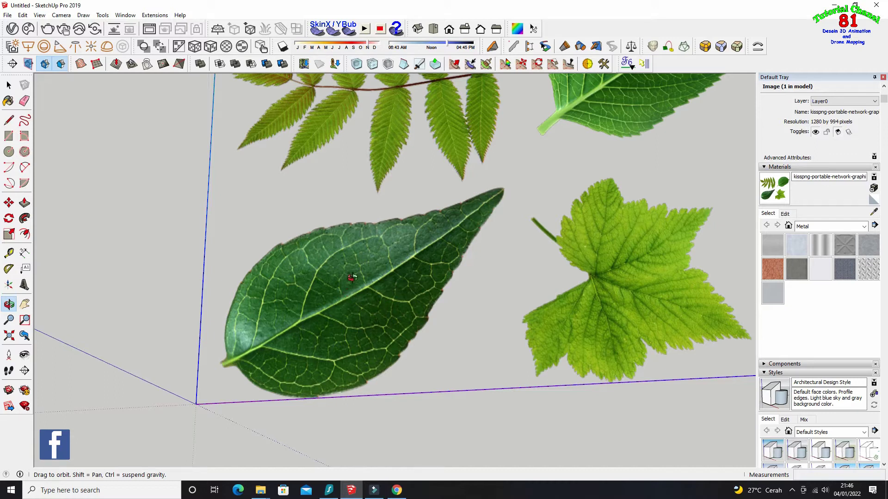
Enable BZ_Toolbar from View > Toolbars to get the Bezier curve and spline tools
right_click(598, 26)
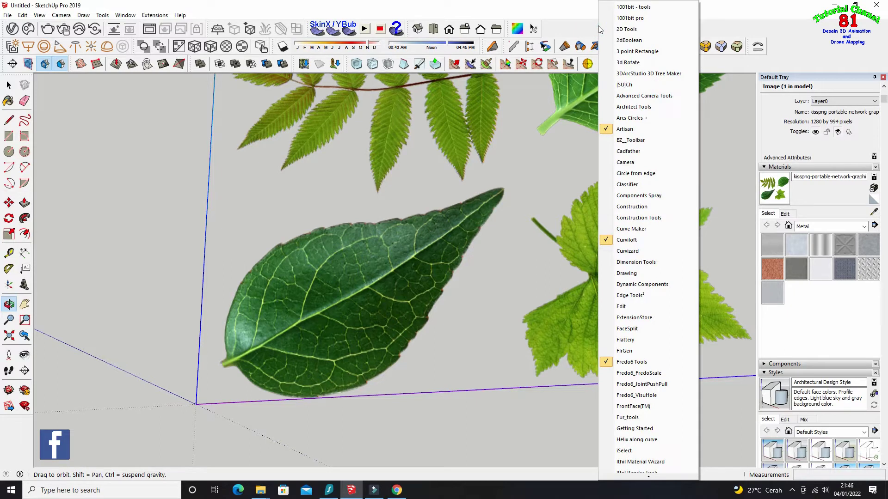
scroll(635, 234, "down", 5)
scroll(635, 235, "down", 4)
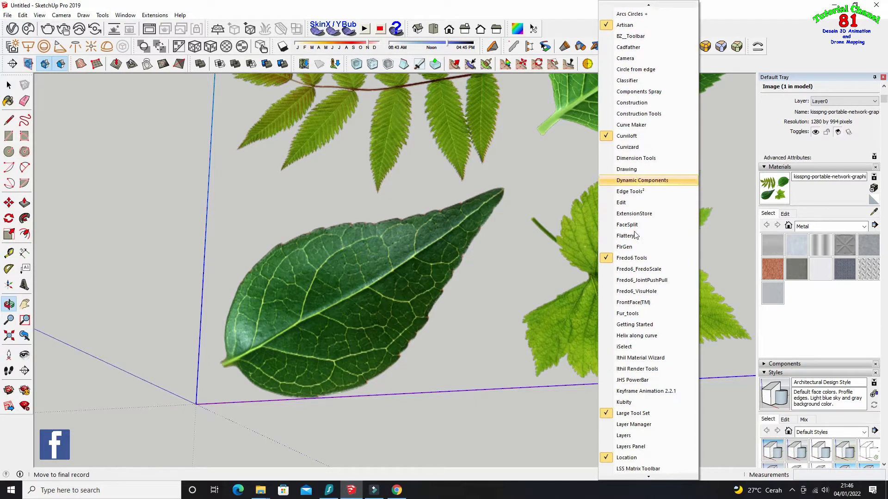
scroll(637, 213, "up", 7)
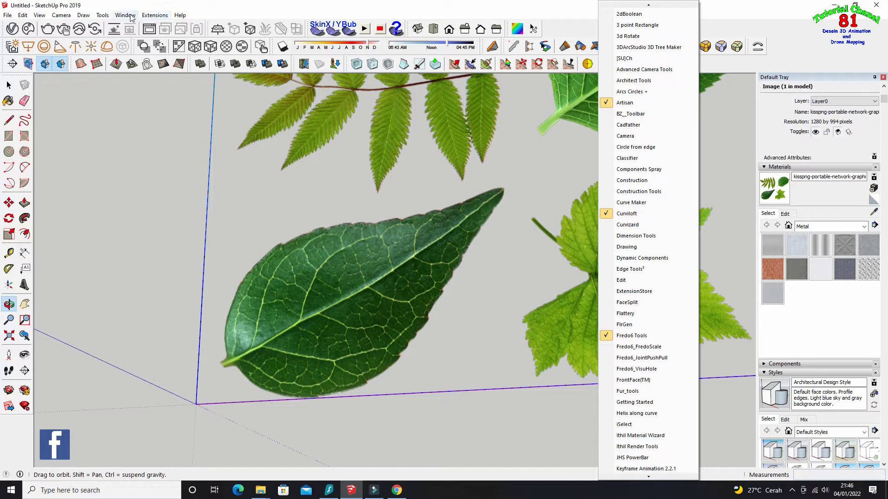
left_click(46, 14)
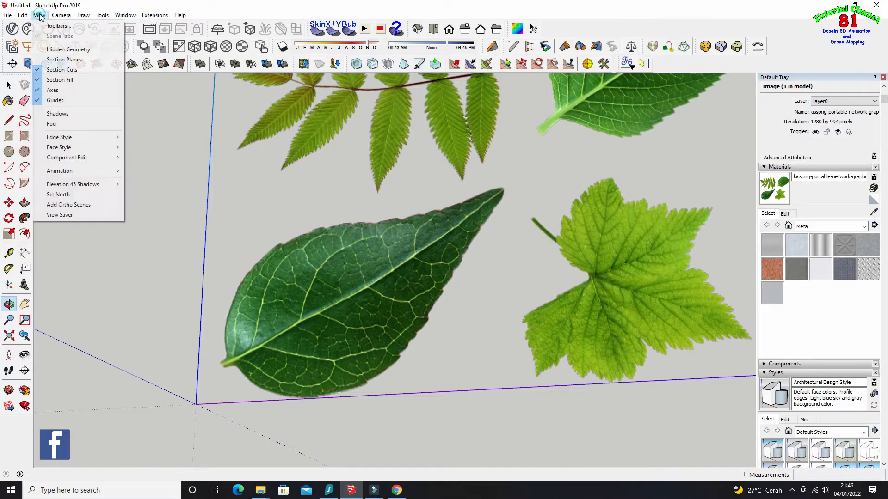
left_click(47, 26)
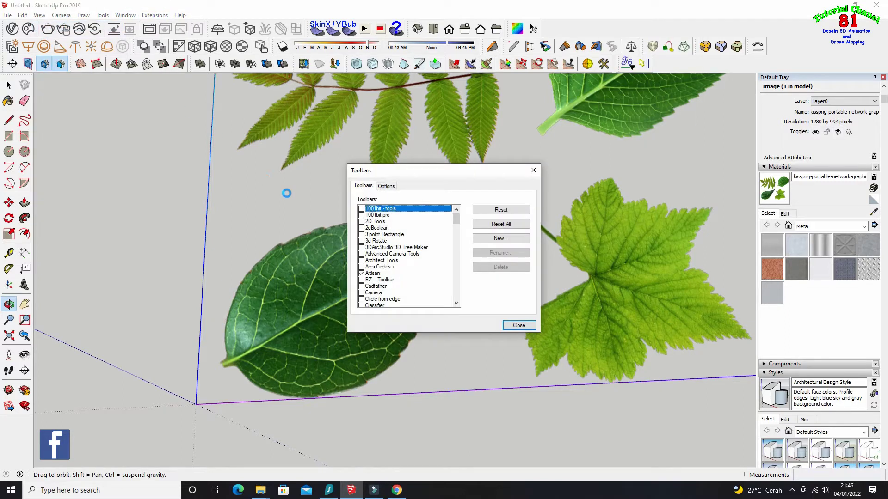
left_click(361, 281)
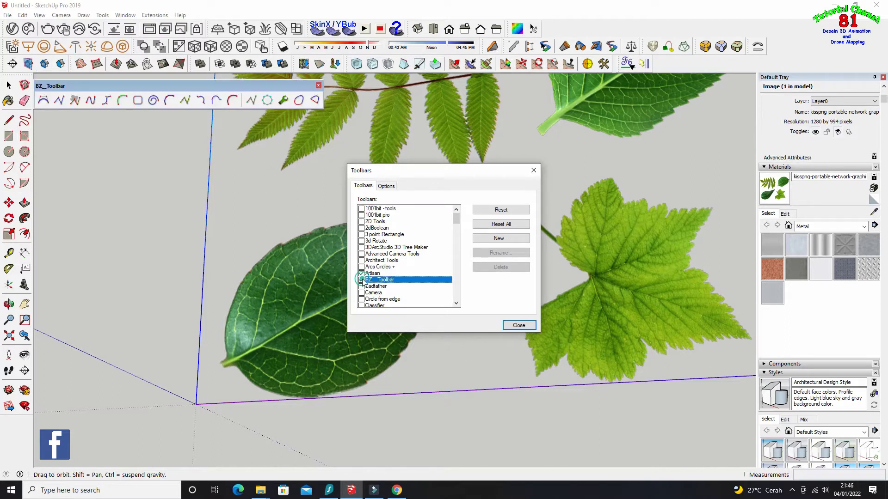
left_click(517, 325)
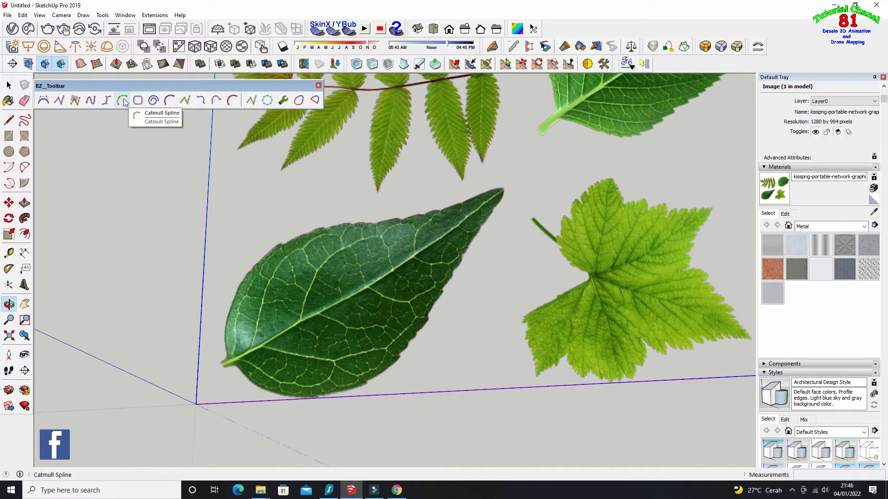
scroll(253, 221, "down", 5)
Explode the imported leaf image into an ordinary textured face
left_click(9, 86)
scroll(319, 213, "up", 2)
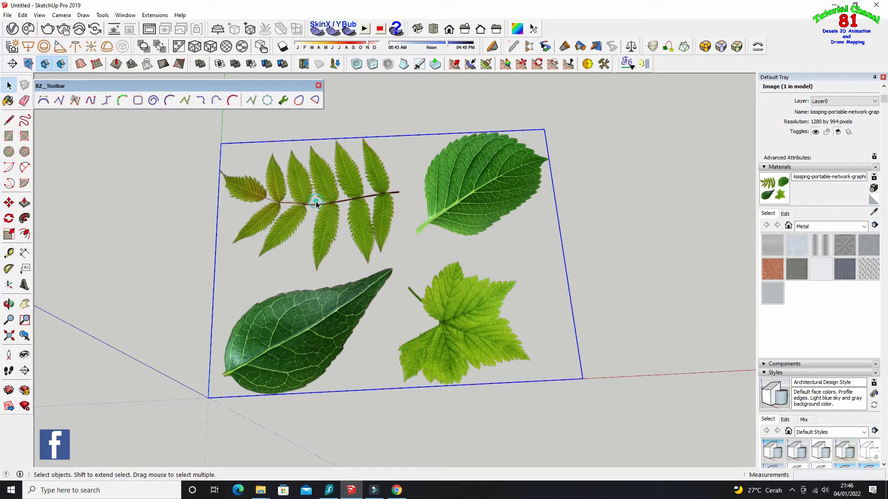
right_click(315, 201)
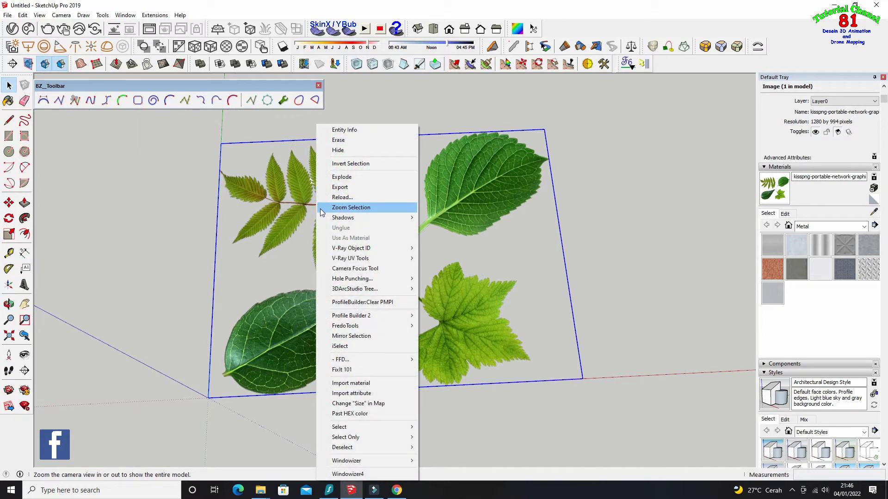
left_click(332, 181)
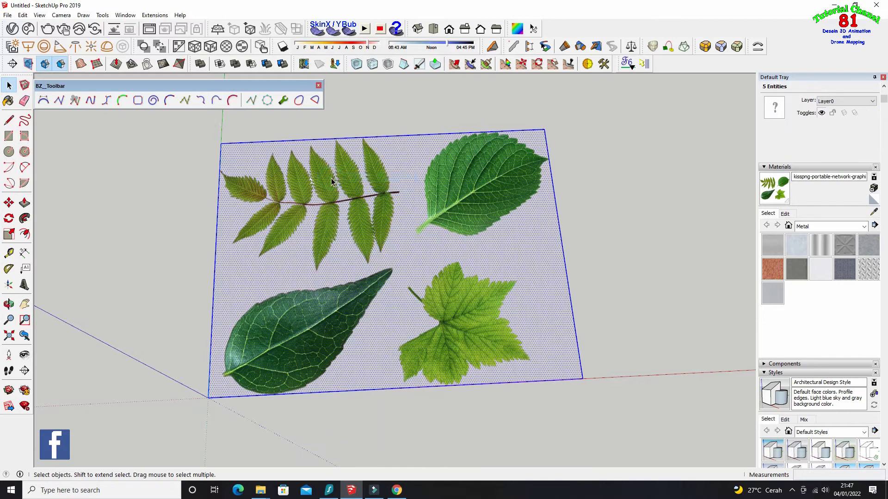
Select the textured leaf face and activate the Catmull Spline tool
left_click(167, 191)
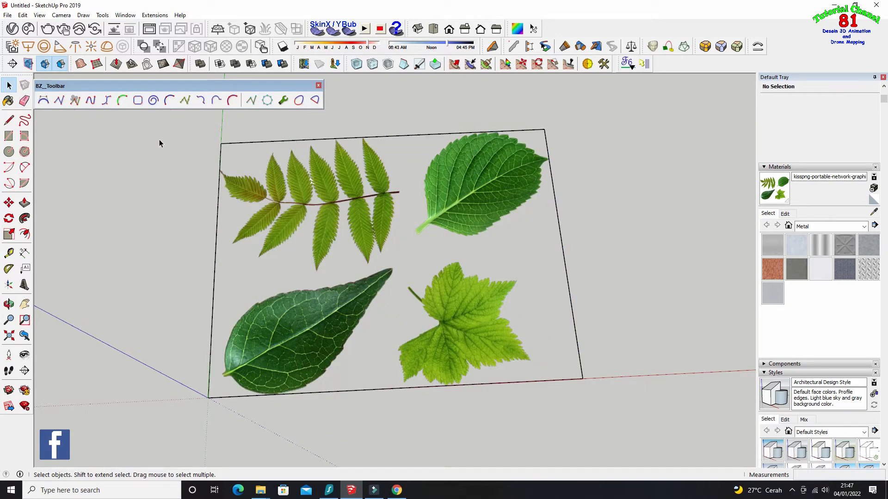
left_click(218, 277)
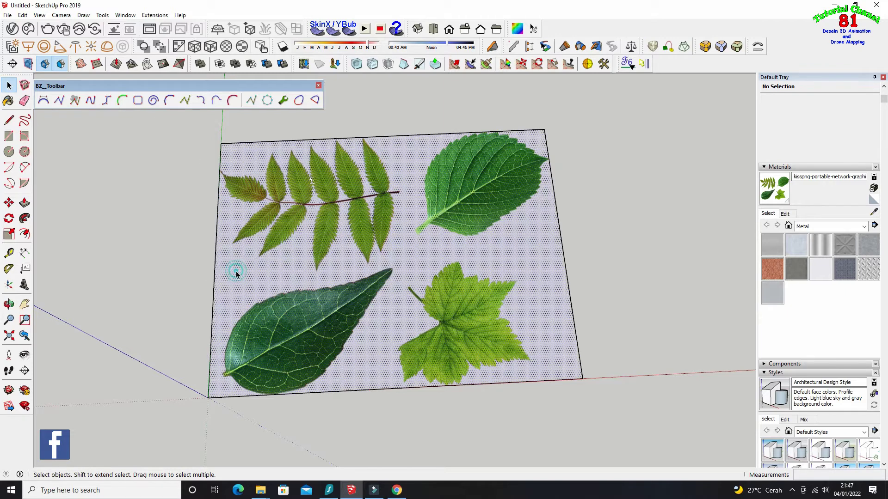
left_click(120, 99)
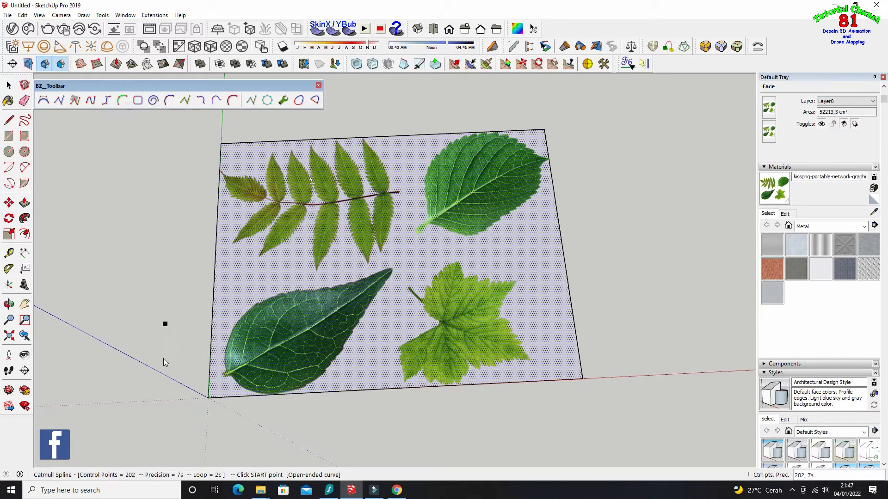
Start the Catmull spline at the stem tip and place points up the leaf's edge
scroll(225, 398, "up", 2)
scroll(217, 354, "up", 2)
scroll(198, 318, "up", 2)
scroll(231, 403, "up", 2)
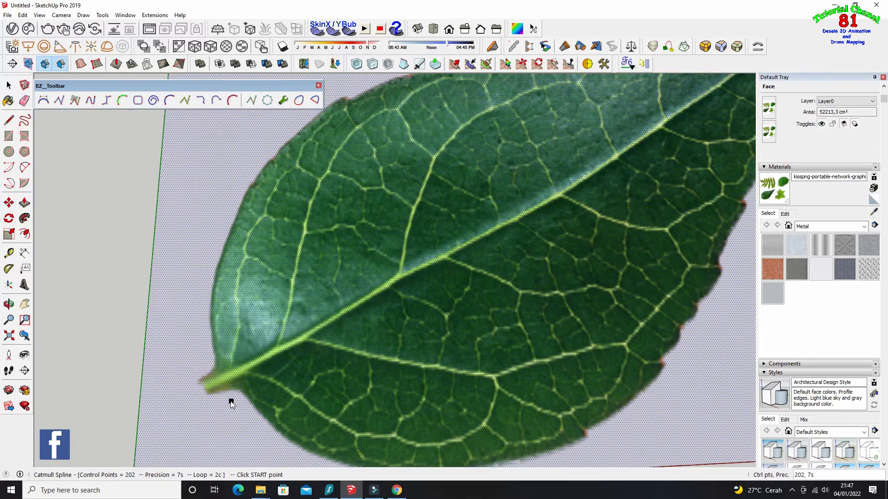
scroll(219, 390, "up", 2)
left_click(187, 373)
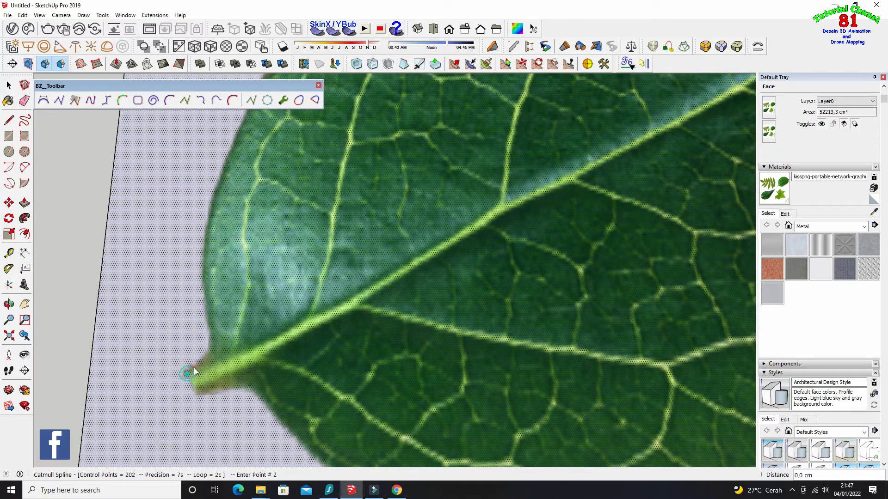
left_click(210, 359)
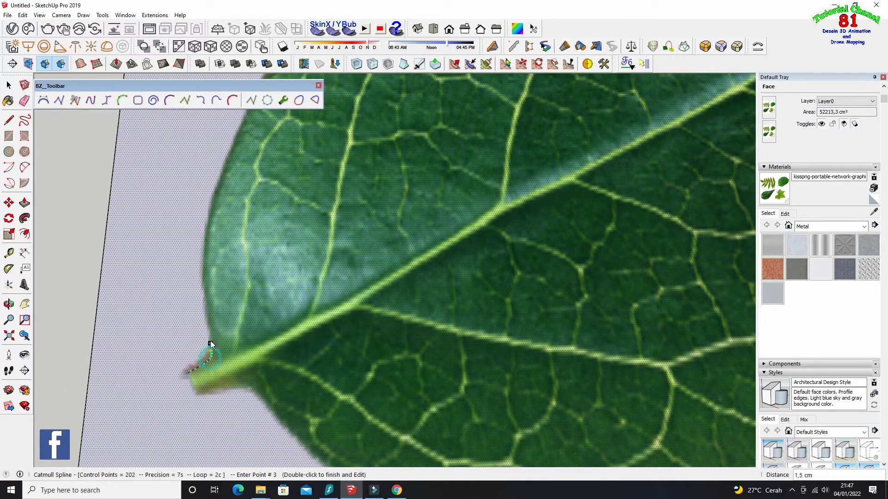
left_click(207, 306)
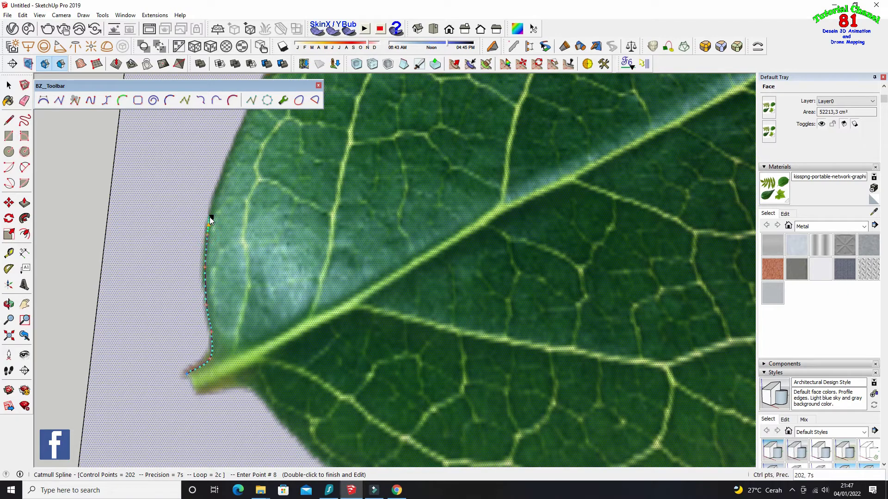
left_click(213, 200)
left_click(234, 154)
scroll(235, 146, "down", 3)
scroll(235, 146, "down", 2)
scroll(253, 238, "up", 5)
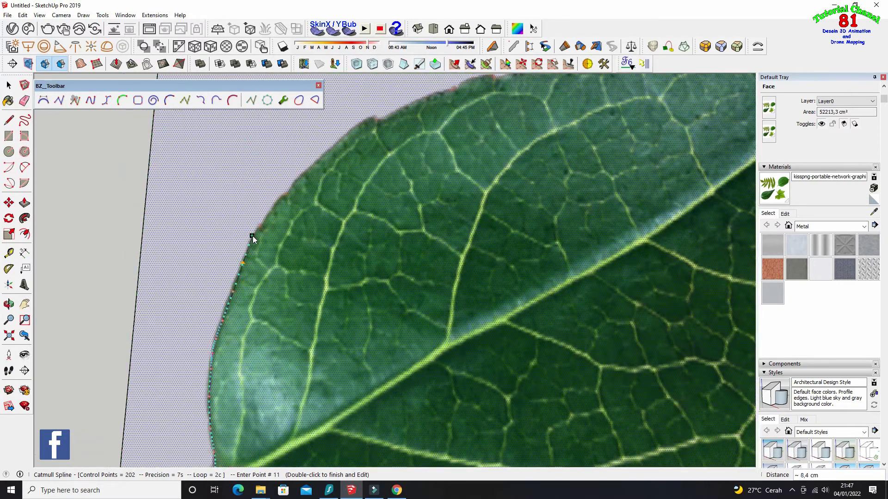
scroll(252, 238, "up", 2)
left_click(251, 246)
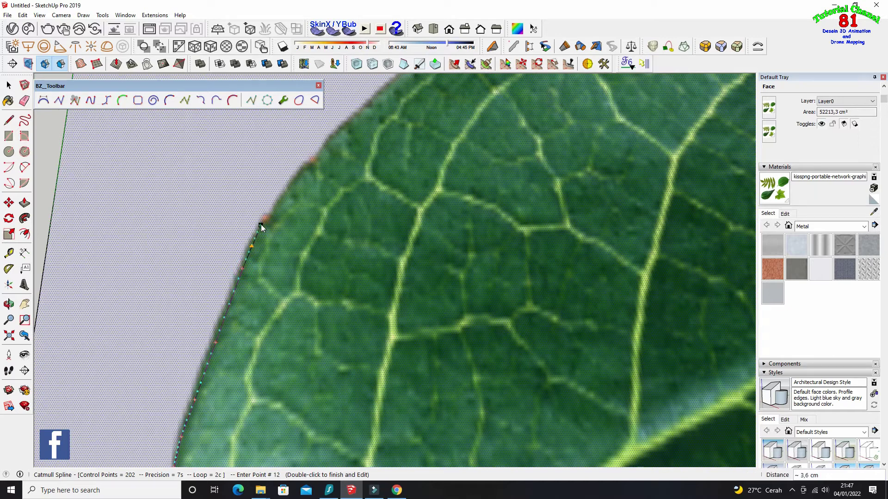
left_click(265, 217)
scroll(265, 219, "up", 1)
scroll(272, 223, "up", 1)
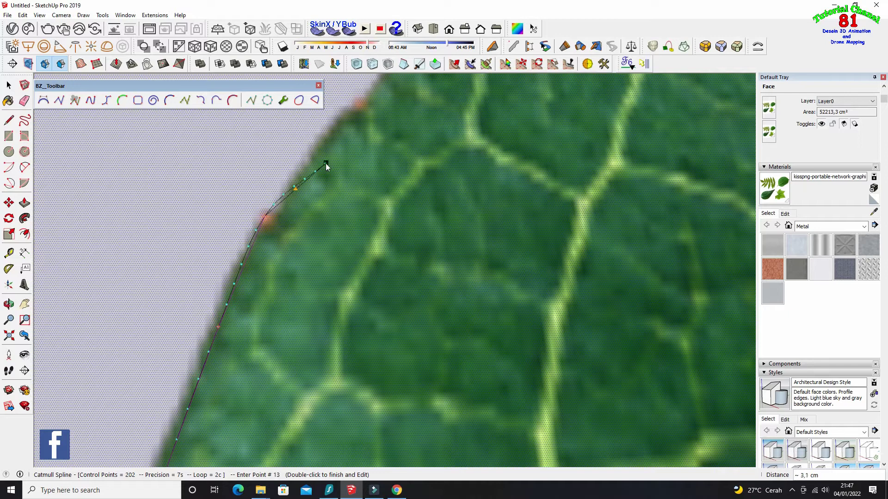
left_click(350, 112)
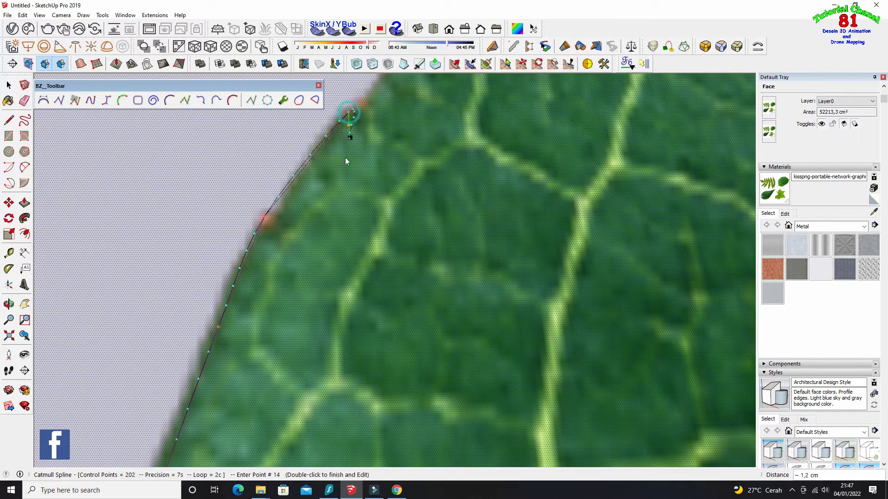
scroll(347, 109, "down", 2)
scroll(341, 198, "up", 1)
scroll(352, 192, "up", 1)
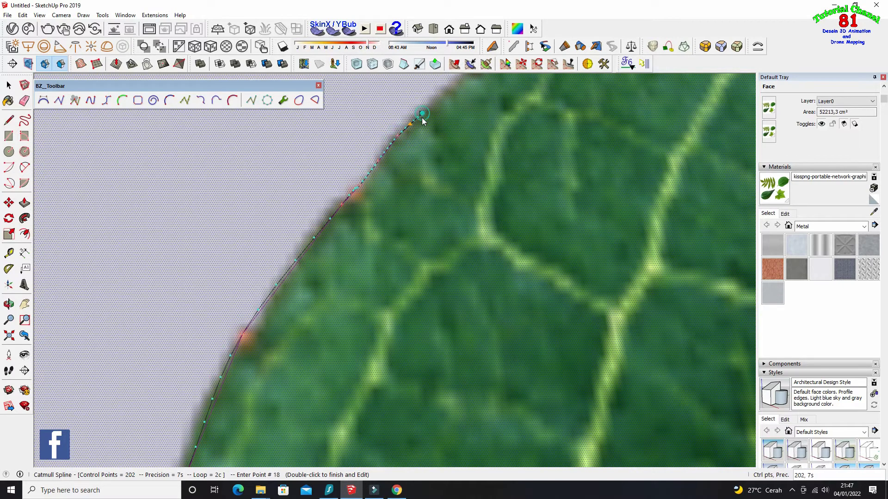
scroll(421, 117, "down", 2)
scroll(403, 185, "up", 2)
left_click(422, 244)
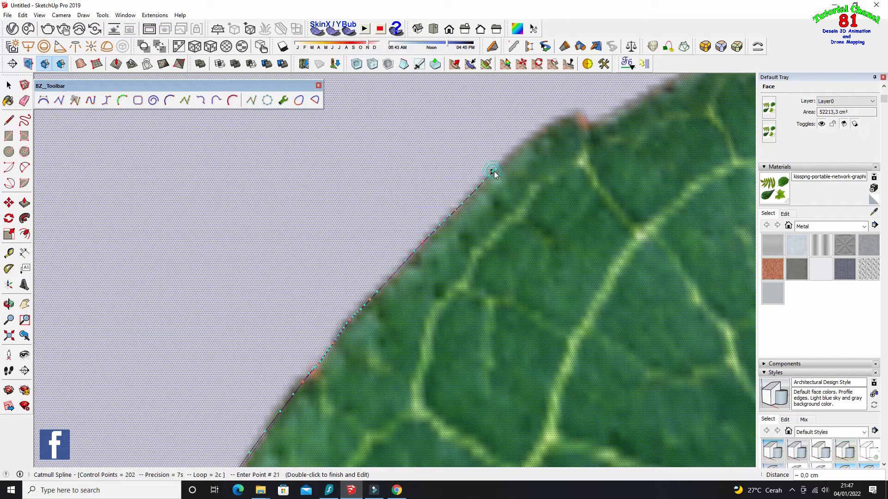
left_click(533, 133)
left_click(574, 115)
left_click(626, 116)
Continue the spline with closely spaced points along the wavy, serrated upper edge
scroll(423, 296, "down", 3)
scroll(523, 210, "up", 3)
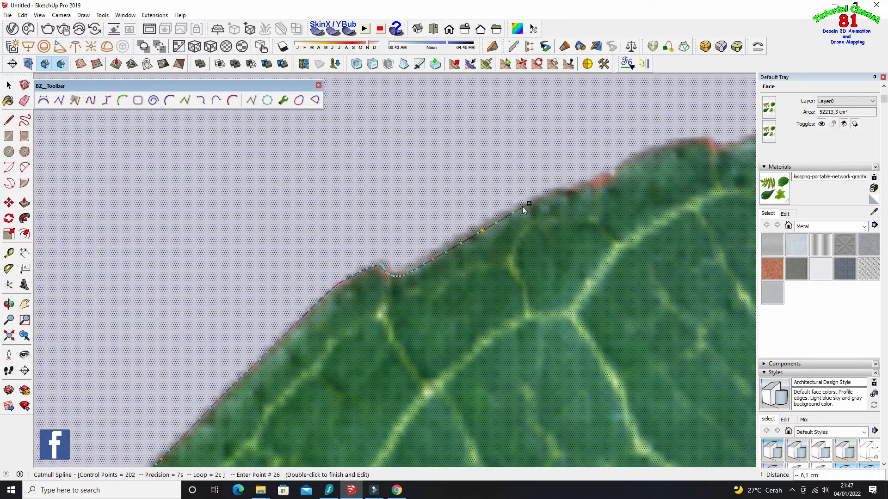
left_click(490, 227)
left_click(521, 212)
left_click(569, 191)
left_click(606, 178)
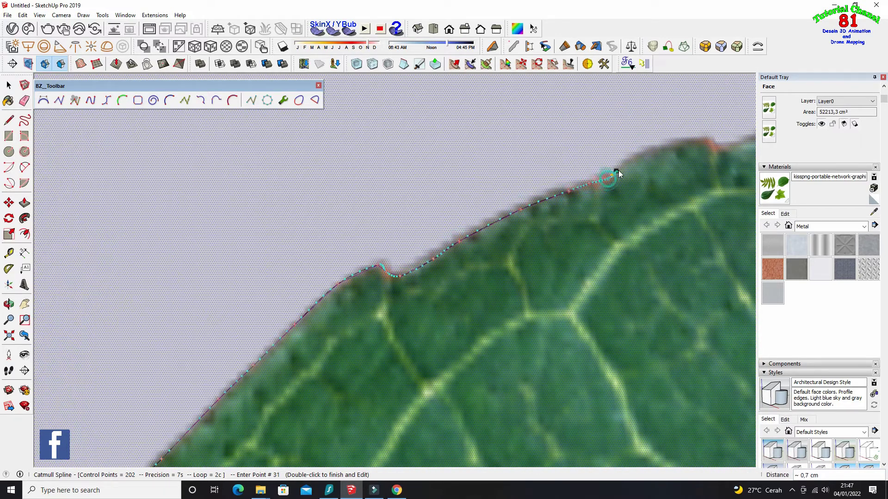
left_click(662, 150)
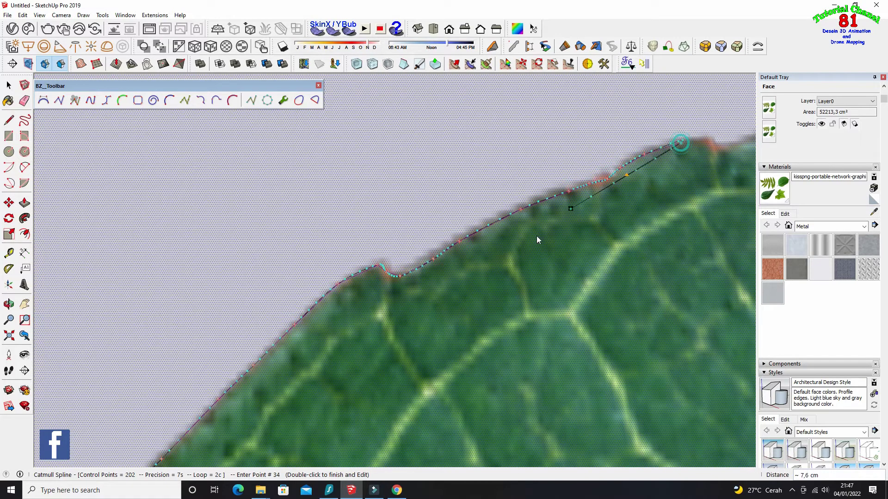
scroll(555, 217, "down", 3)
scroll(549, 267, "up", 3)
scroll(549, 267, "up", 2)
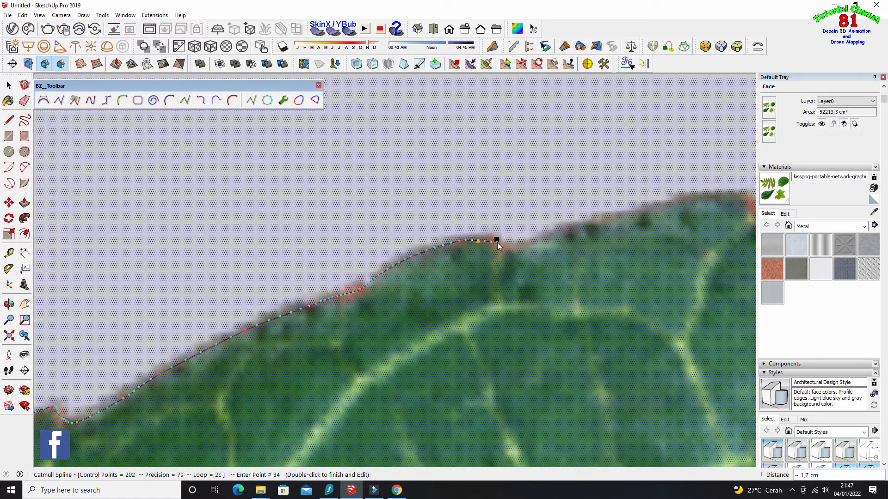
left_click(492, 241)
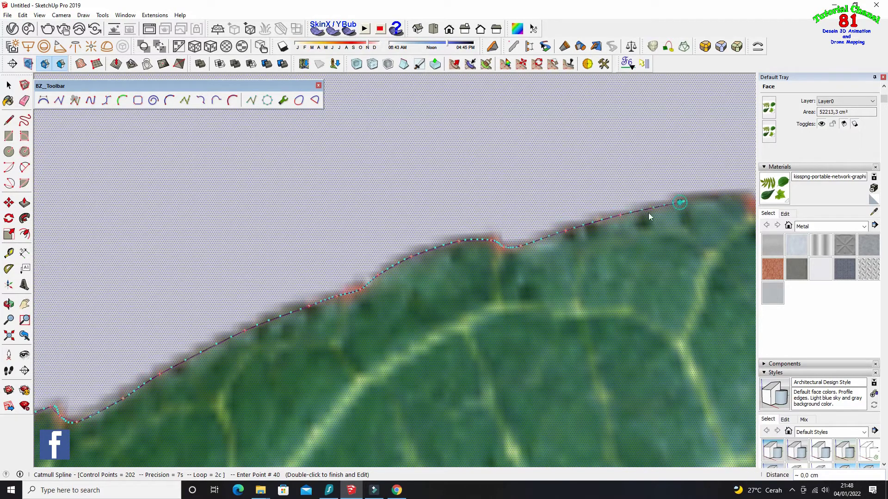
scroll(649, 216, "down", 3)
scroll(555, 228, "up", 3)
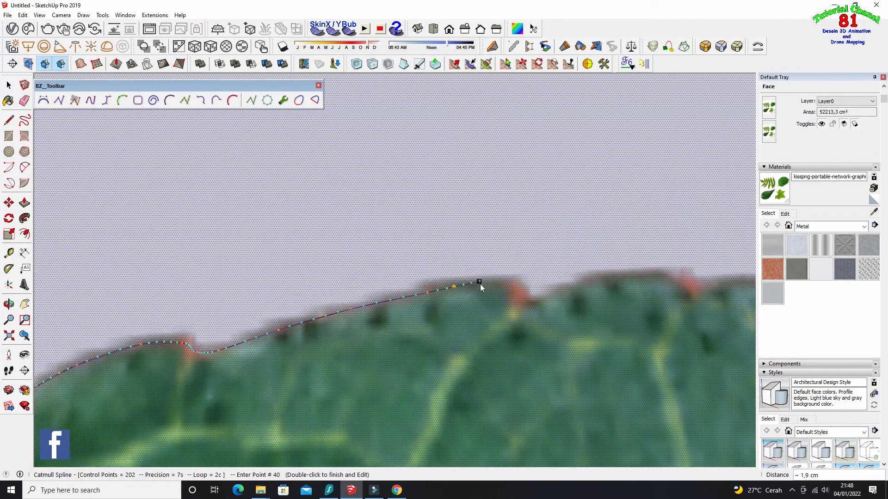
left_click(510, 281)
left_click(564, 289)
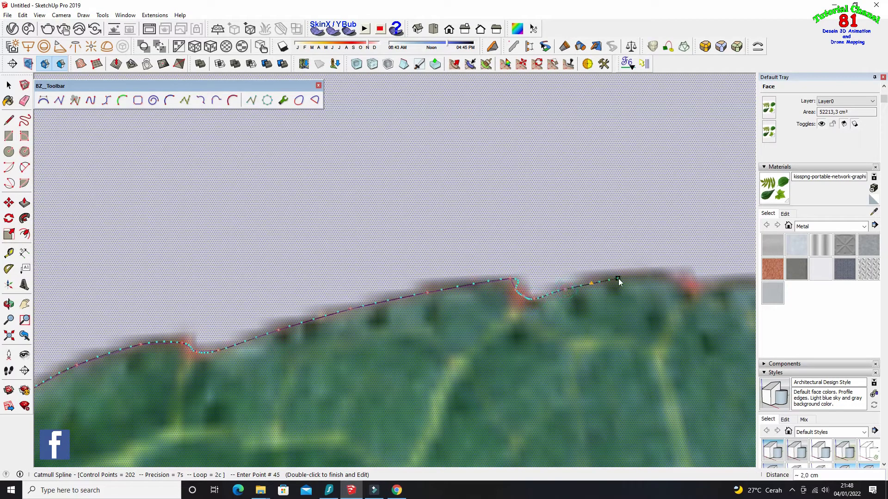
left_click(667, 278)
scroll(327, 263, "up", 2)
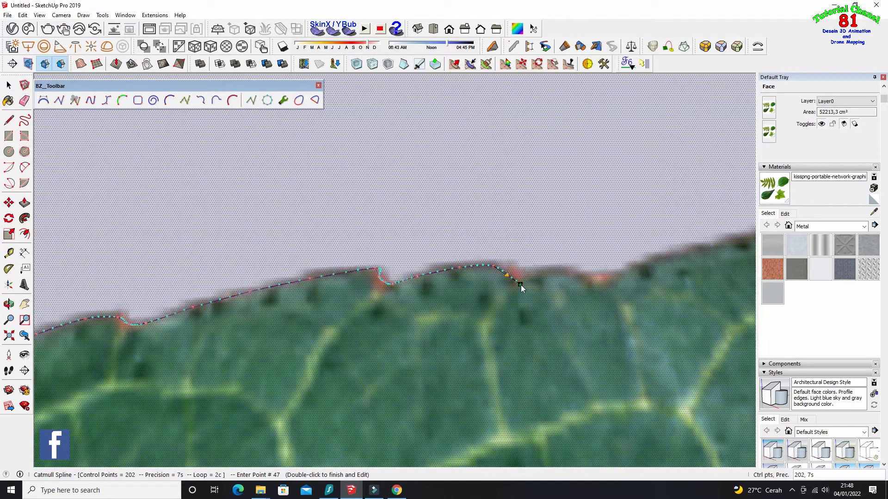
left_click(534, 273)
left_click(589, 267)
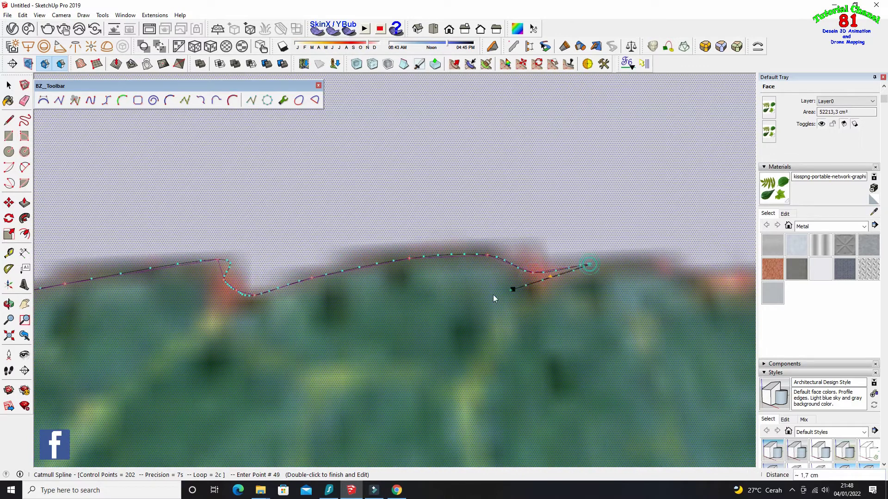
scroll(485, 294, "down", 3)
left_click(536, 285)
left_click(562, 291)
left_click(615, 276)
scroll(596, 278, "up", 2)
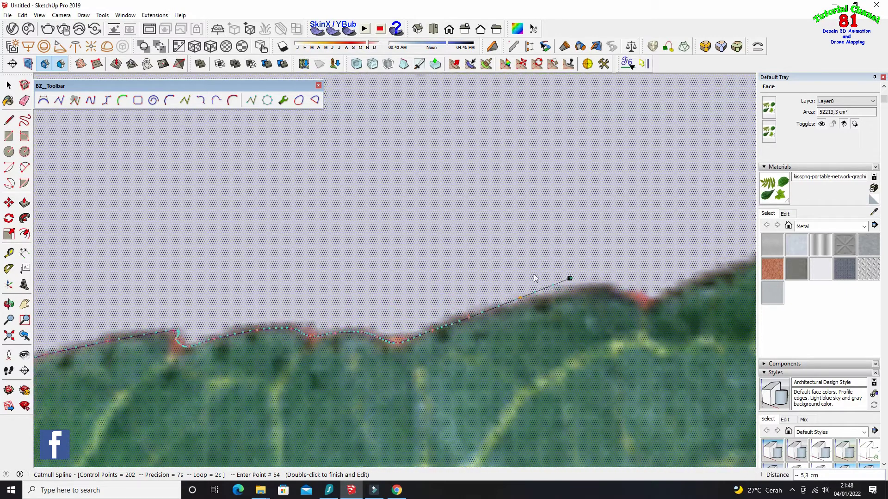
left_click(520, 306)
left_click(578, 293)
left_click(663, 300)
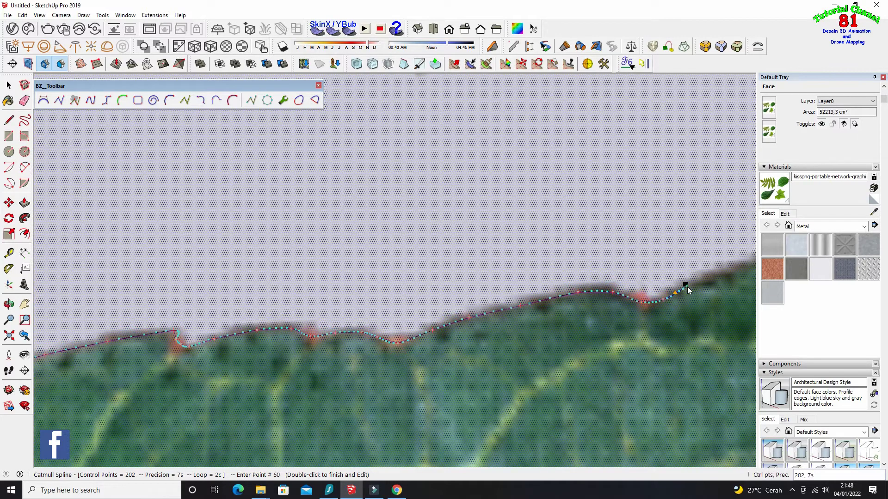
Extend the spline along the upper edge up to the leaf tip and around it
scroll(685, 292, "down", 3)
scroll(435, 292, "up", 2)
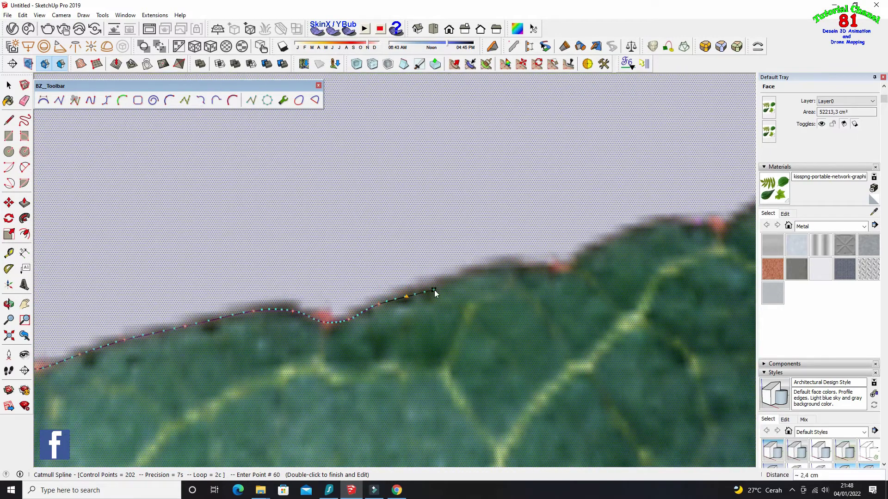
left_click(487, 269)
left_click(520, 270)
left_click(619, 240)
scroll(317, 272, "down", 2)
scroll(491, 257, "up", 4)
left_click(500, 246)
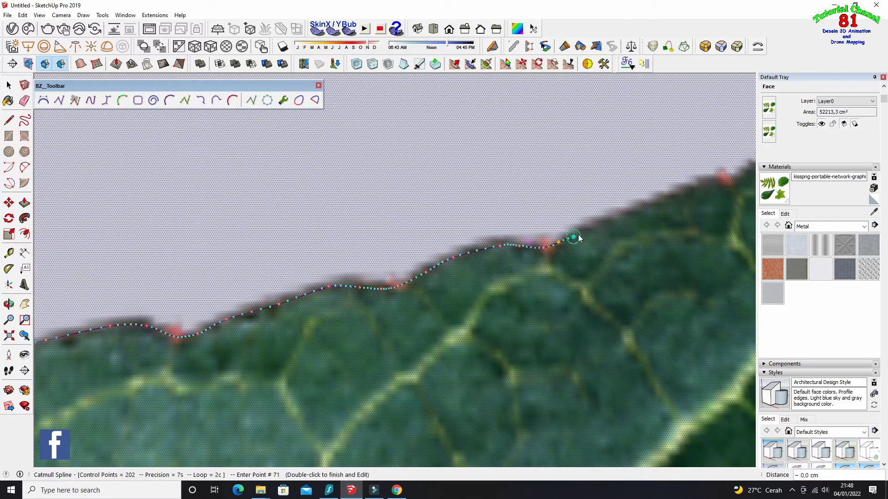
left_click(606, 224)
scroll(327, 387, "down", 3)
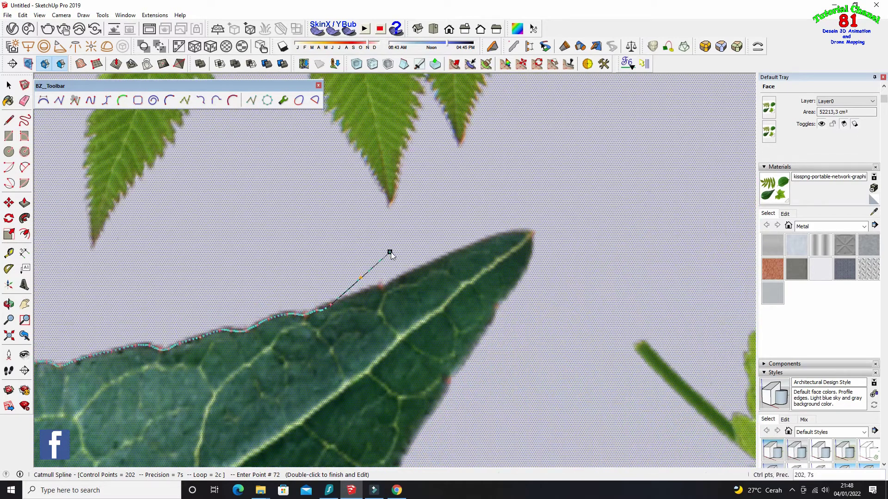
scroll(344, 319, "up", 3)
left_click(351, 317)
left_click(384, 305)
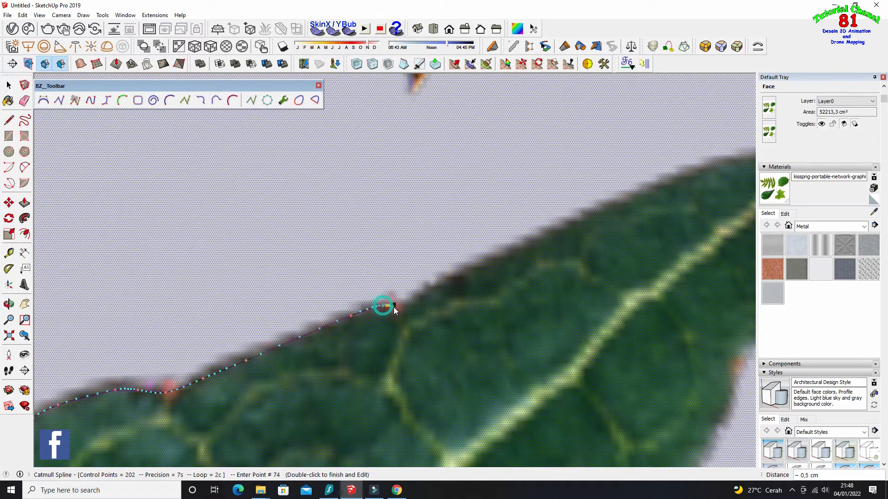
left_click(432, 295)
scroll(486, 269, "down", 2)
left_click(493, 267)
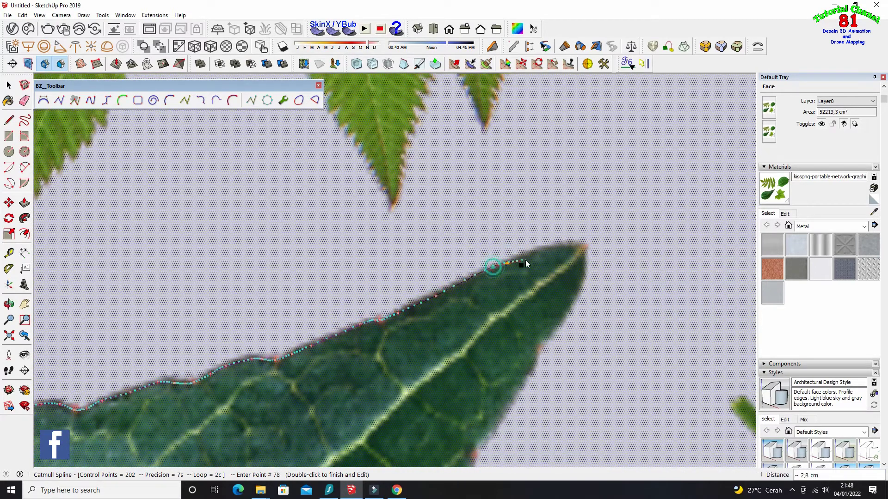
left_click(570, 246)
Trace the spline down the leaf's other edge, past its bulge and notches
left_click(571, 304)
left_click(560, 323)
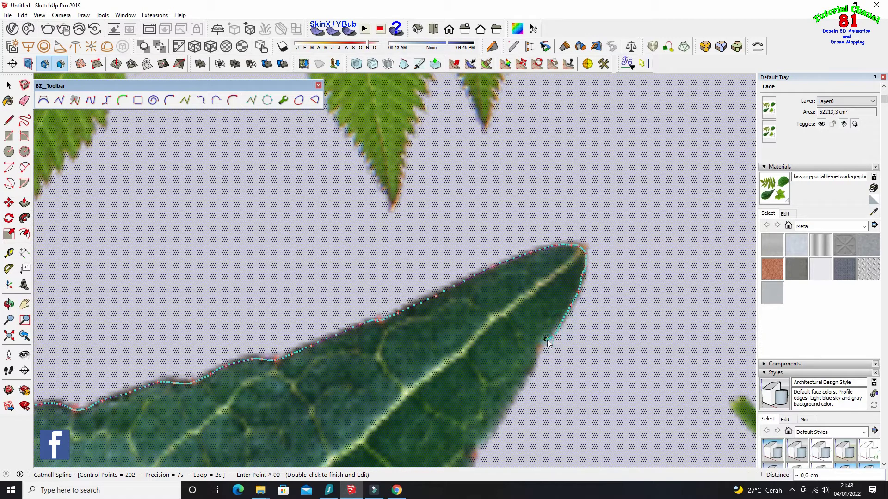
left_click(531, 370)
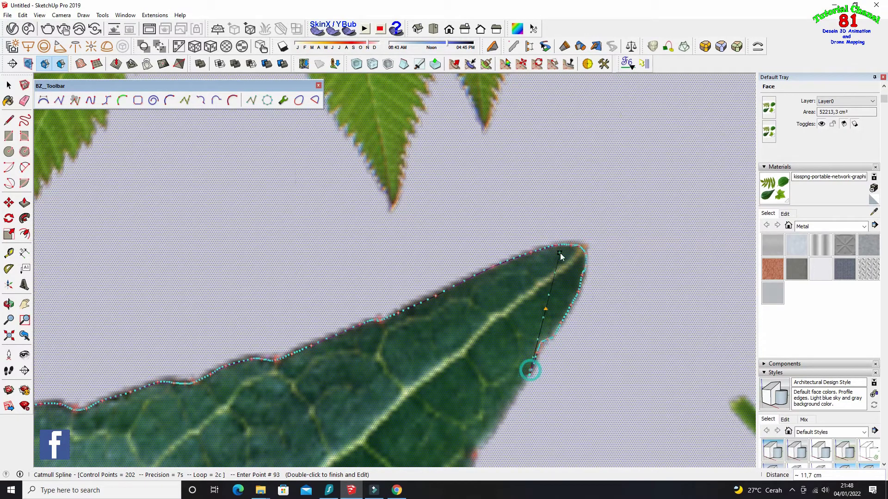
middle_click_drag(526, 351, 538, 271, "shift")
left_click(572, 229)
left_click(552, 259)
left_click(533, 277)
left_click(526, 296)
left_click(515, 314)
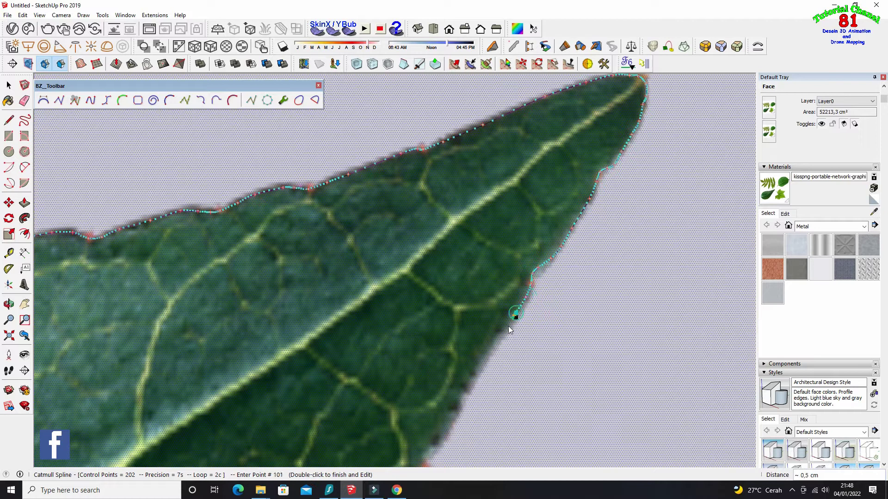
left_click(477, 378)
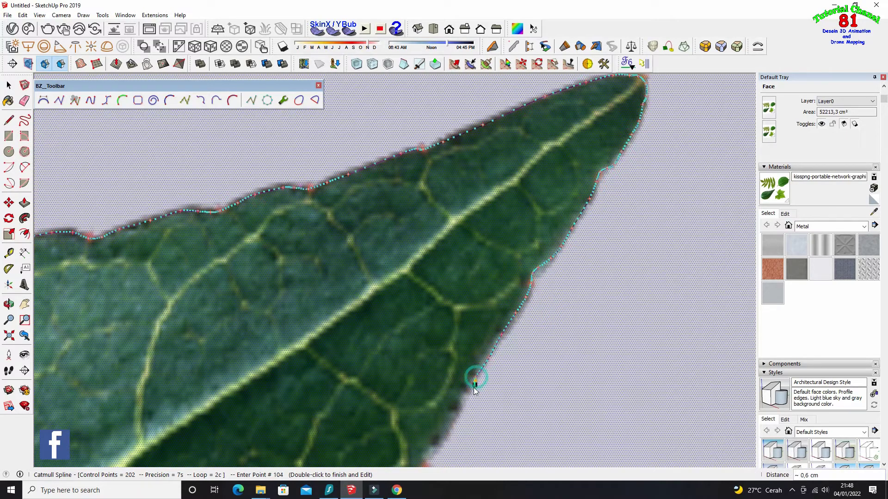
left_click(463, 406)
scroll(534, 173, "down", 2)
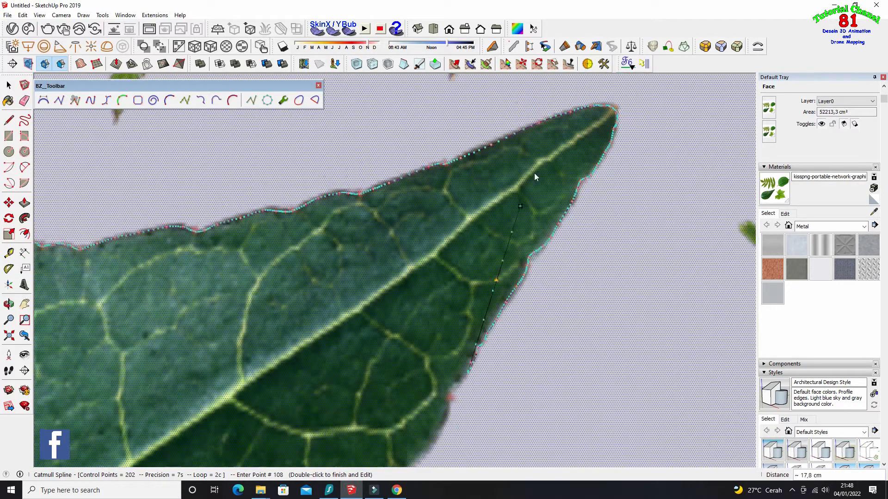
scroll(534, 173, "down", 2)
scroll(478, 237, "up", 6)
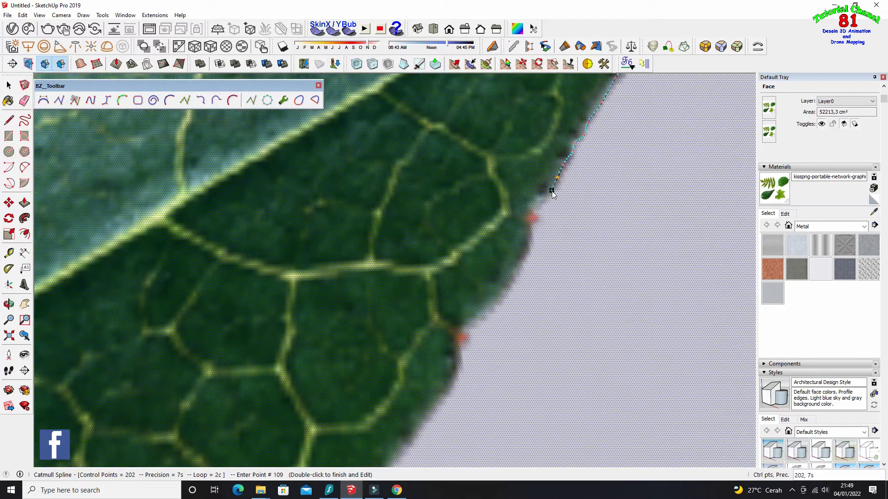
left_click(533, 209)
left_click(530, 245)
left_click(522, 268)
left_click(498, 297)
left_click(469, 319)
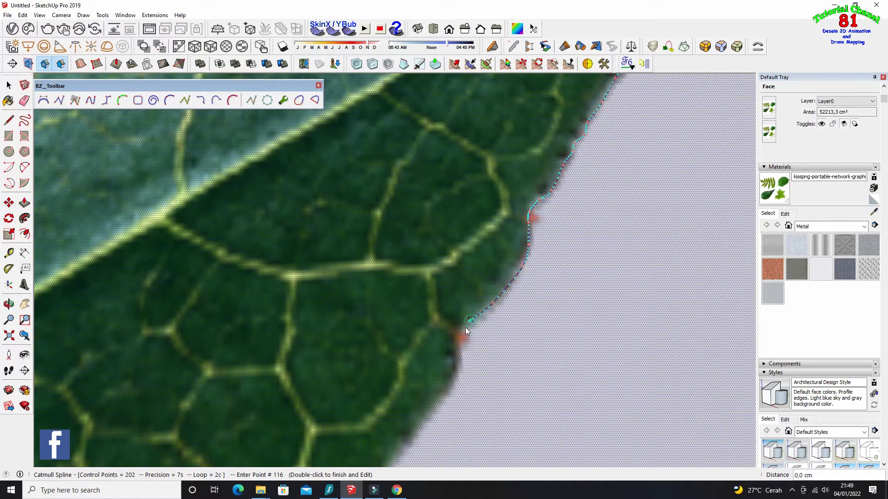
left_click(456, 361)
left_click(451, 384)
scroll(525, 157, "down", 2)
scroll(508, 212, "up", 2)
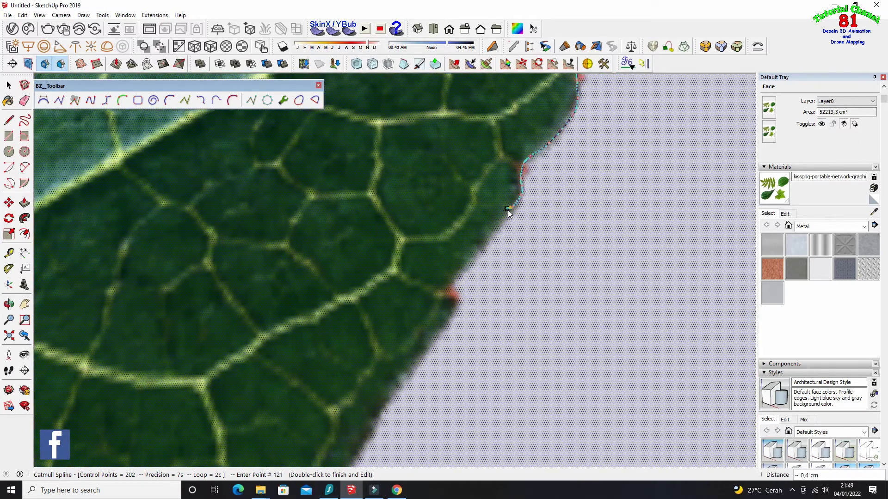
Keep placing spline points down the lower edge toward the leaf base
left_click(503, 221)
left_click(448, 297)
left_click(448, 312)
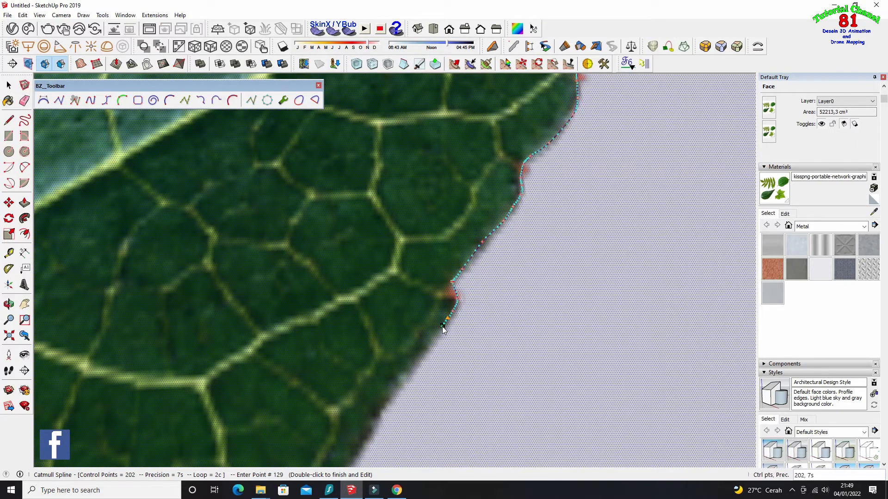
scroll(500, 157, "down", 2)
scroll(452, 283, "up", 2)
left_click(434, 284)
left_click(410, 302)
left_click(380, 364)
left_click(371, 402)
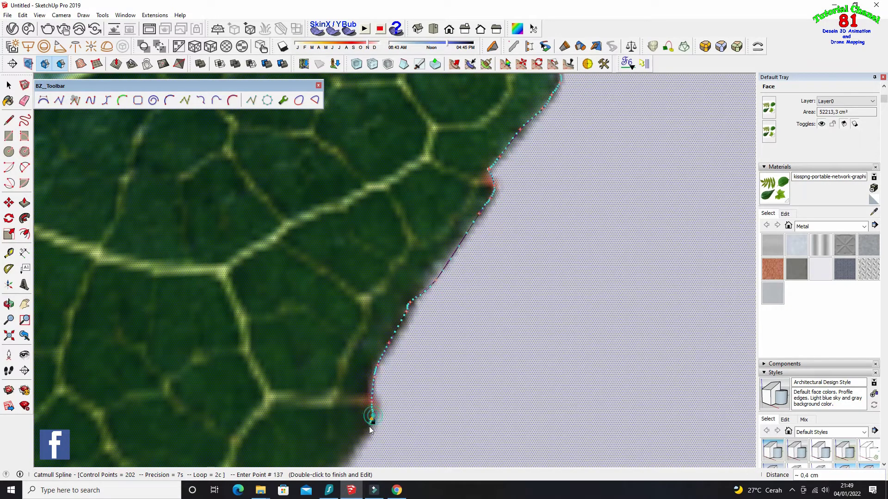
scroll(393, 377, "down", 2)
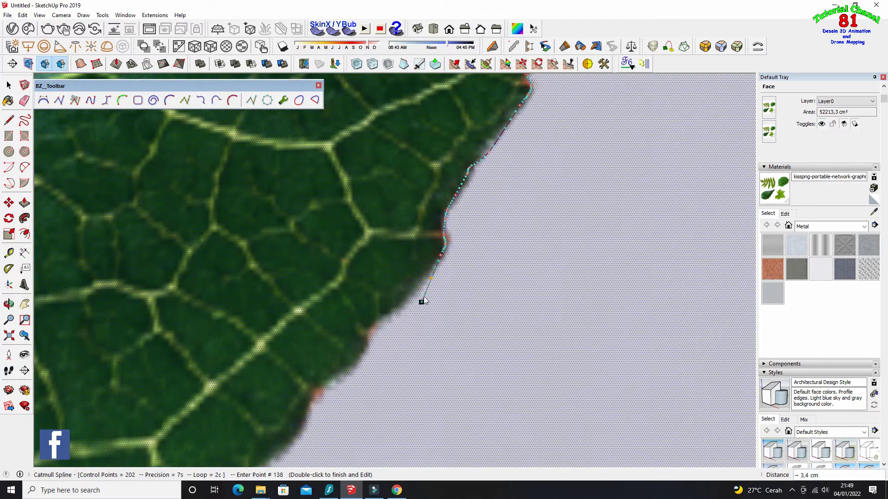
left_click(415, 290)
left_click(397, 303)
left_click(386, 313)
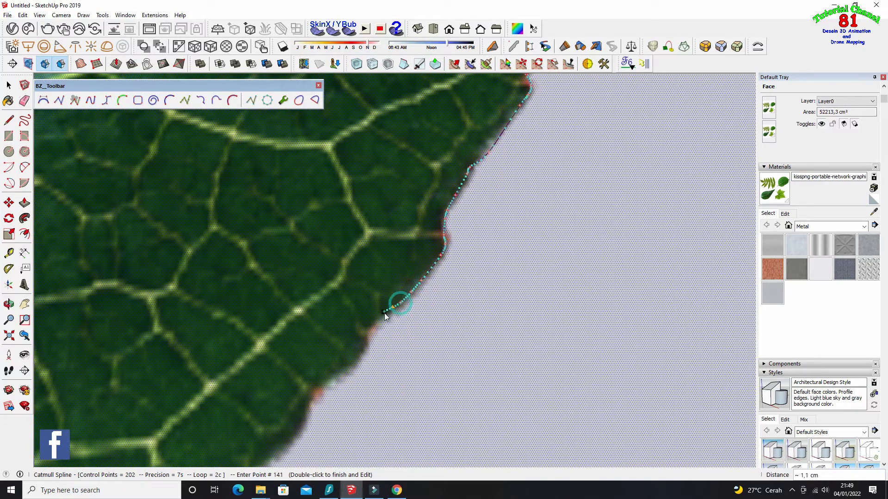
left_click(370, 331)
left_click(350, 367)
left_click(337, 377)
left_click(316, 392)
left_click(305, 407)
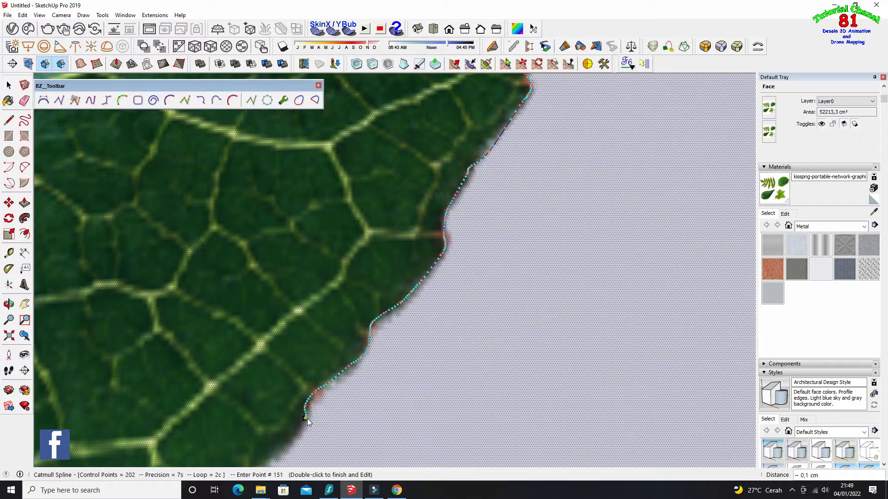
scroll(308, 420, "down", 2)
scroll(396, 312, "down", 2)
scroll(457, 207, "up", 3)
scroll(511, 180, "up", 2)
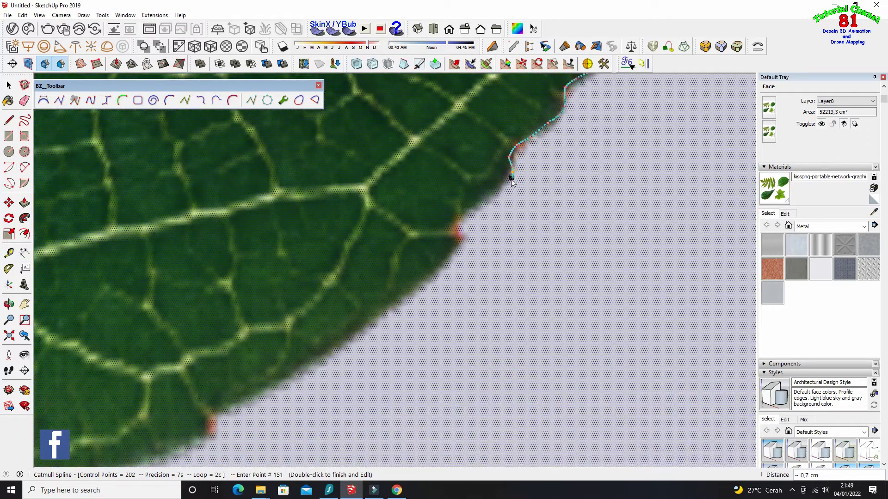
left_click(503, 181)
left_click(476, 200)
left_click(460, 214)
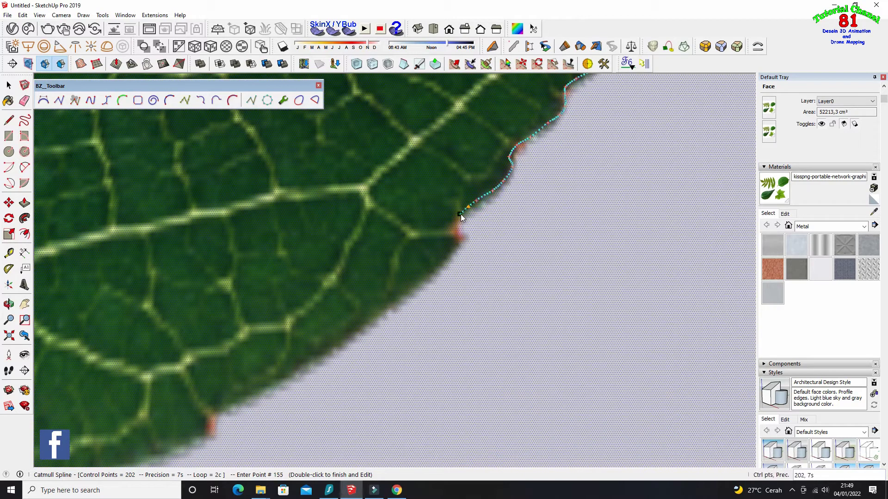
left_click(456, 228)
left_click(453, 248)
left_click(425, 273)
left_click(398, 300)
left_click(379, 317)
left_click(353, 336)
middle_click_drag(352, 339, 409, 241)
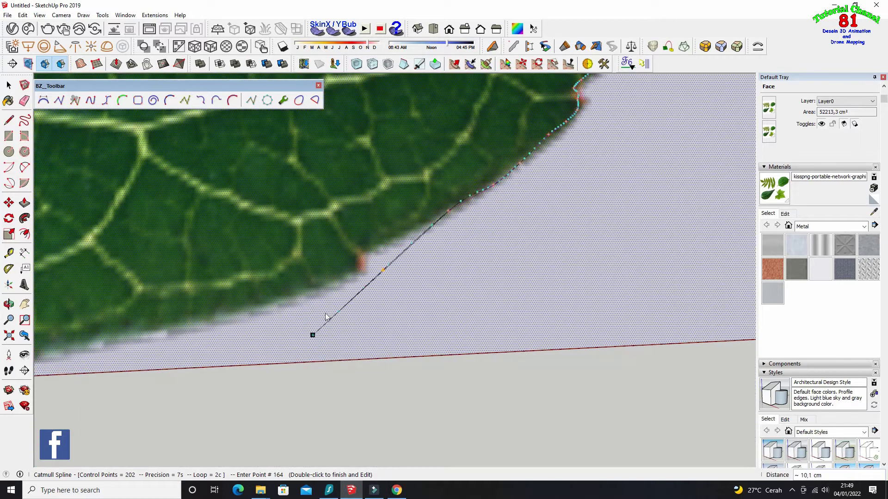
Place Catmull Spline points down and left along the leaf's lower edge
left_click(409, 239)
left_click(374, 247)
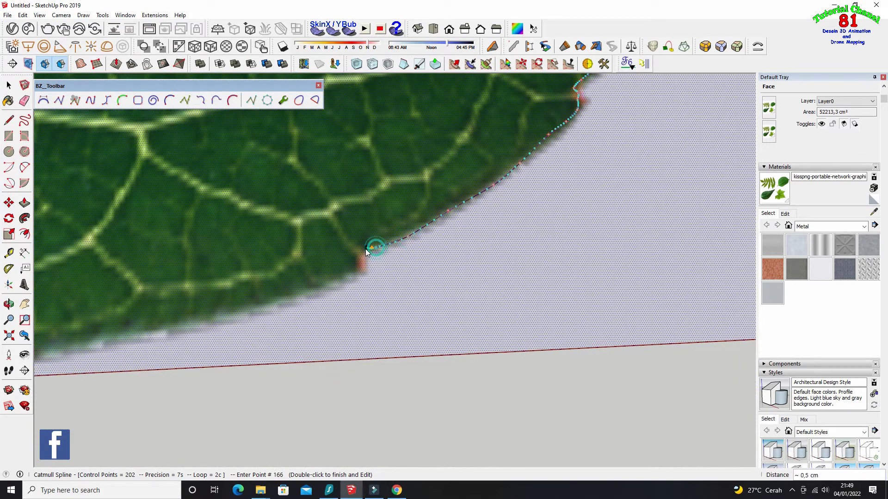
left_click(357, 262)
left_click(326, 280)
scroll(468, 222, "down", 3)
scroll(393, 254, "up", 2)
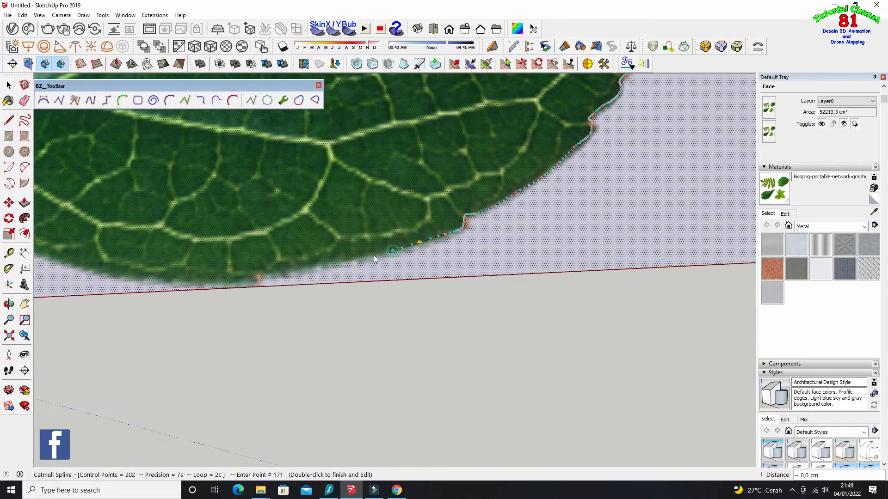
left_click(349, 259)
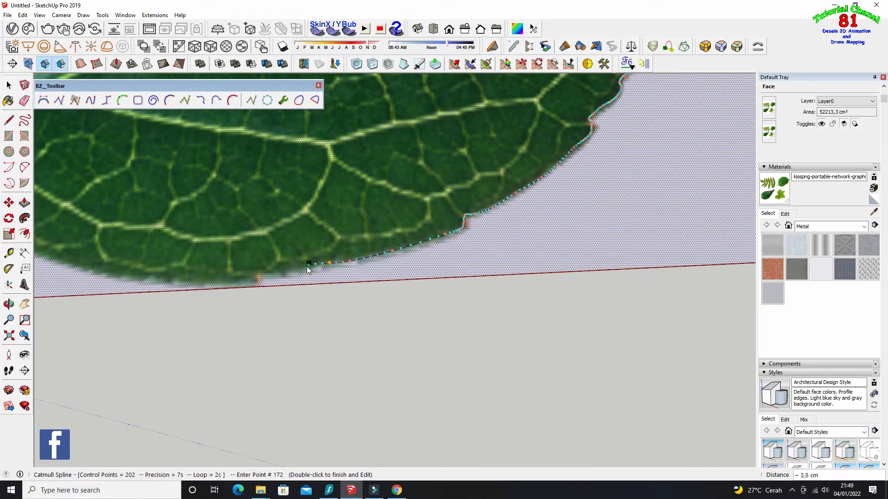
left_click(256, 280)
left_click(218, 281)
scroll(544, 225, "down", 3)
scroll(475, 249, "up", 3)
scroll(365, 244, "up", 1)
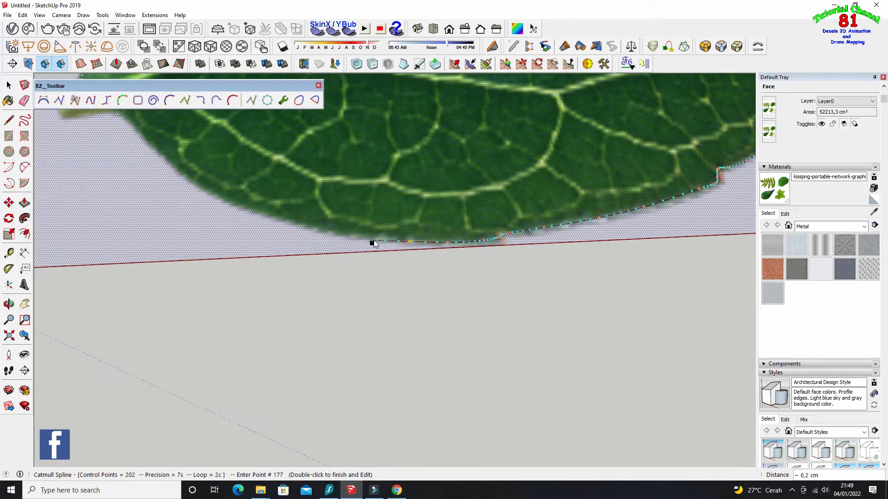
Continue the spline along the bottom edge until it reaches the stem tip
left_click(380, 240)
left_click(346, 235)
left_click(306, 228)
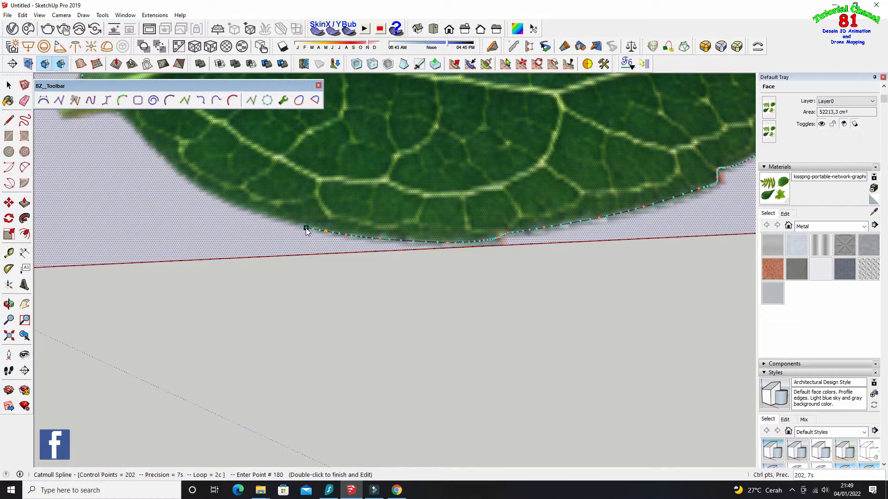
scroll(273, 188, "down", 2)
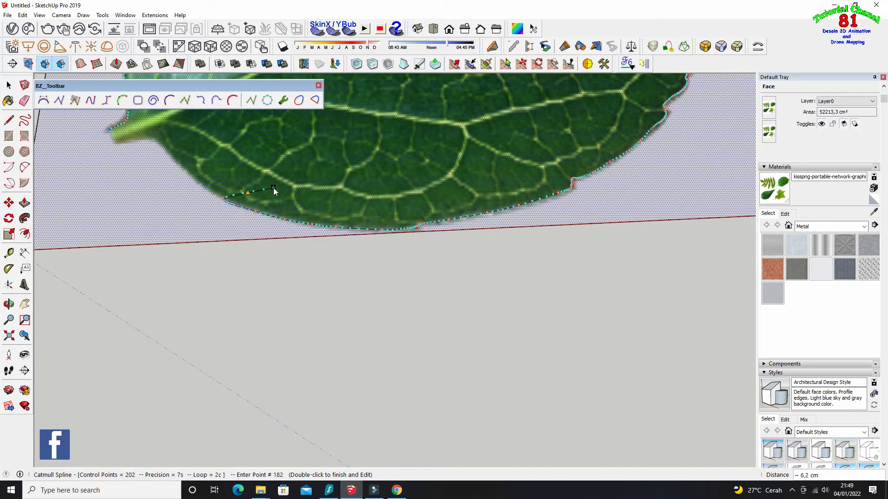
scroll(357, 274, "down", 2)
scroll(212, 149, "up", 2)
scroll(291, 262, "up", 3)
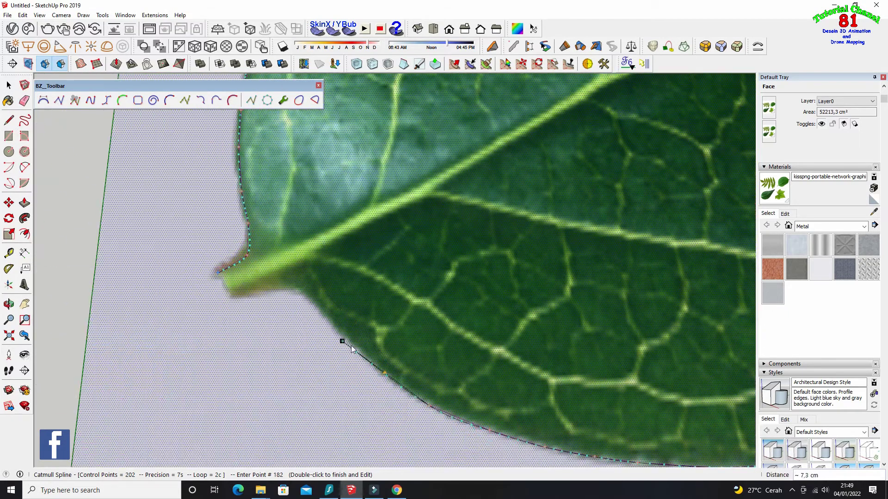
left_click(354, 345)
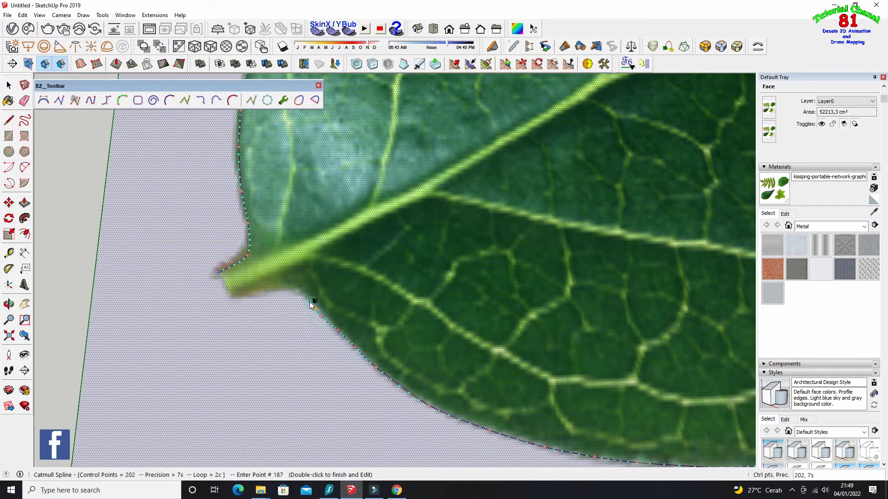
left_click(295, 293)
Finish the traced outline curve, then select the leaf face and the outline
double_click(218, 271)
key("Return")
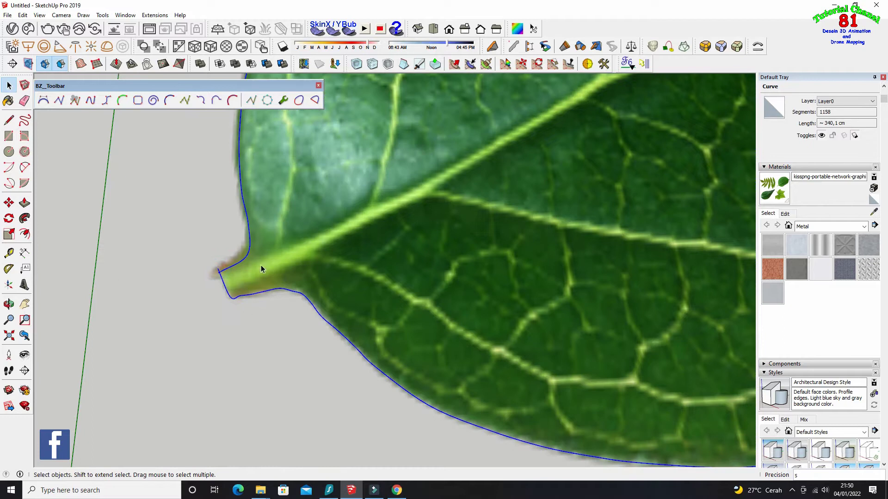
left_click(257, 248)
scroll(257, 242, "up", 3)
scroll(253, 243, "up", 3)
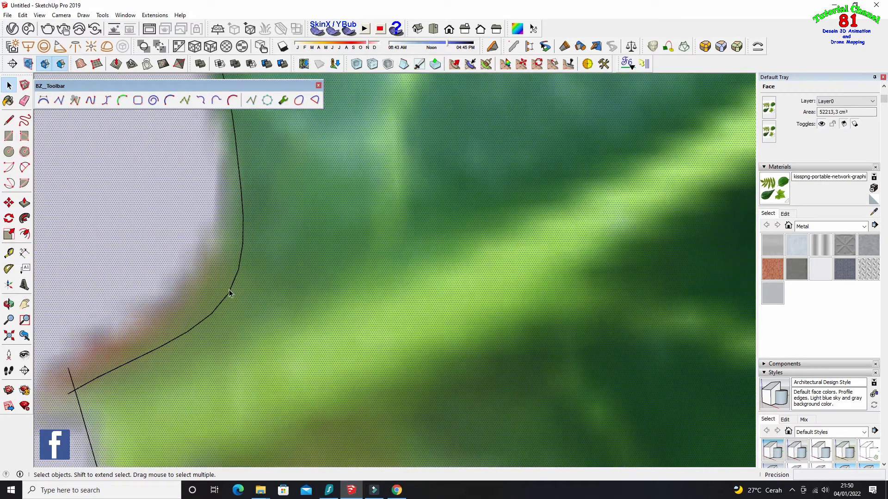
left_click(230, 295)
scroll(237, 252, "down", 3)
scroll(217, 264, "down", 3)
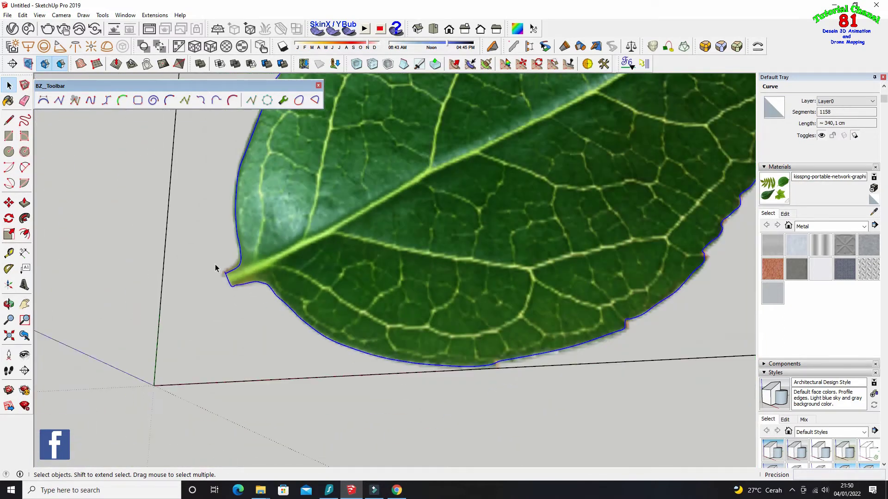
scroll(262, 347, "down", 2)
scroll(357, 259, "up", 3)
scroll(314, 250, "up", 2)
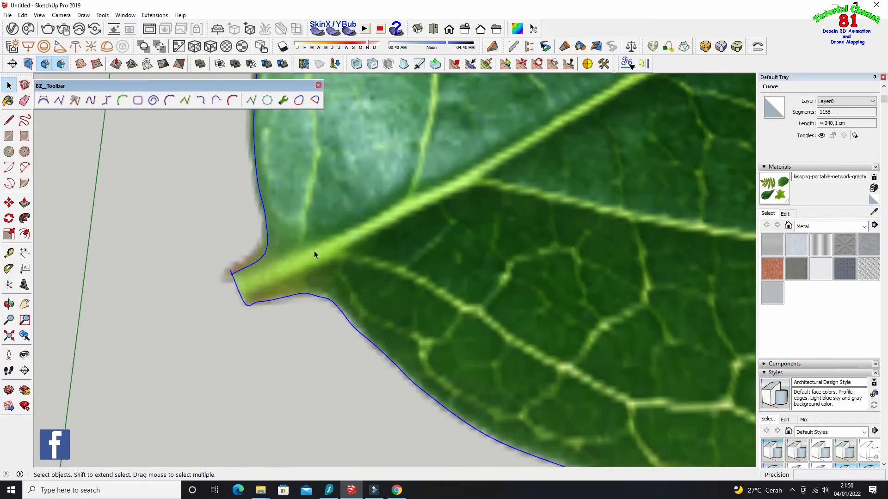
Draw a short line from the stem end to the outline curve
left_click(8, 121)
scroll(222, 251, "up", 2)
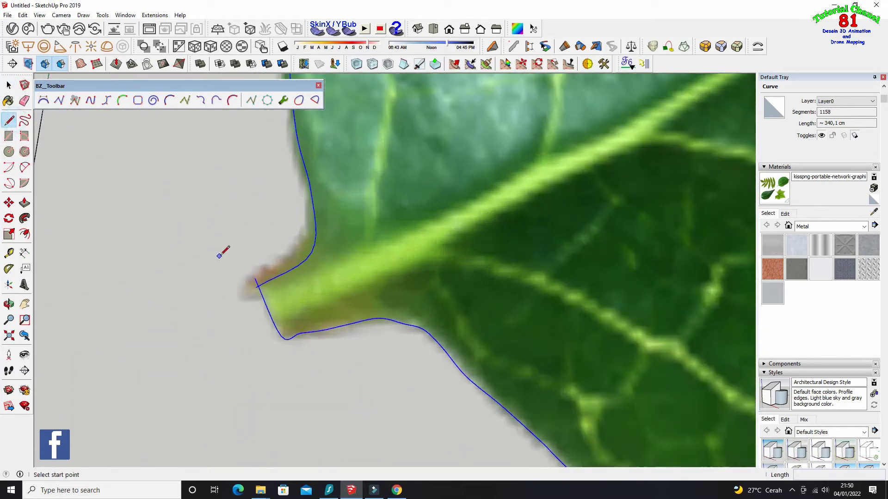
scroll(265, 285, "up", 3)
scroll(261, 286, "up", 2)
left_click(251, 289)
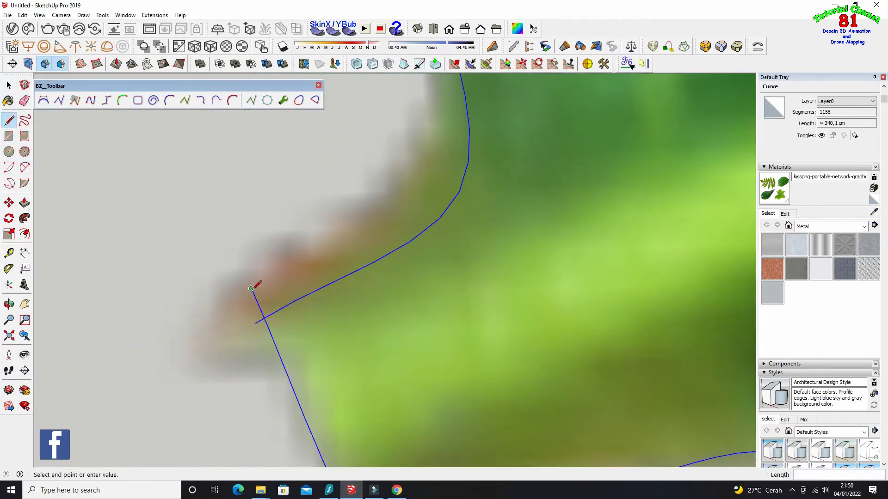
left_click(272, 338)
scroll(278, 330, "down", 2)
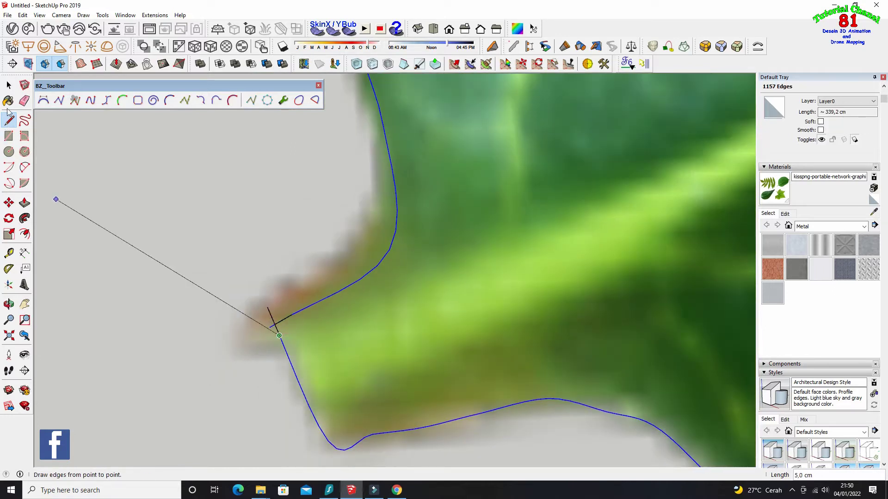
left_click(9, 84)
Try starting further lines at the stem-end intersection, briefly switching to Freehand
left_click(325, 312)
scroll(320, 313, "up", 3)
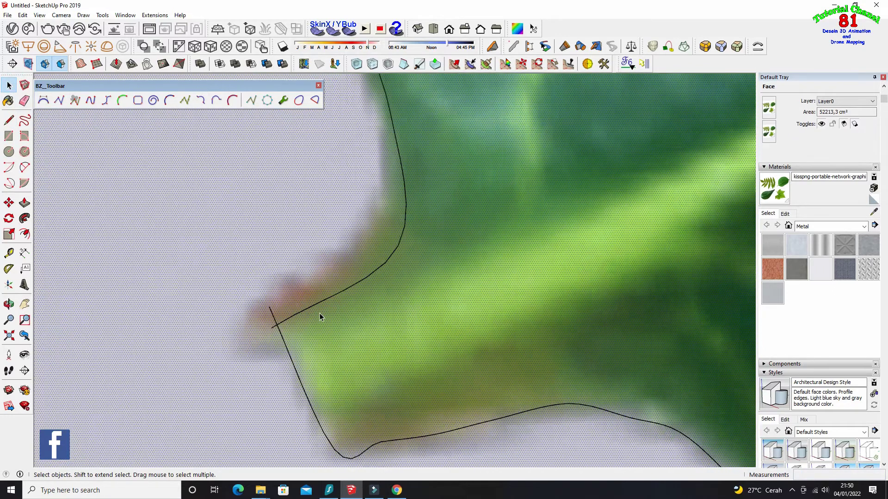
left_click(9, 120)
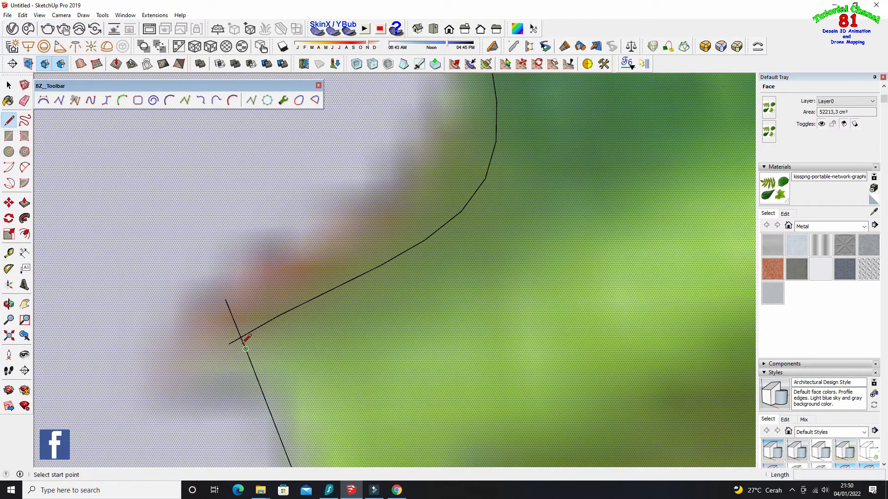
left_click(246, 348)
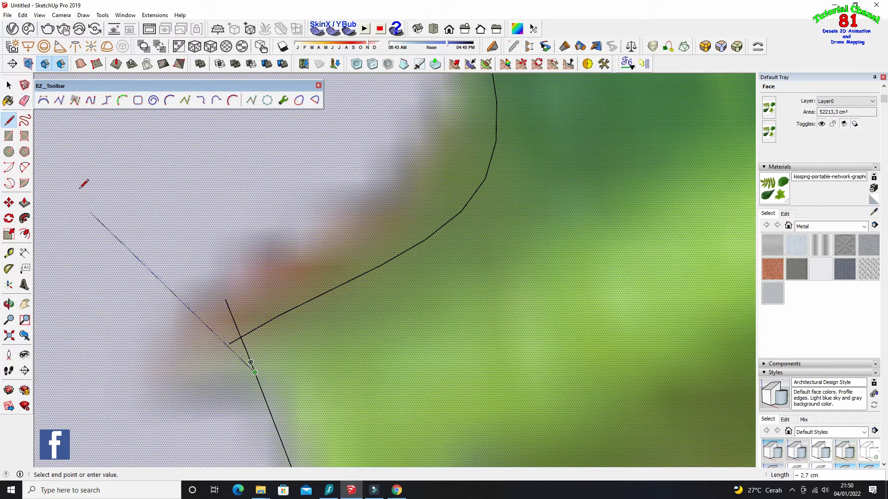
left_click(24, 120)
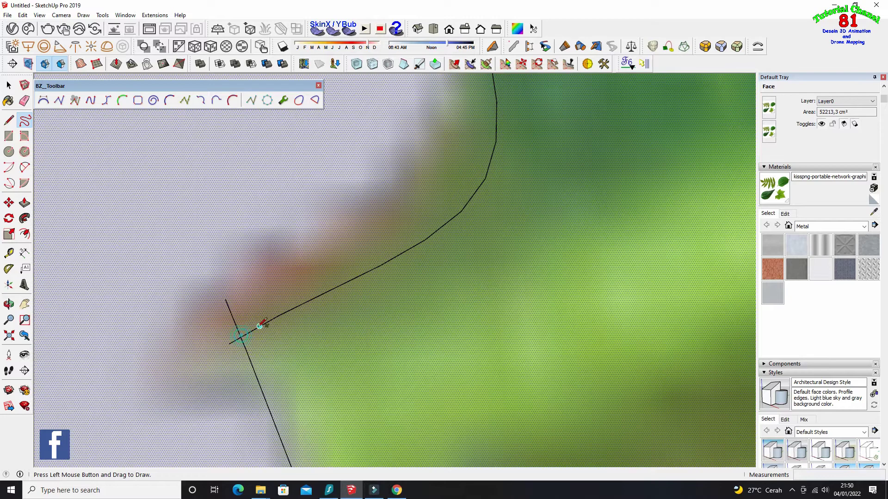
left_click(9, 120)
scroll(241, 333, "up", 2)
scroll(231, 326, "up", 1)
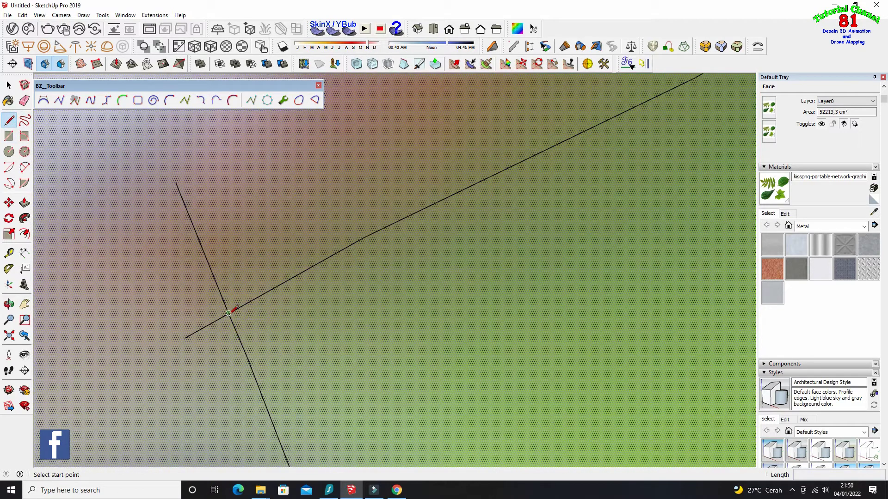
left_click(228, 314)
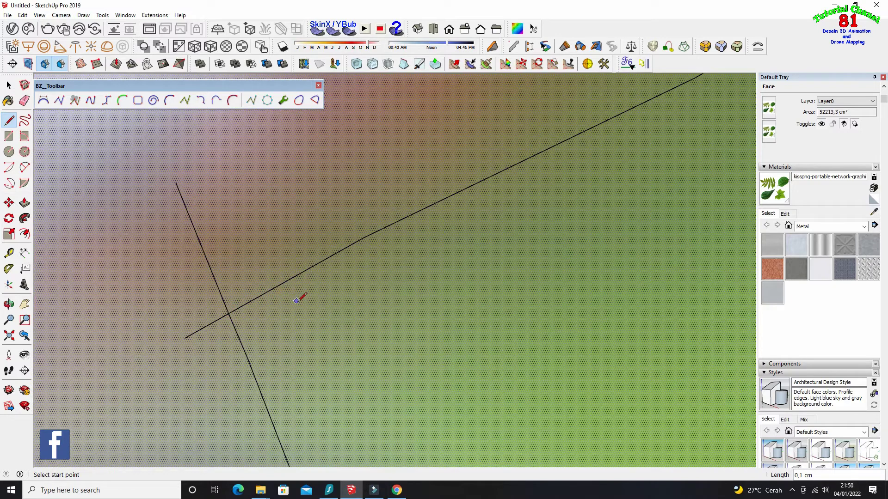
scroll(292, 298, "up", 3)
scroll(254, 293, "up", 2)
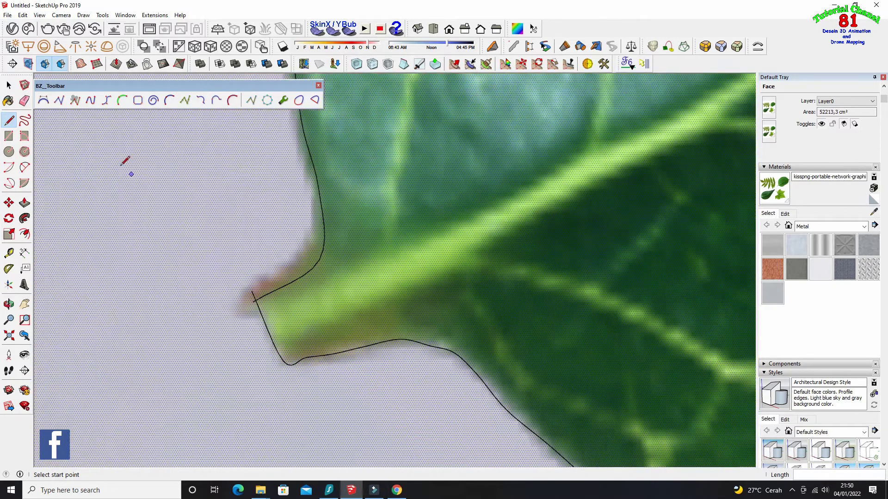
Erase the stray short line crossing the leaf outline near the stem
left_click(9, 85)
left_click(267, 329)
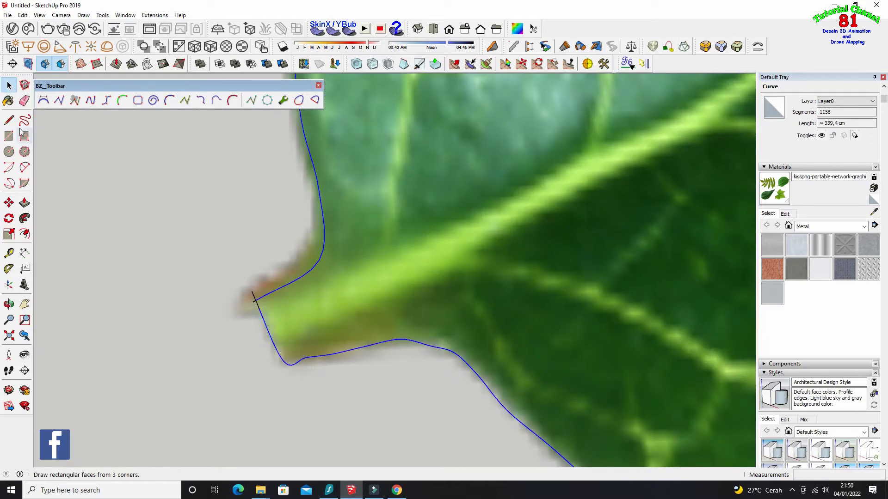
left_click(24, 100)
scroll(287, 324, "up", 2)
scroll(289, 323, "up", 2)
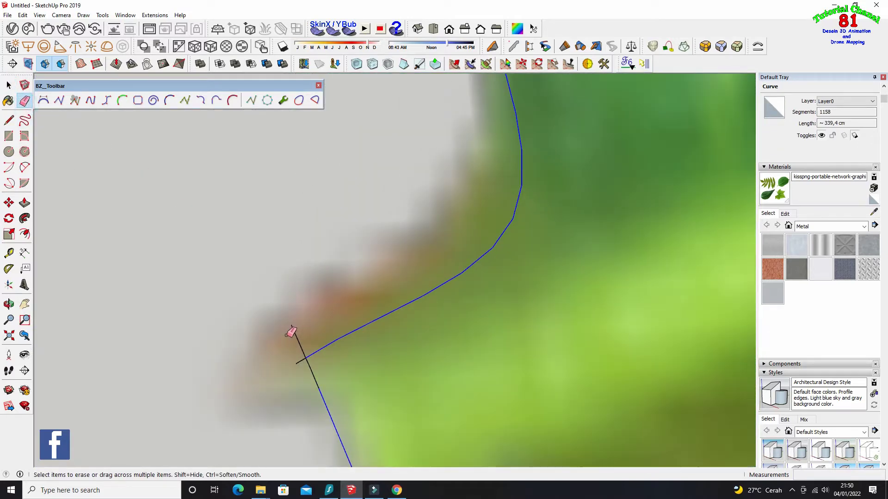
left_click(9, 120)
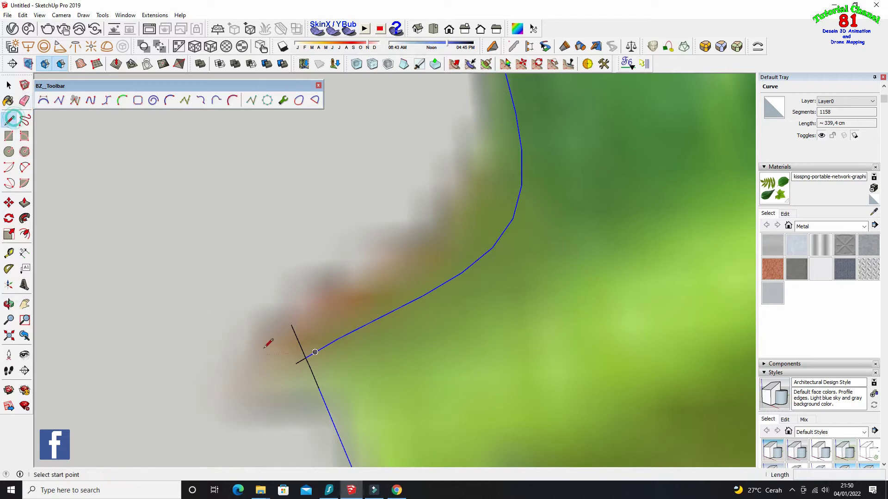
left_click(305, 358)
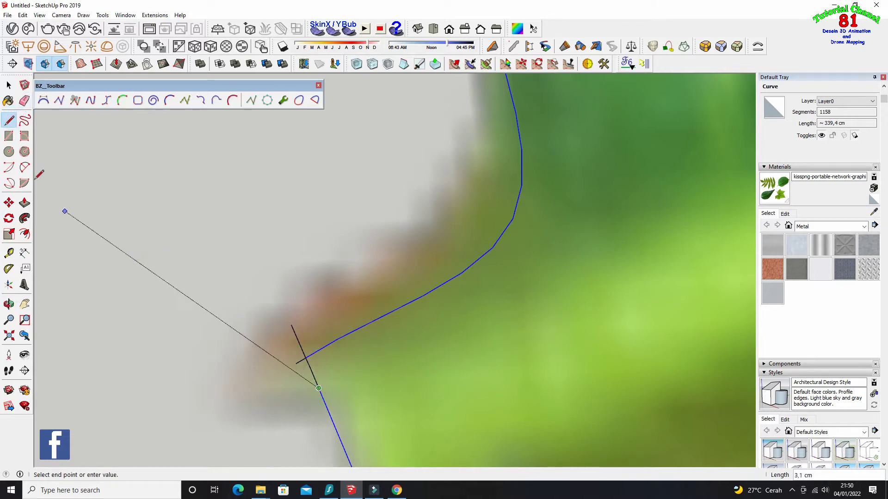
left_click(13, 120)
left_click(24, 101)
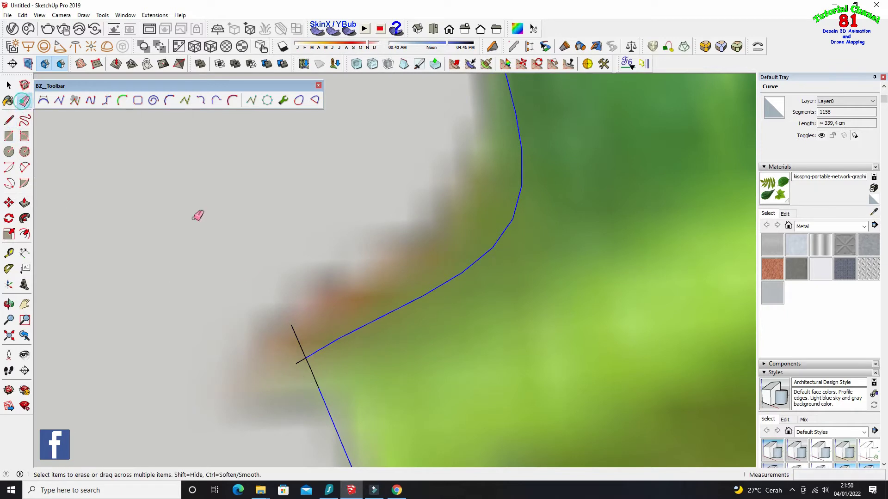
left_click(294, 325)
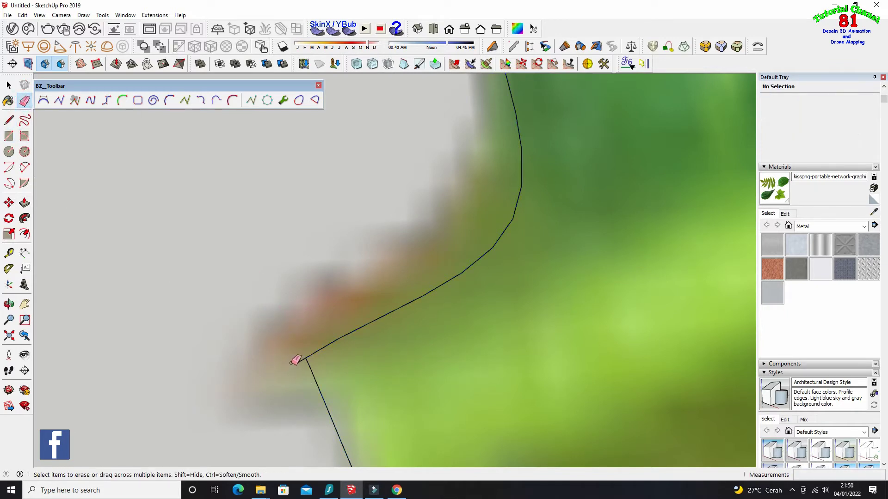
scroll(208, 287, "down", 3)
scroll(116, 203, "down", 2)
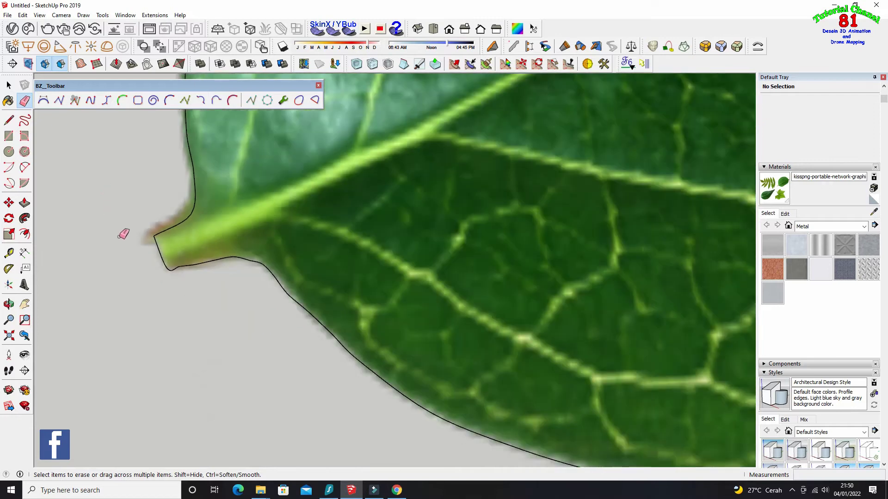
scroll(220, 327, "down", 3)
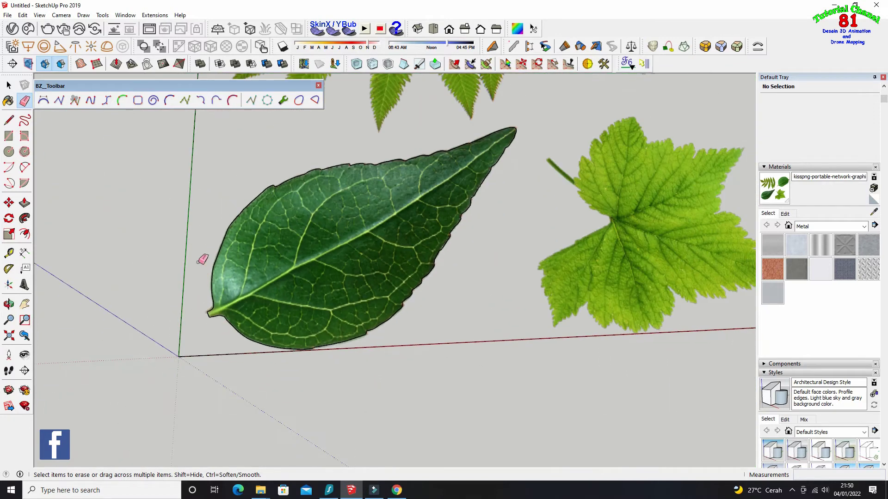
left_click(8, 85)
scroll(208, 231, "up", 2)
scroll(293, 276, "up", 3)
left_click(293, 276)
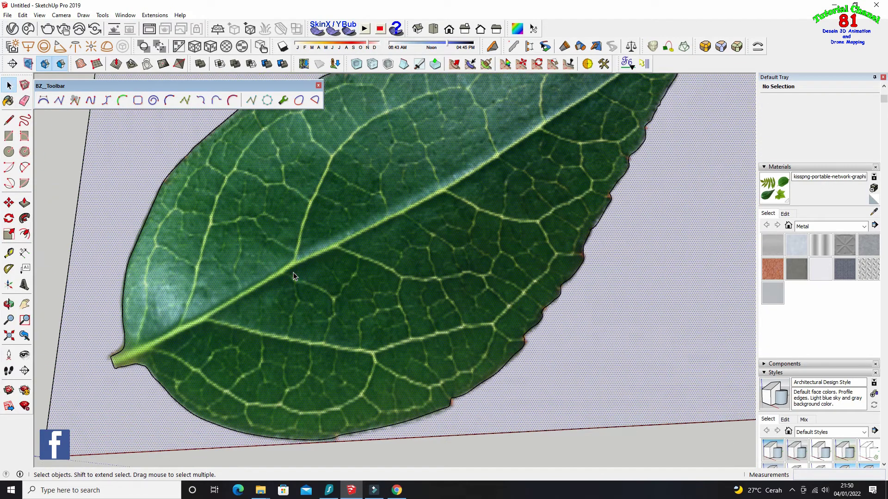
scroll(602, 216, "up", 2)
scroll(510, 231, "down", 3)
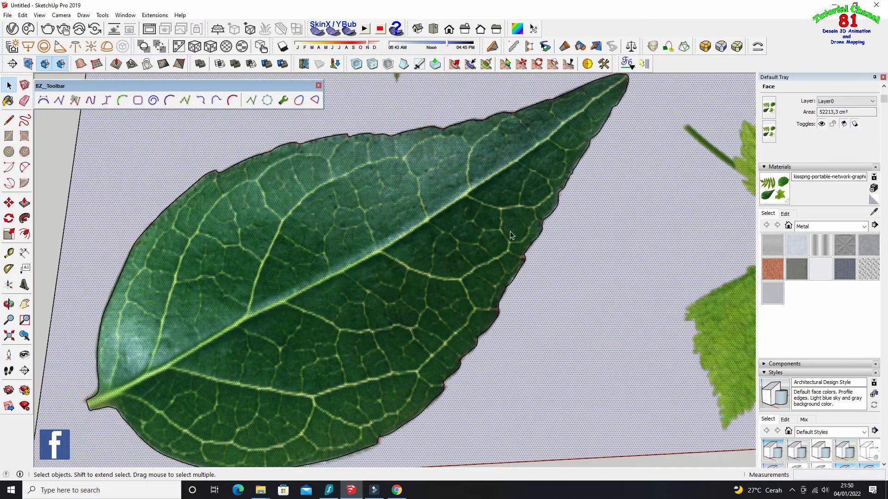
scroll(552, 252, "up", 3)
scroll(535, 280, "up", 2)
scroll(534, 279, "up", 2)
Try erasing the outline curve near the notch, then undo to restore it
scroll(508, 268, "up", 2)
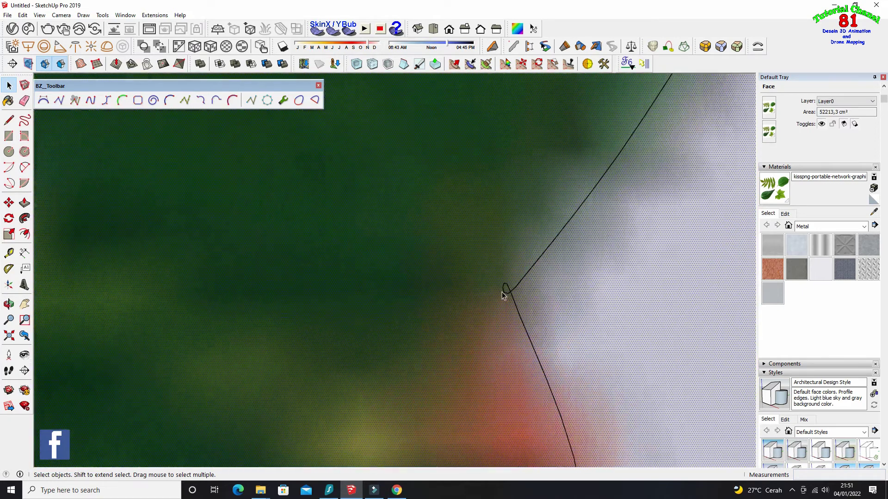
scroll(505, 293, "up", 2)
left_click(24, 101)
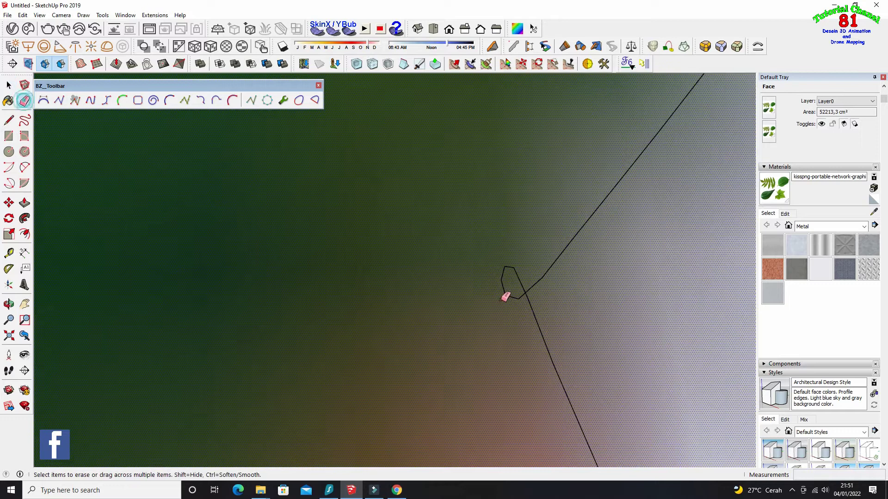
left_click_drag(511, 272, 513, 271)
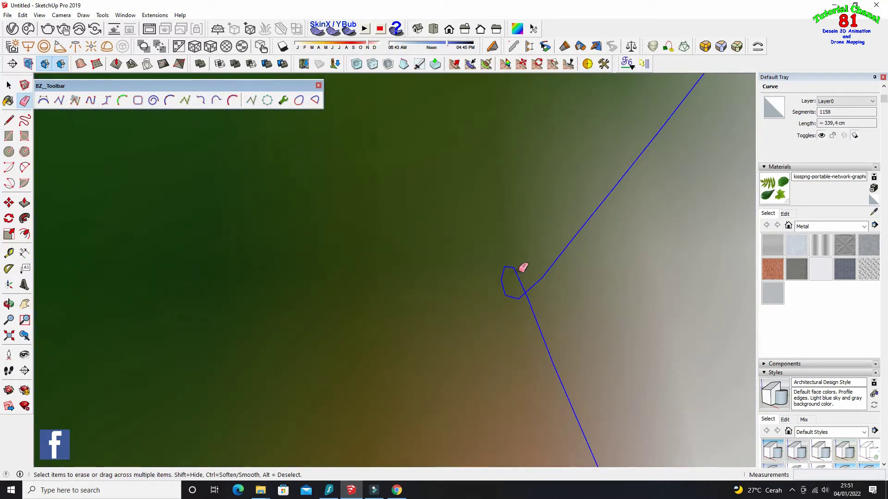
left_click(521, 271)
scroll(495, 296, "up", 2)
scroll(476, 319, "up", 2)
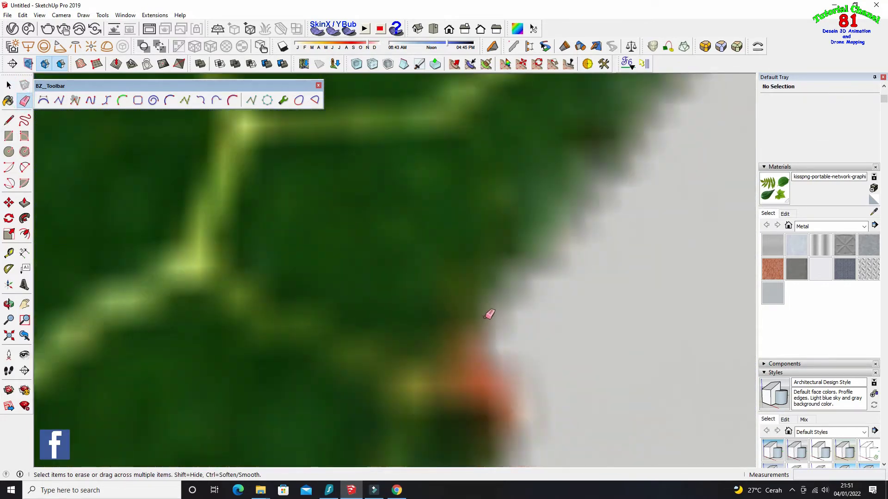
scroll(486, 317, "up", 2)
key("ctrl+z")
scroll(486, 306, "up", 3)
scroll(486, 254, "up", 2)
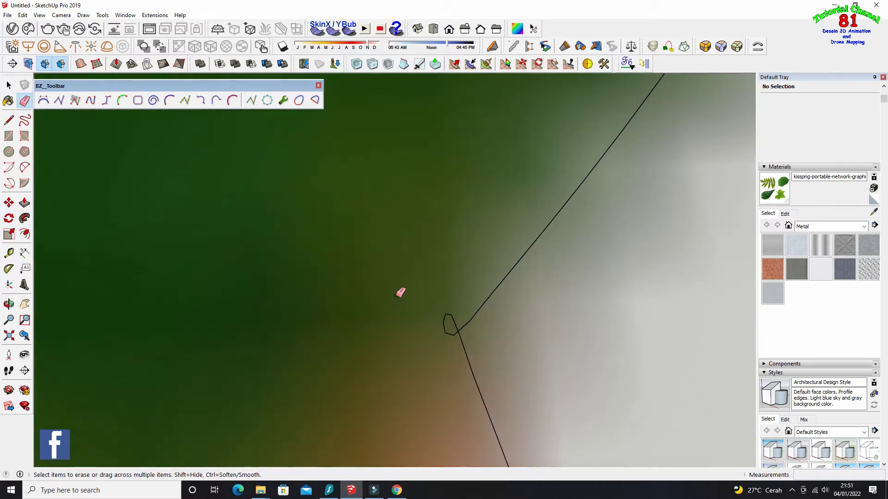
Draw a line joining the outline edges across the small loop
left_click(9, 84)
scroll(356, 296, "up", 1)
left_click(9, 120)
scroll(444, 315, "up", 4)
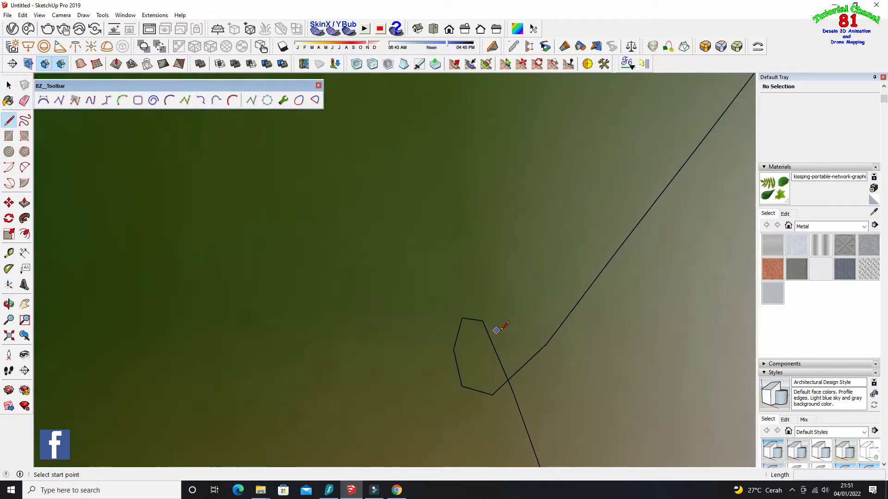
left_click(526, 363)
left_click(508, 380)
scroll(504, 370, "down", 8)
key("b")
scroll(471, 323, "up", 3)
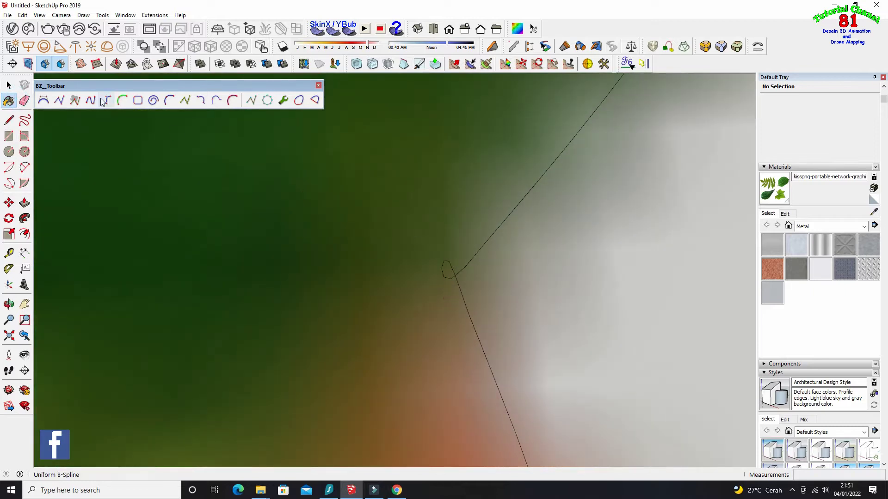
Erase the small edge loop so the outline meets in a clean corner
left_click(24, 101)
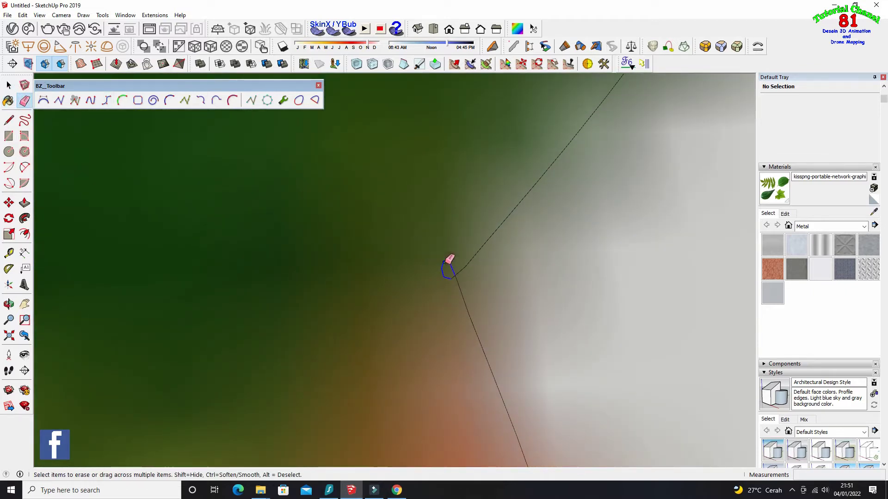
left_click(450, 264)
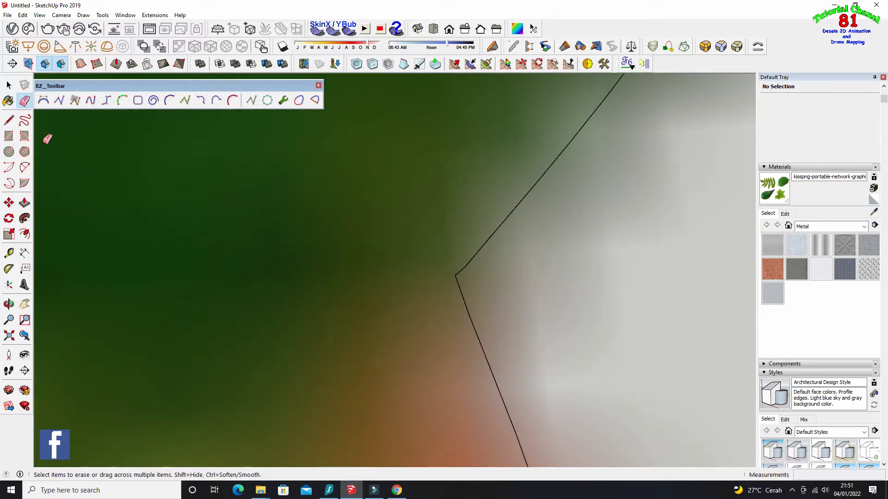
key("l")
scroll(437, 261, "up", 2)
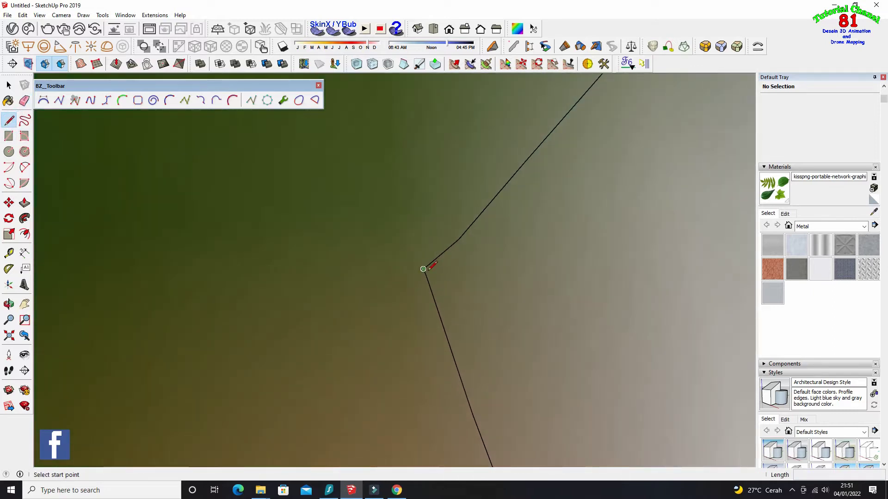
scroll(444, 252, "down", 2)
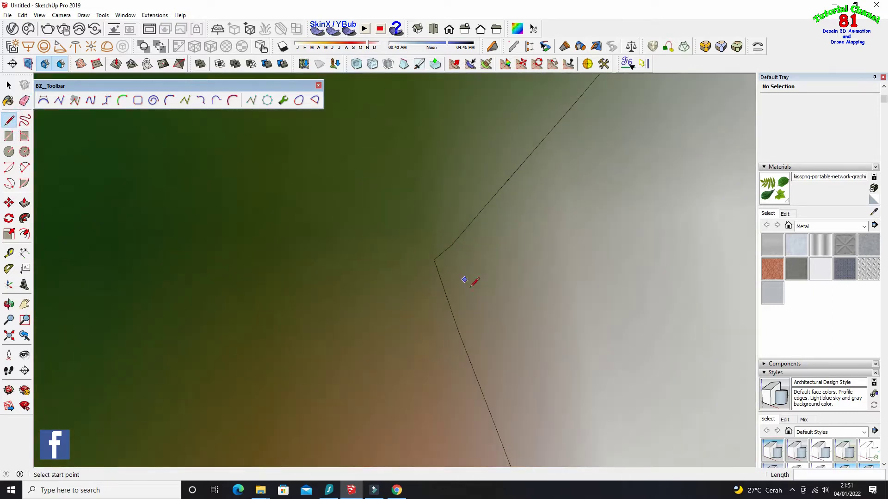
scroll(471, 286, "down", 3)
scroll(511, 246, "down", 3)
scroll(523, 247, "down", 3)
scroll(579, 284, "down", 3)
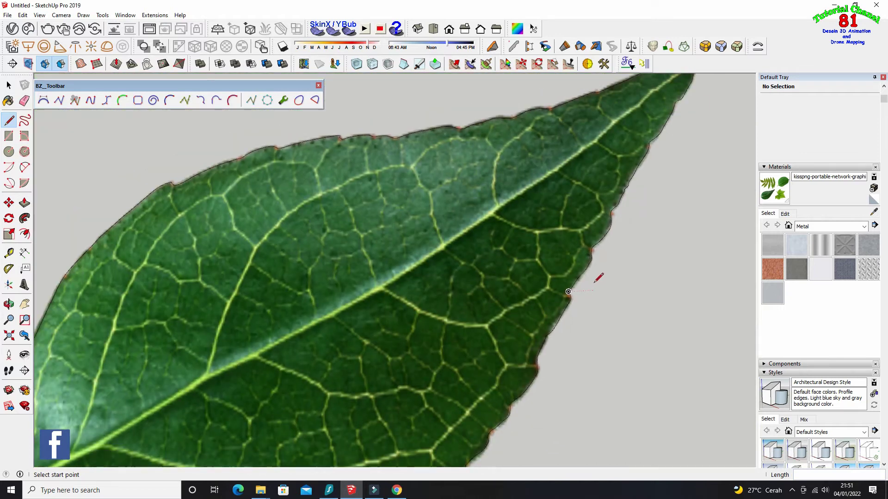
scroll(596, 281, "down", 3)
scroll(277, 272, "up", 3)
scroll(208, 222, "up", 3)
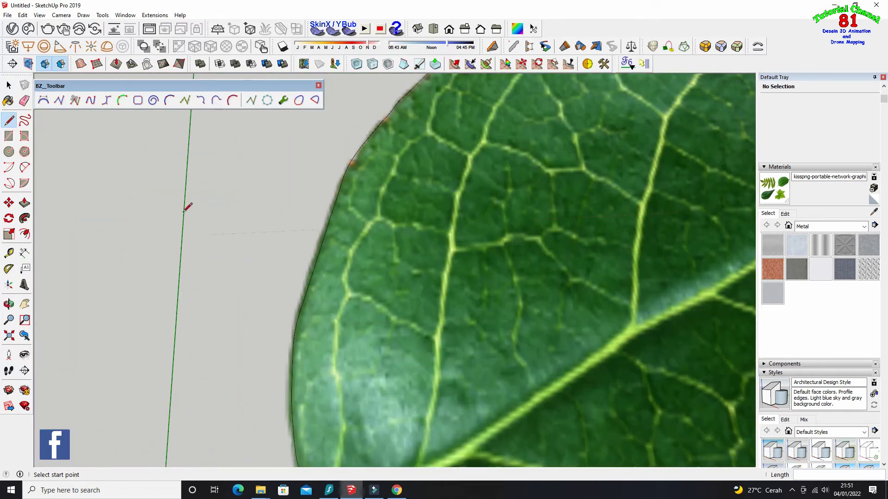
left_click(9, 86)
scroll(338, 266, "down", 3)
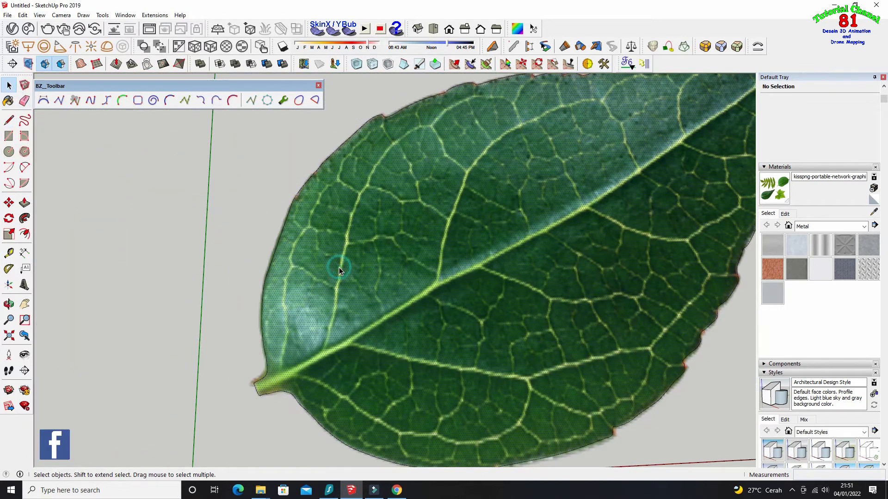
Erase the image plane's edges and the other three leaves around the dark green leaf
left_click(335, 264)
scroll(335, 264, "down", 2)
scroll(487, 226, "up", 3)
scroll(487, 226, "up", 3)
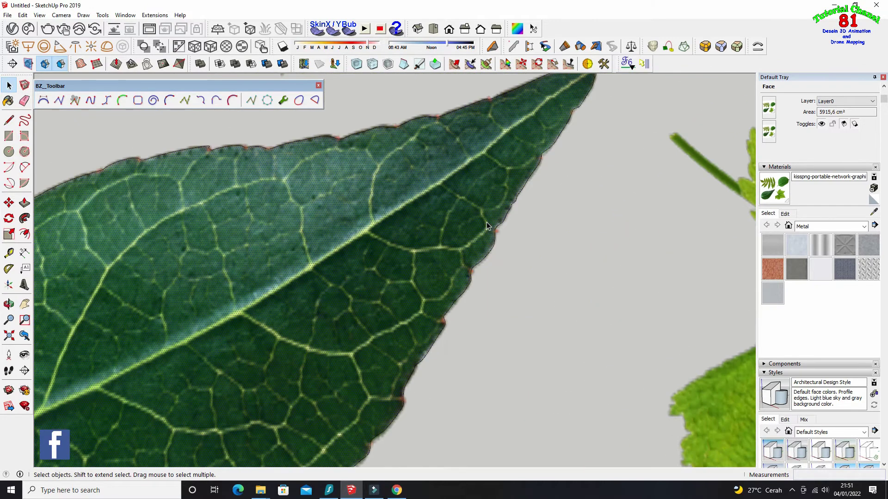
scroll(486, 226, "down", 4)
scroll(483, 231, "down", 2)
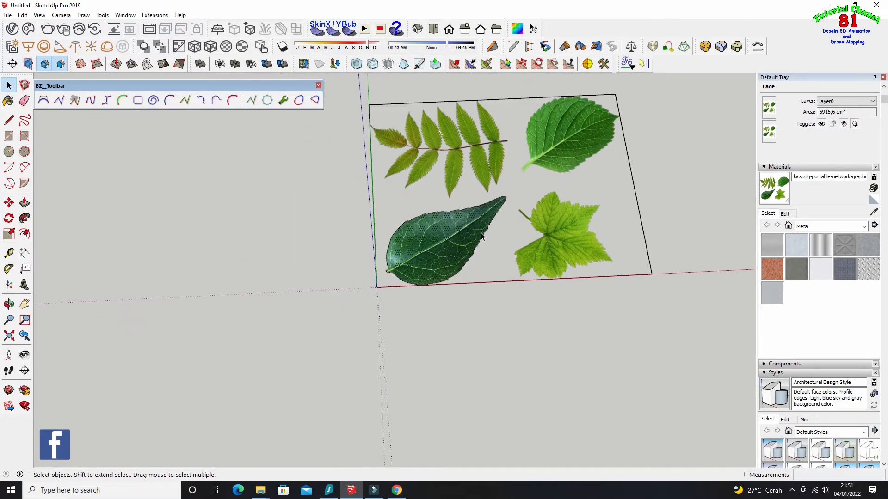
left_click(25, 100)
scroll(344, 236, "down", 2)
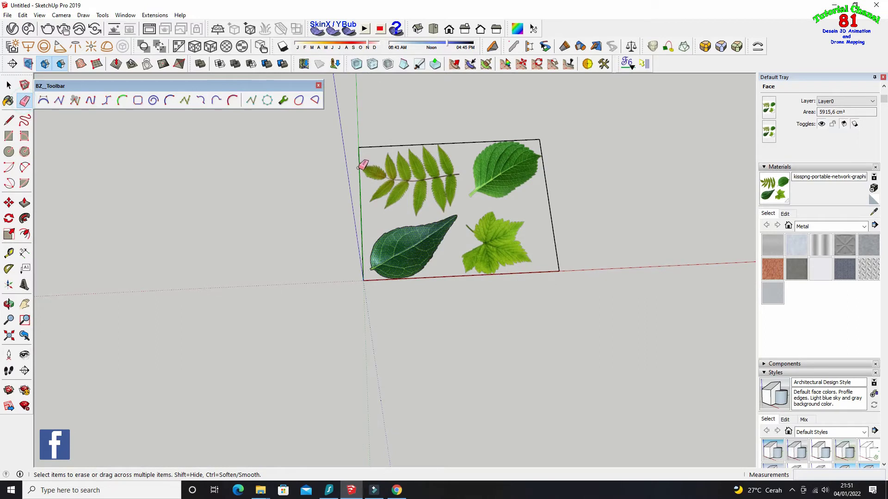
left_click(385, 142)
left_click_drag(557, 195, 557, 273)
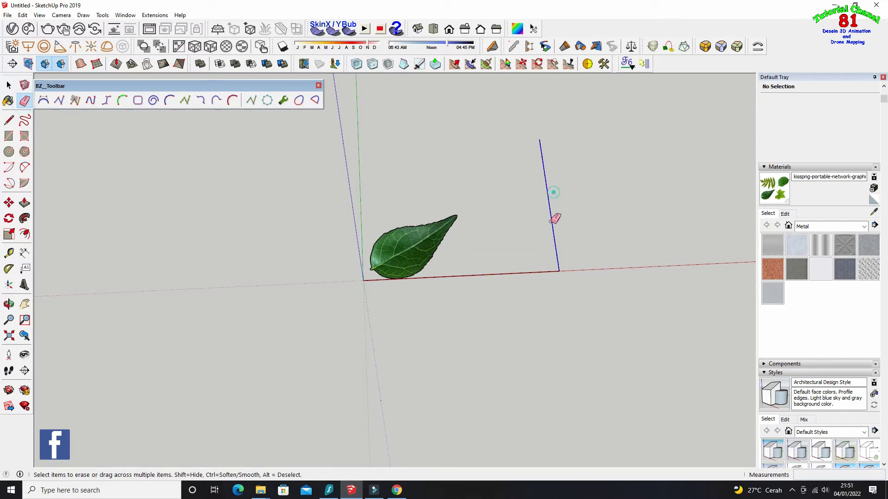
scroll(417, 250, "up", 3)
scroll(418, 257, "up", 2)
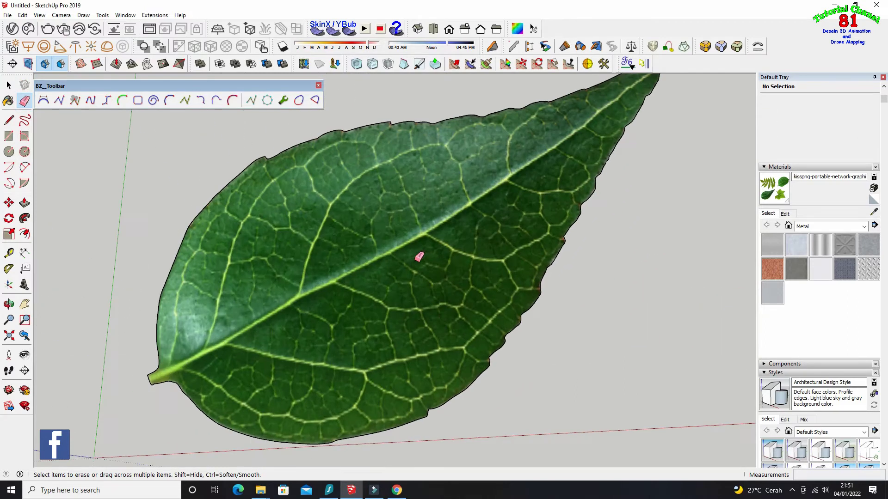
Orbit to an oblique top view of the isolated textured leaf
left_click(9, 85)
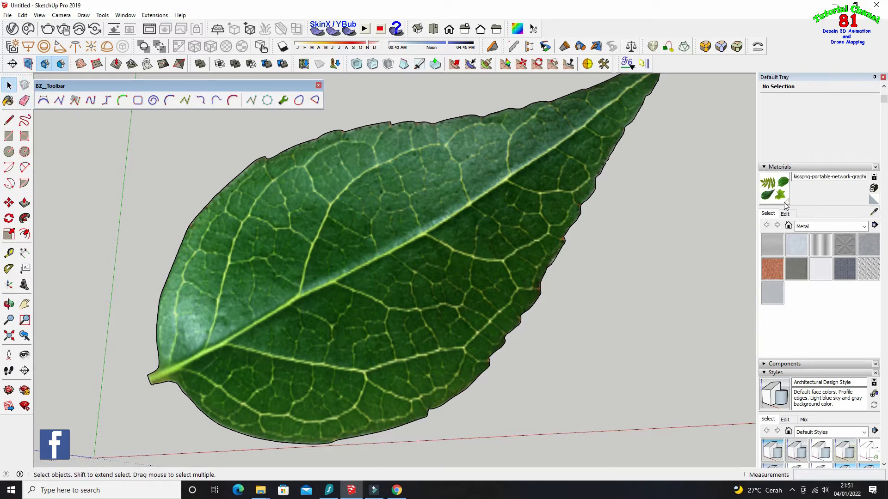
left_click(875, 213)
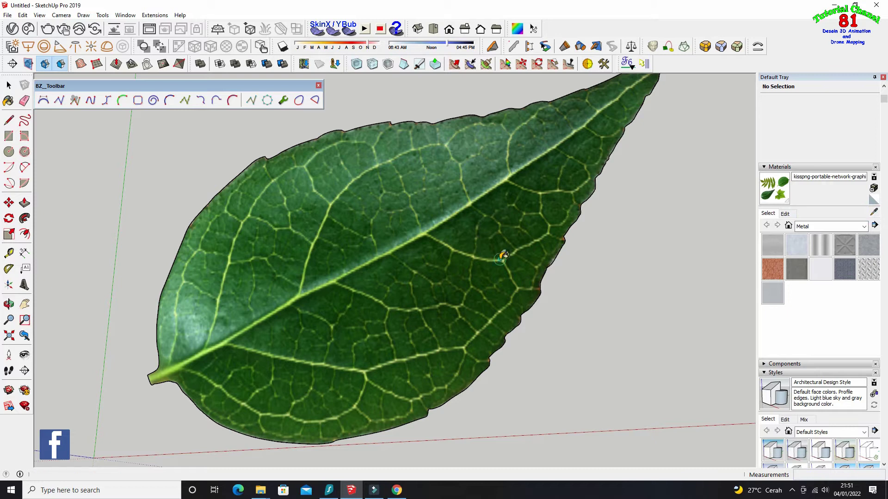
left_click(9, 304)
mouse_move(139, 208)
left_mouse_down()
mouse_move(359, 194)
mouse_move(367, 154)
mouse_move(337, 337)
mouse_move(406, 241)
left_mouse_up()
mouse_move(479, 259)
left_mouse_down()
mouse_move(233, 432)
mouse_move(129, 442)
mouse_move(343, 326)
mouse_move(390, 228)
mouse_move(434, 194)
mouse_move(426, 218)
left_mouse_up()
left_click(9, 85)
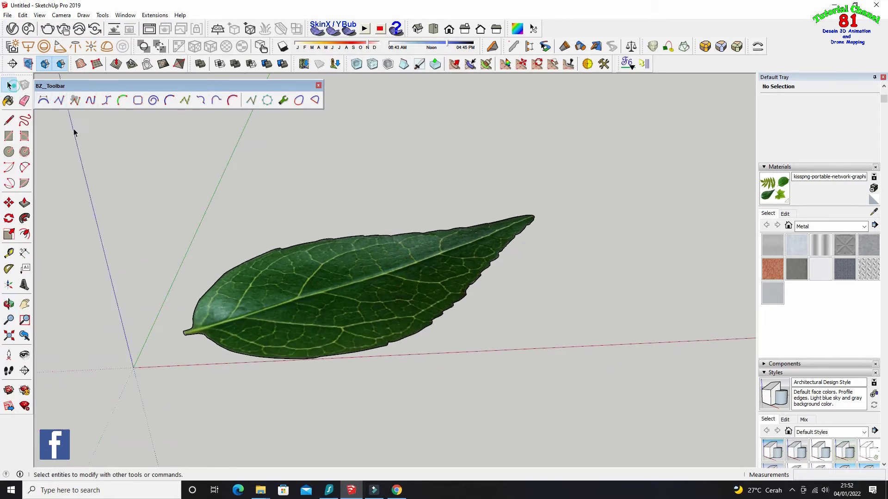
Delete the textured leaf face, keeping and selecting its outline edges
left_click(338, 309)
key("Delete")
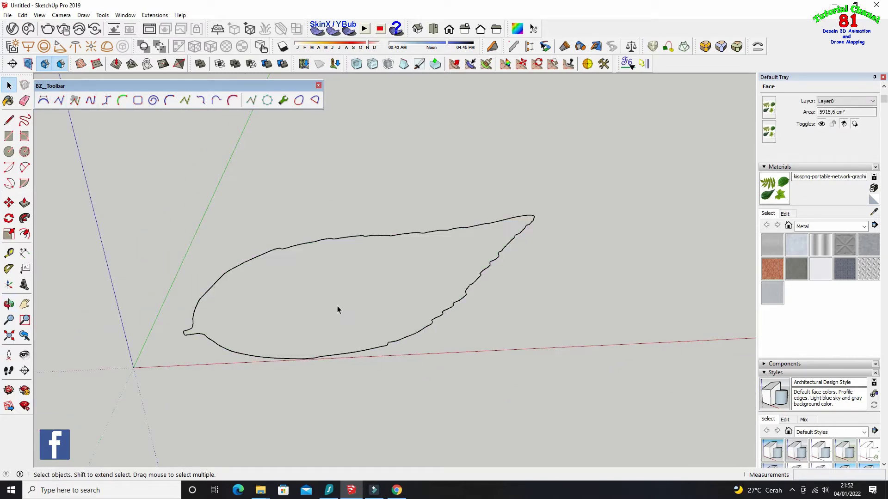
left_click(337, 240)
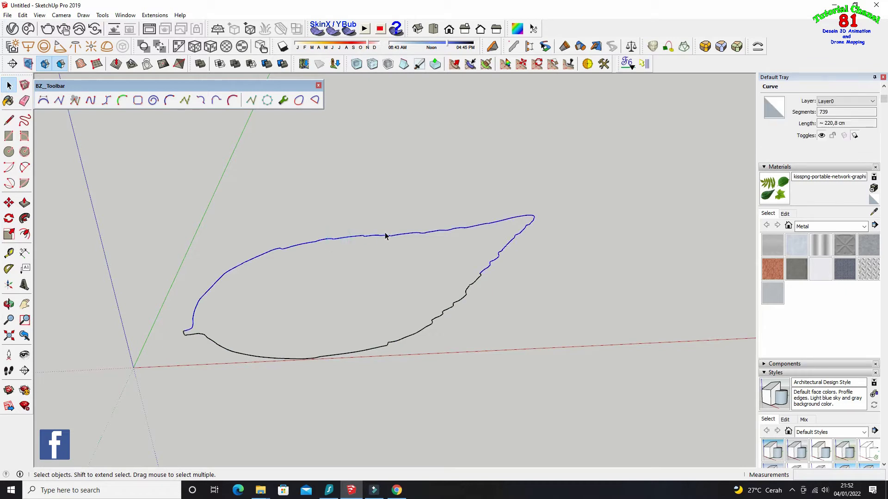
left_click_drag(175, 161, 598, 392)
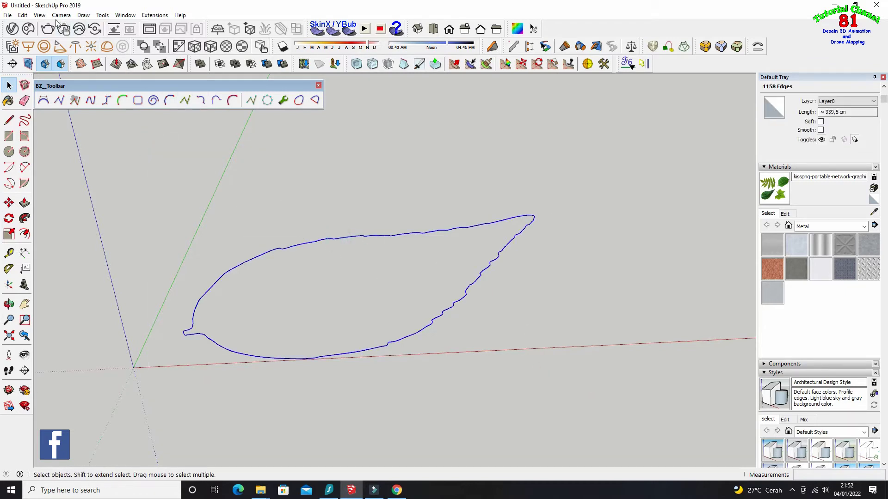
Turn on the s4u-Make face toolbar in View > Toolbars
left_click(40, 15)
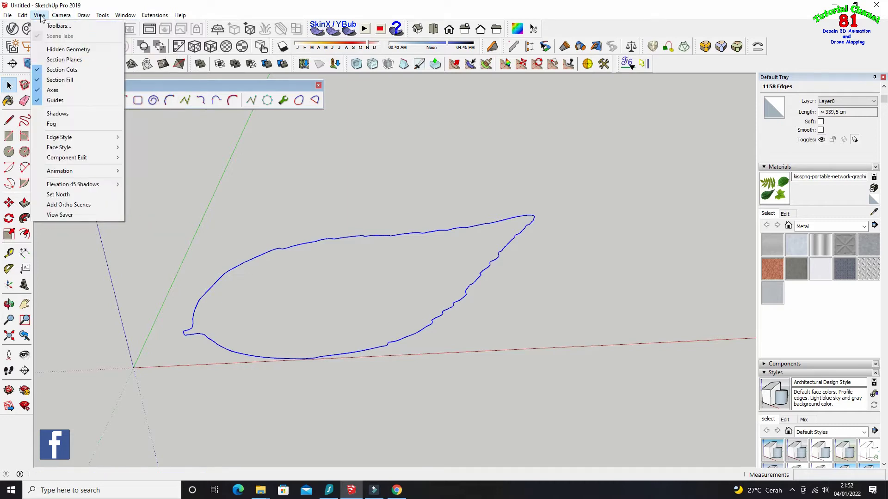
left_click(47, 26)
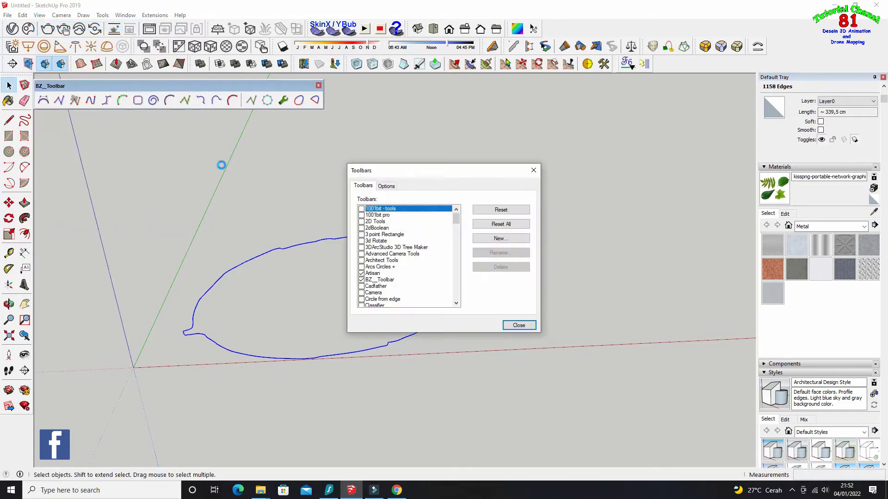
scroll(391, 267, "down", 5)
scroll(398, 267, "down", 5)
scroll(400, 269, "down", 5)
scroll(400, 269, "down", 5)
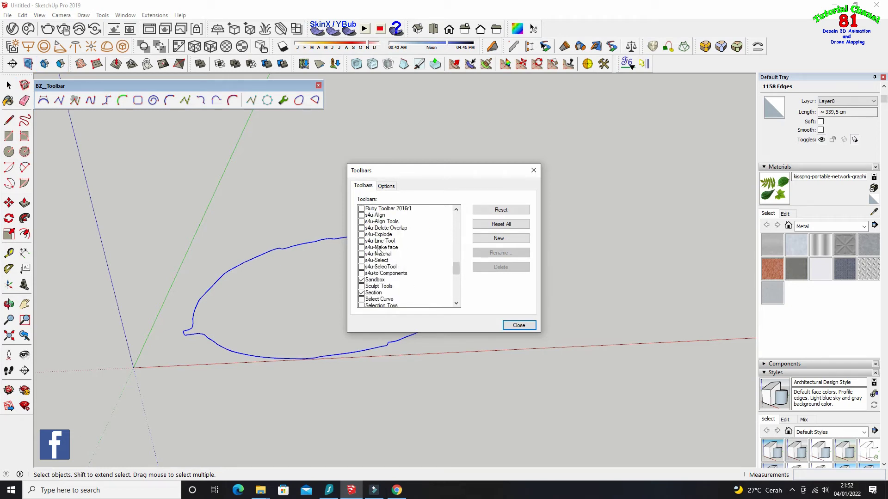
left_click(361, 249)
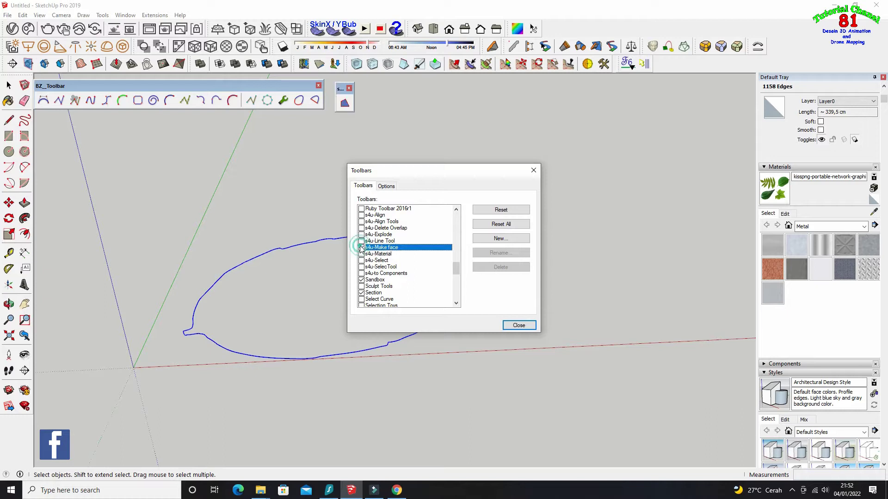
left_click(513, 325)
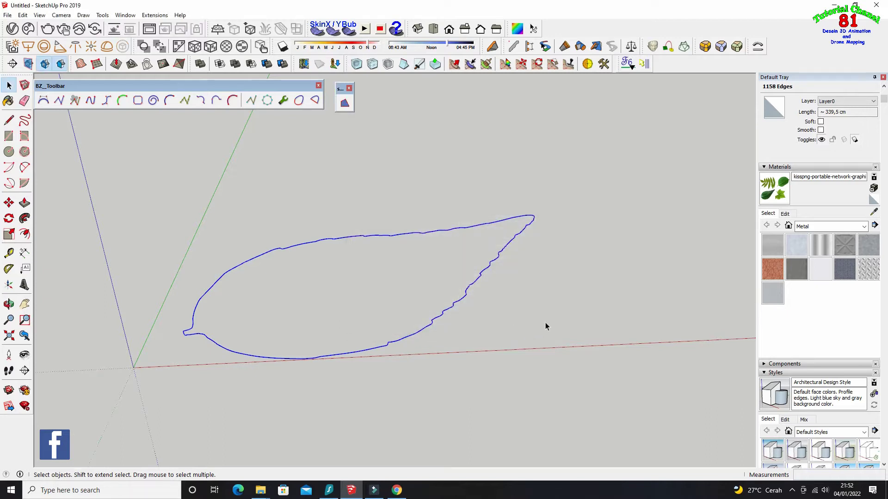
Fill the box-selected leaf outline with s4u Make Face, giving a 5915.6 cm² face, and orbit around it
left_click_drag(104, 179, 601, 384)
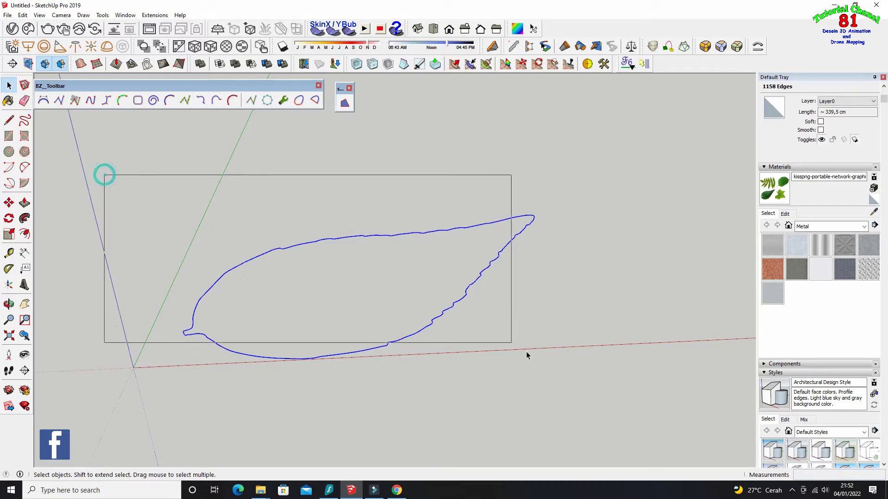
left_click(346, 103)
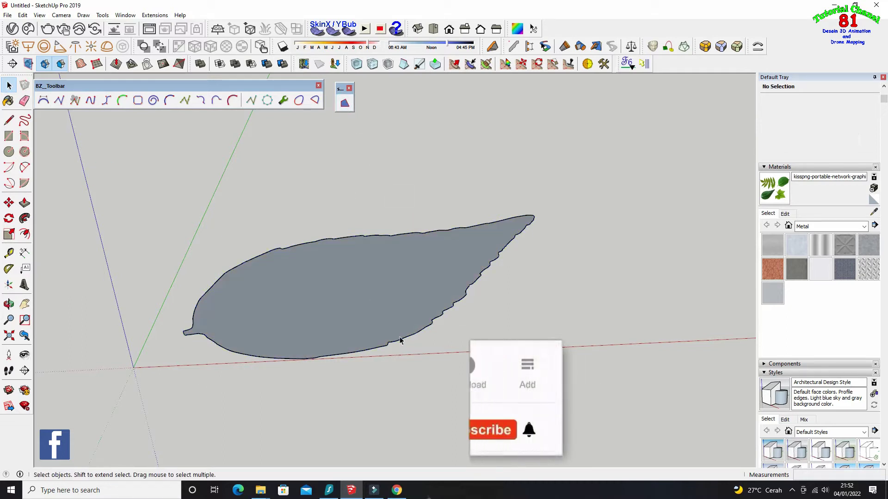
left_click(356, 273)
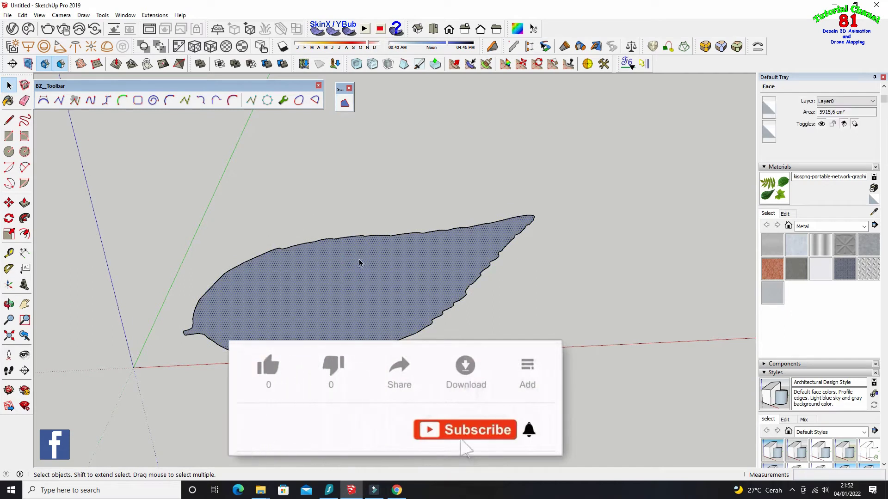
middle_click_drag(359, 263, 277, 282)
left_click(9, 304)
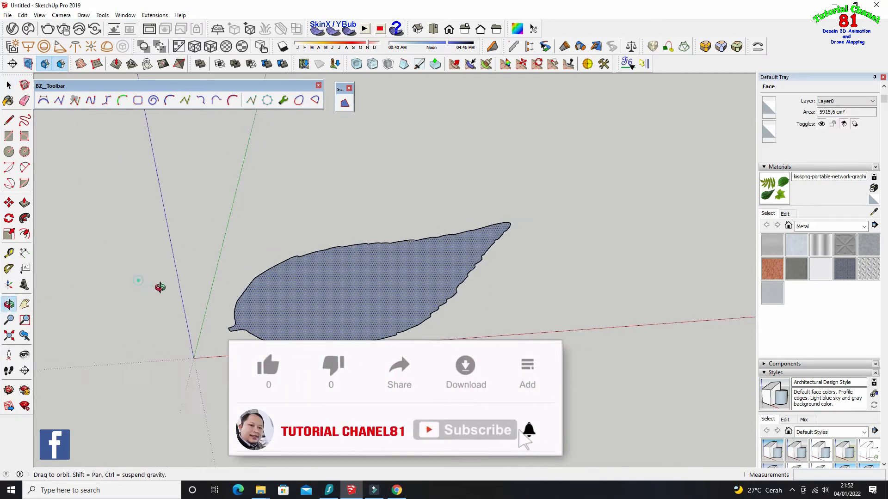
left_click_drag(158, 287, 233, 305)
mouse_move(304, 273)
left_mouse_down()
mouse_move(288, 299)
mouse_move(324, 305)
left_mouse_up()
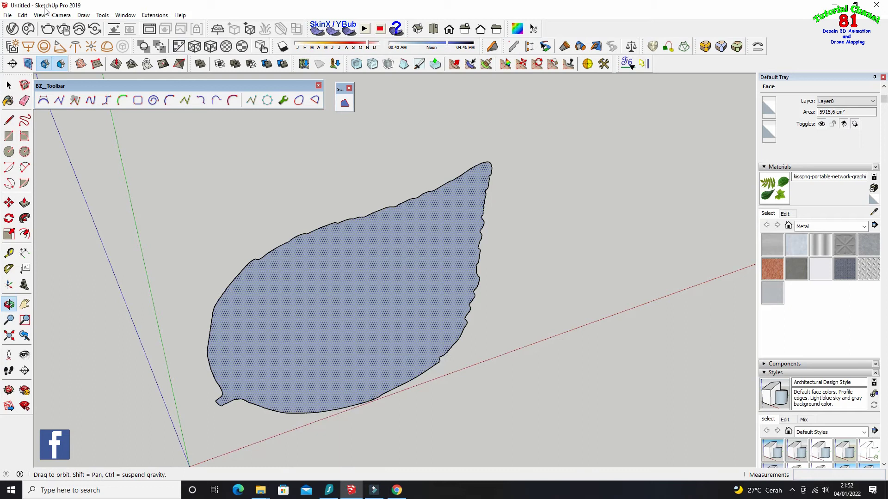
left_click(41, 15)
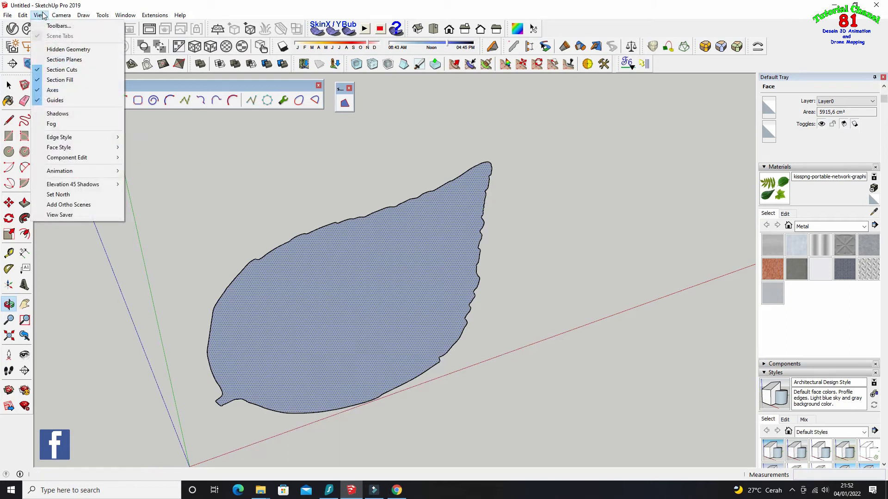
Tick JHS PowerBar in the Toolbars list and close the dialog
left_click(44, 26)
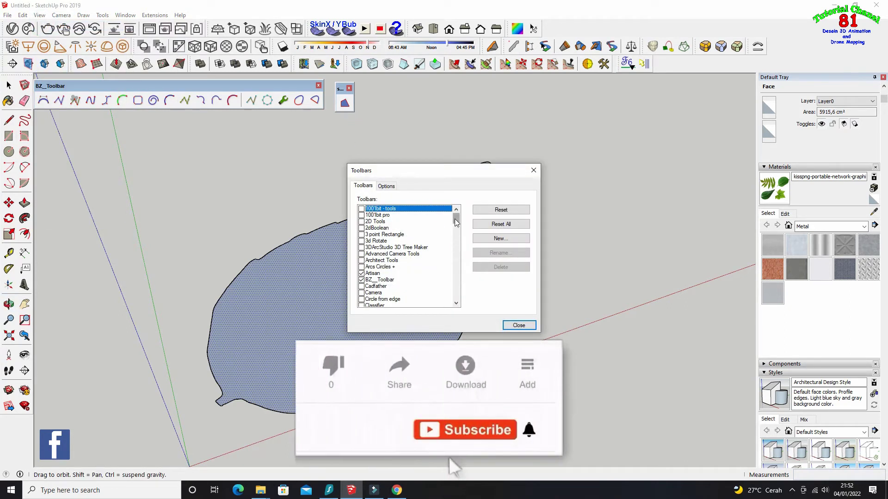
scroll(460, 245, "down", 4)
scroll(460, 246, "down", 4)
scroll(461, 247, "down", 4)
scroll(460, 247, "down", 2)
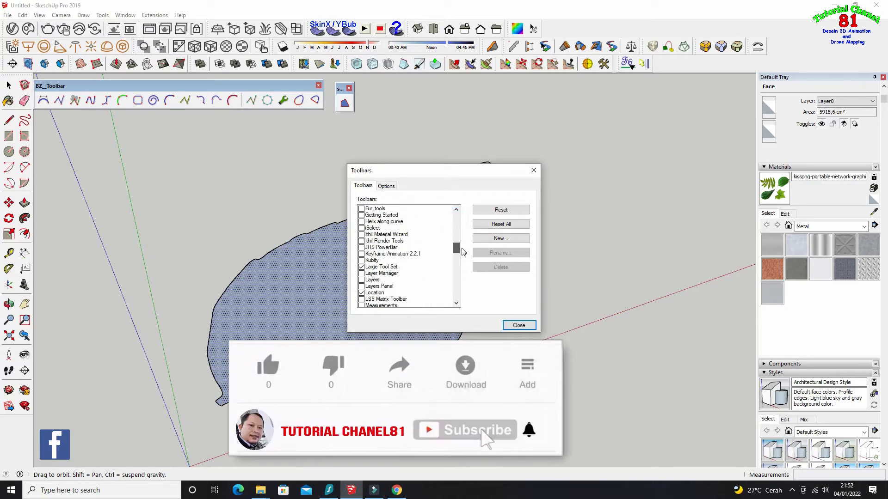
left_click(362, 247)
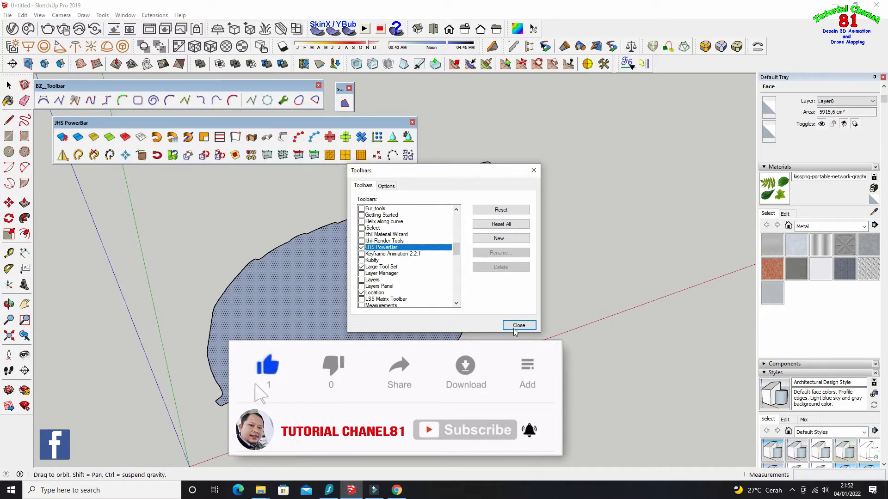
left_click(530, 324)
mouse_move(529, 317)
left_mouse_down()
mouse_move(408, 254)
mouse_move(412, 285)
mouse_move(398, 296)
left_mouse_up()
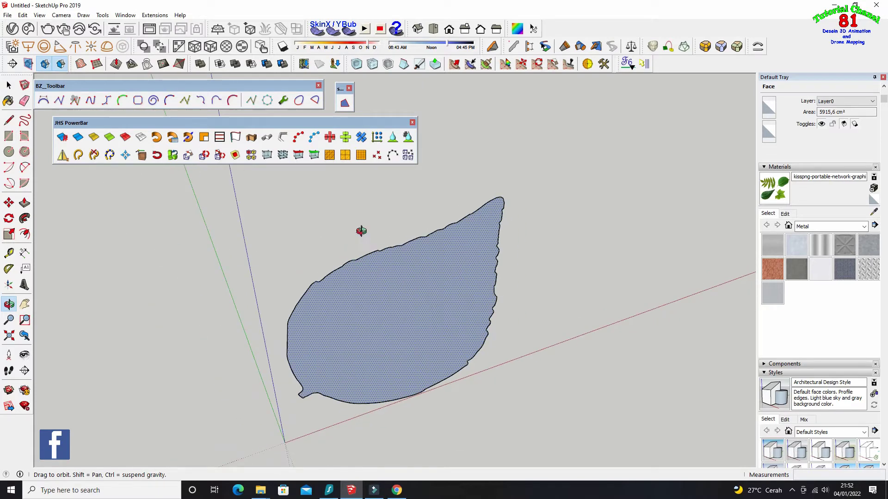
Run JHS Mesh Generator on the leaf face with the default 0.5 cm cell size
left_click(331, 157)
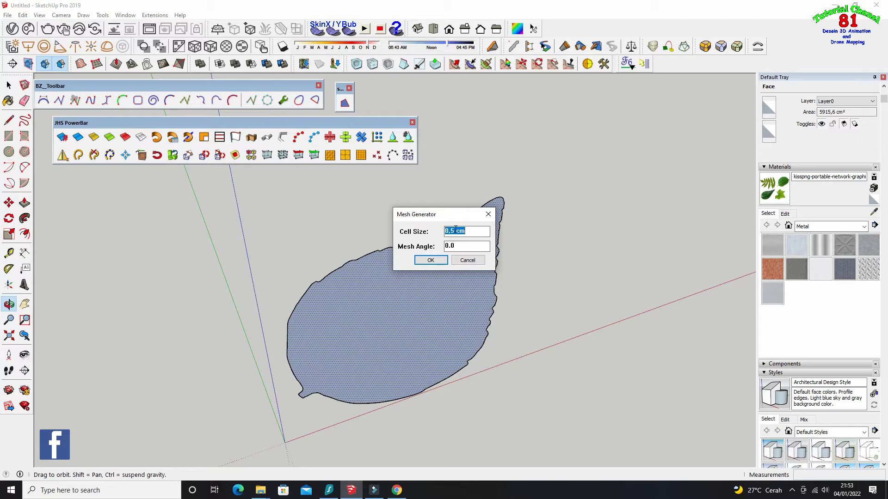
left_click(430, 260)
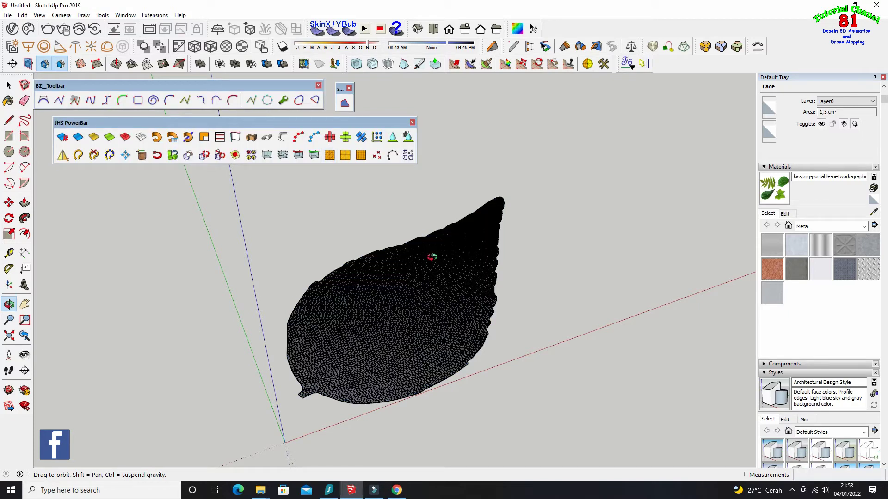
mouse_move(398, 306)
left_mouse_down()
mouse_move(143, 376)
mouse_move(378, 350)
mouse_move(394, 306)
mouse_move(397, 247)
mouse_move(396, 305)
left_mouse_up()
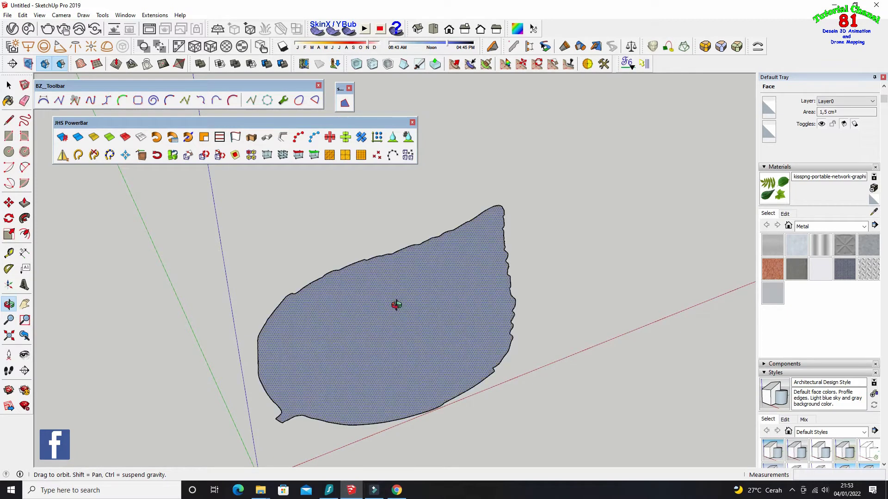
Regenerate the leaf mesh with Mesh Generator using a cell size of 5
left_click(331, 156)
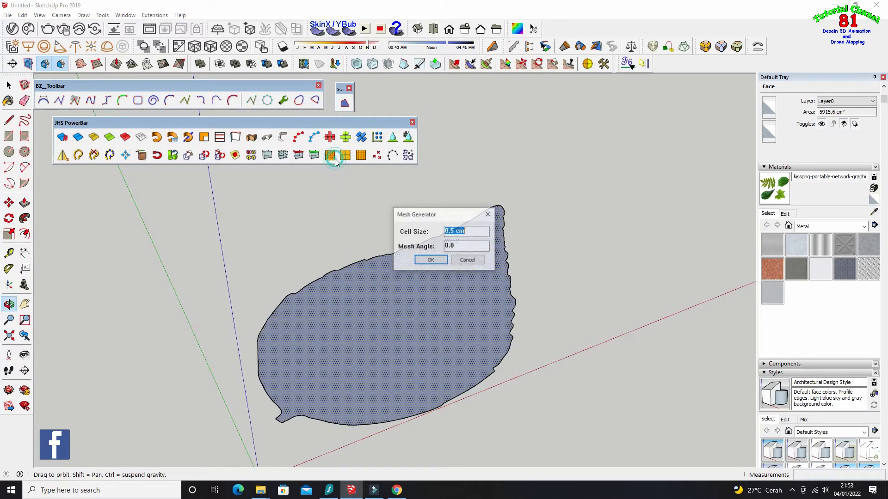
left_click_drag(464, 230, 450, 235)
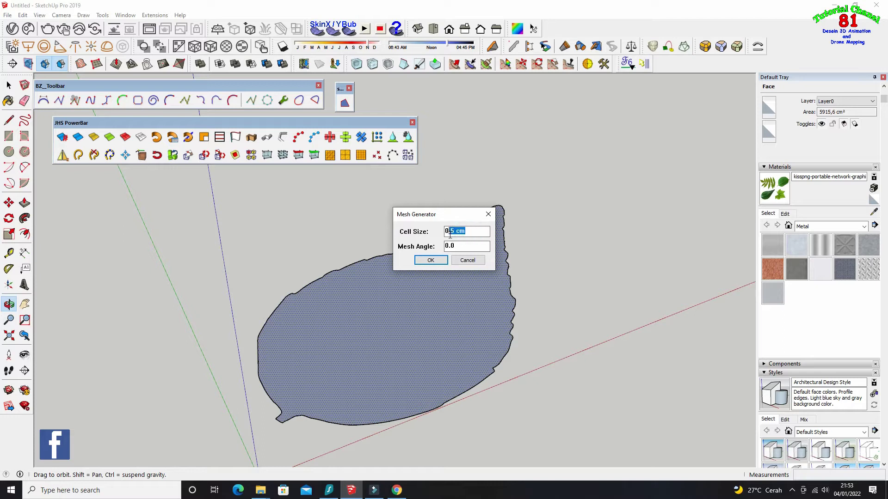
type("5")
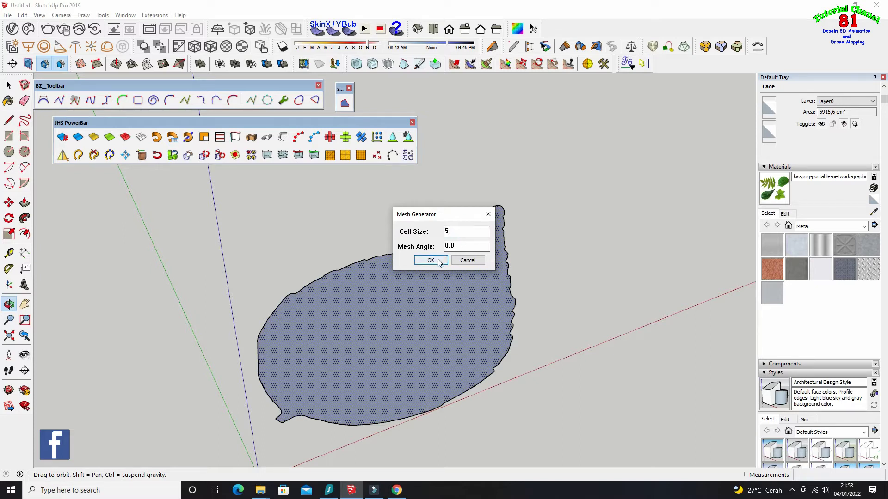
left_click(430, 261)
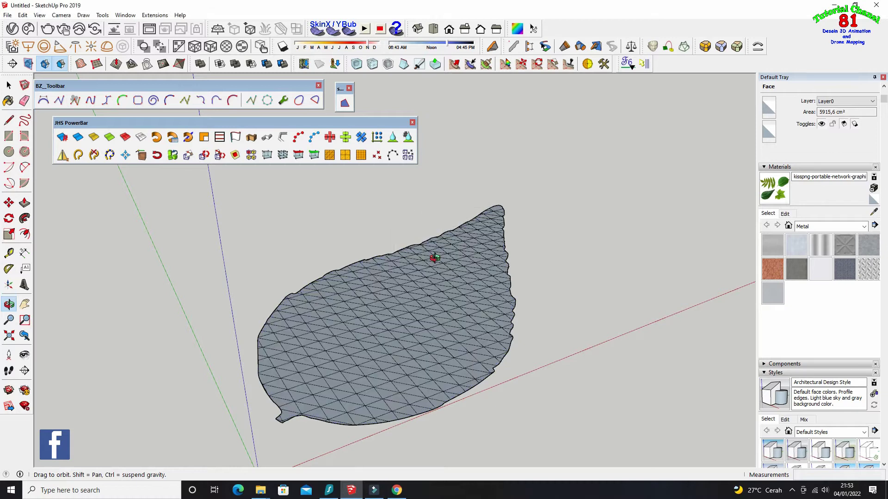
mouse_move(432, 266)
left_mouse_down()
mouse_move(385, 363)
mouse_move(296, 327)
left_mouse_up()
scroll(300, 324, "up", 1)
scroll(419, 291, "up", 1)
scroll(378, 303, "up", 1)
Select the entire leaf mesh by triple-clicking one of its edges
left_click(8, 85)
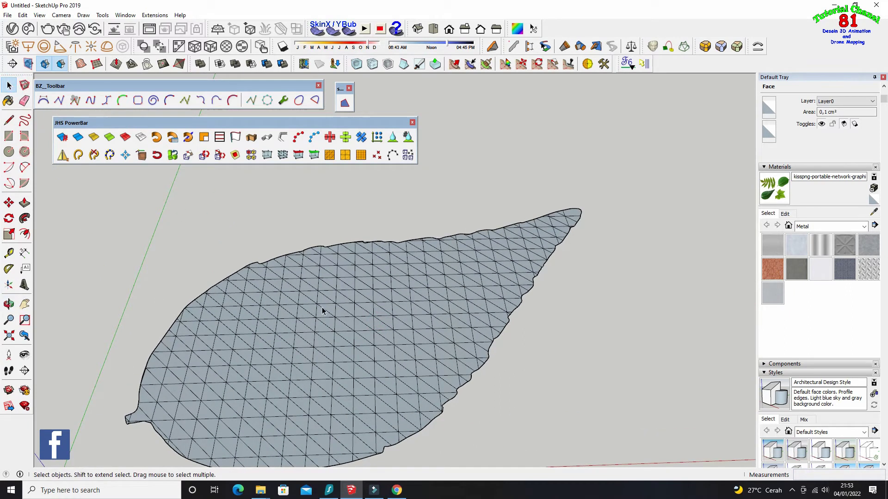
scroll(398, 263, "down", 2)
left_click(368, 296)
triple_click(370, 298)
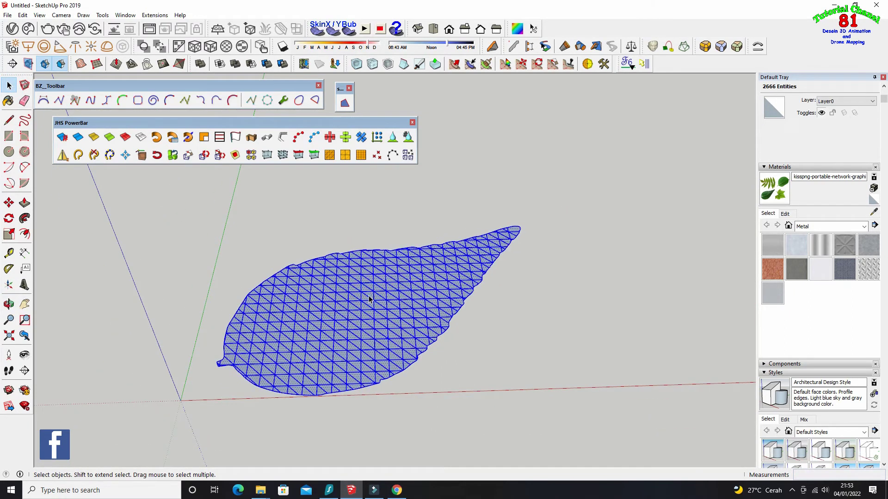
Box-select the leaf mesh, apply Soften/Smooth Edges, then reselect the smoothed face
scroll(382, 292, "down", 1)
left_click_drag(232, 218, 529, 384)
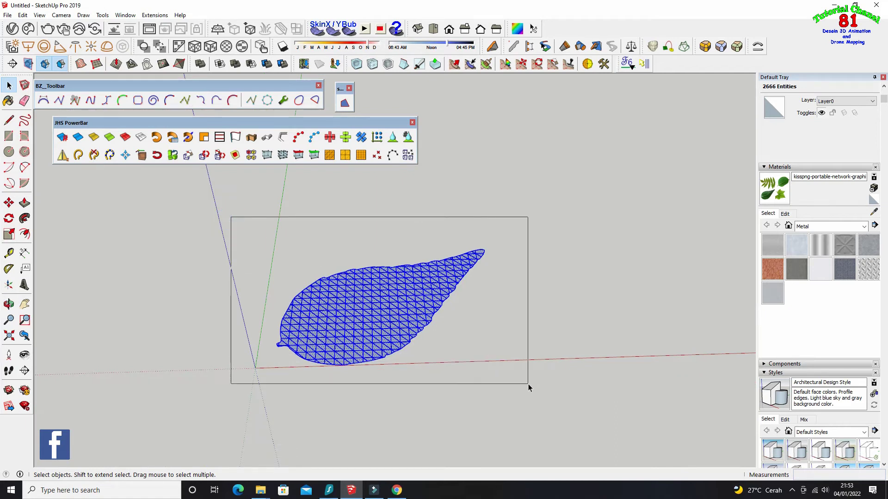
right_click(419, 303)
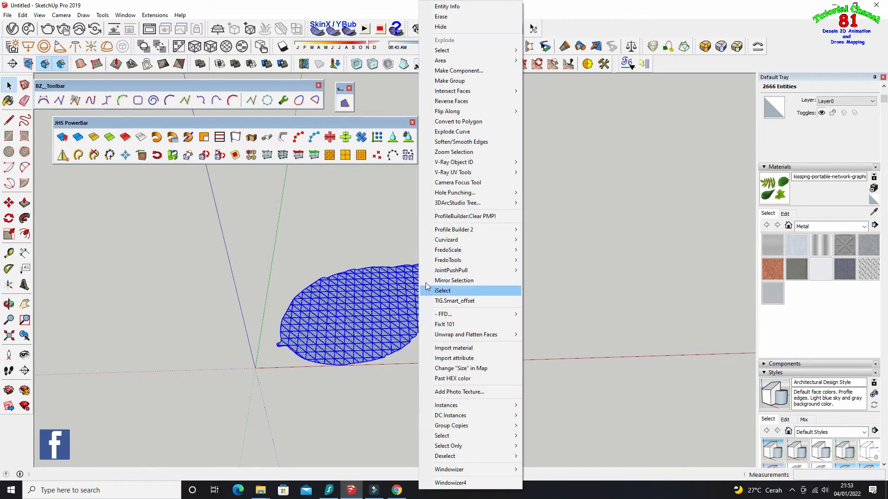
left_click(449, 143)
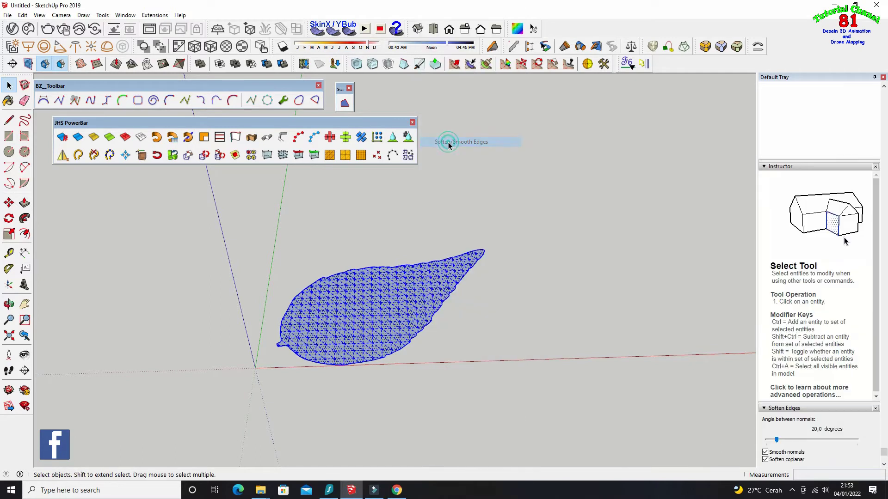
left_click(526, 218)
left_click(396, 305)
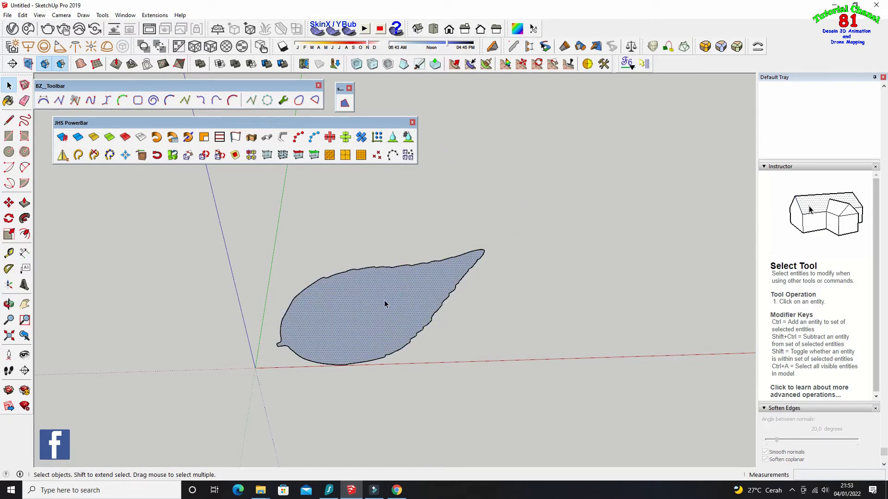
scroll(821, 180, "up", 10)
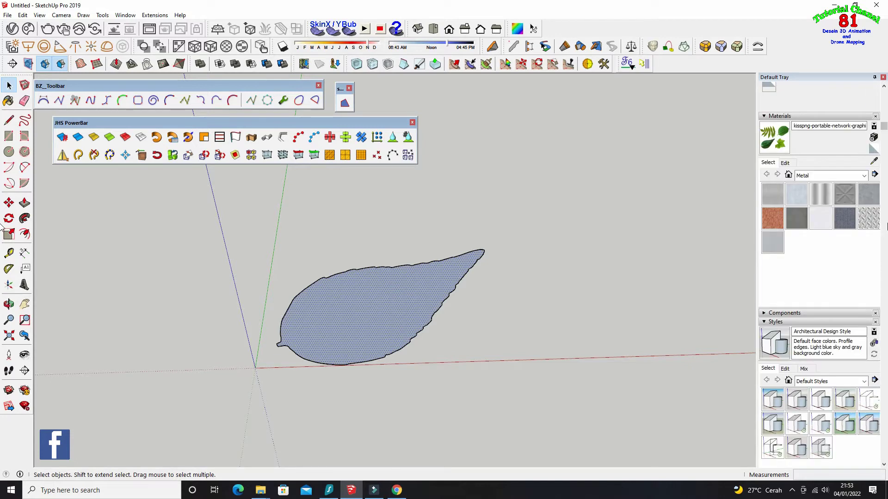
Paint the leaf face with the green leaf texture using Paint Bucket
scroll(821, 181, "up", 3)
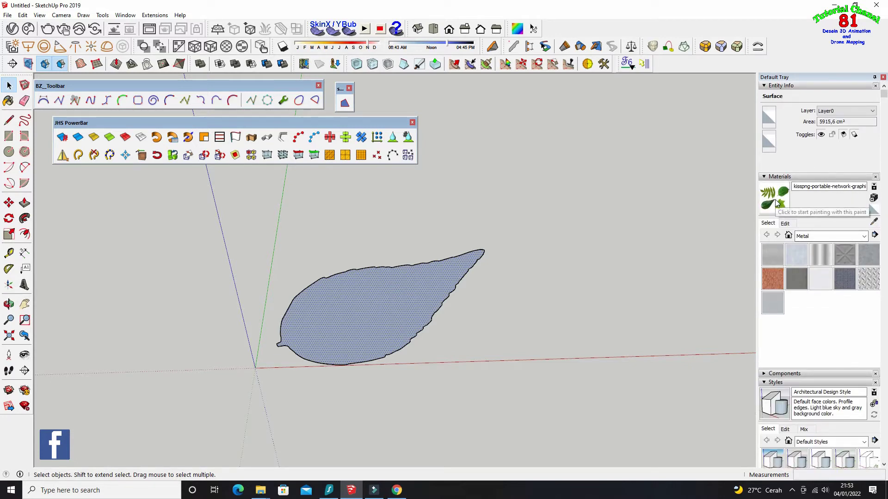
left_click(776, 204)
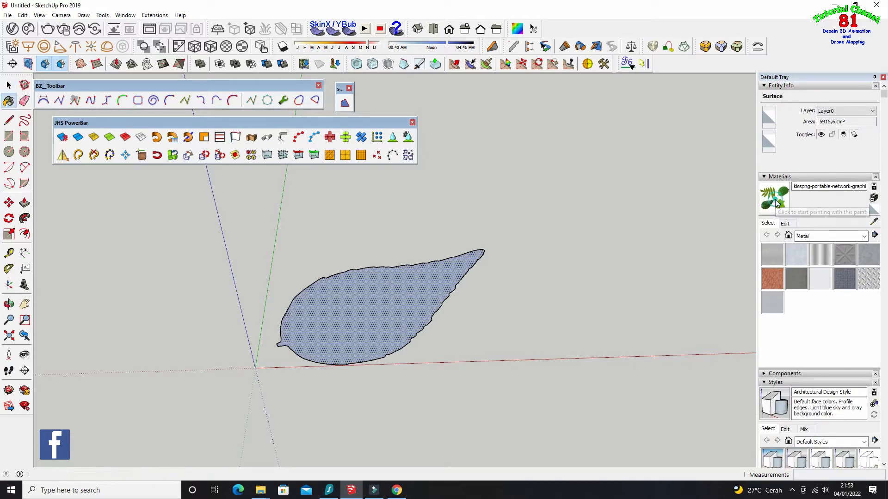
left_click(435, 267)
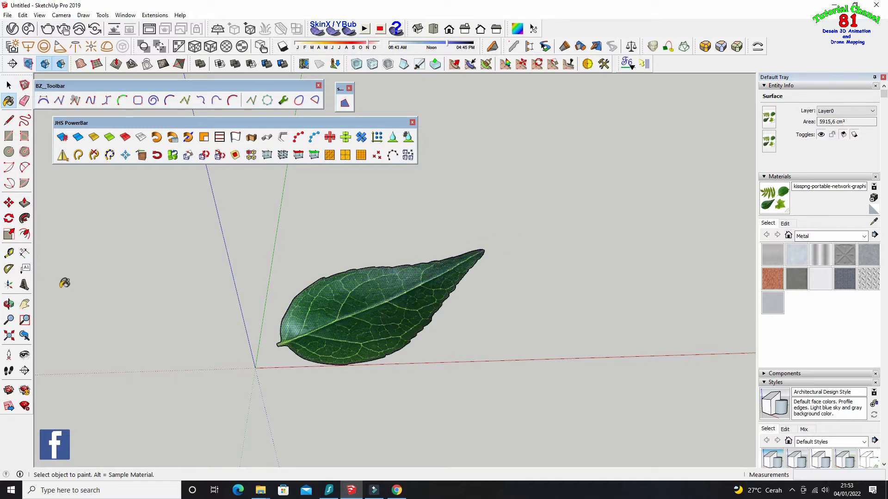
left_click(15, 307)
left_click_drag(165, 275, 433, 220)
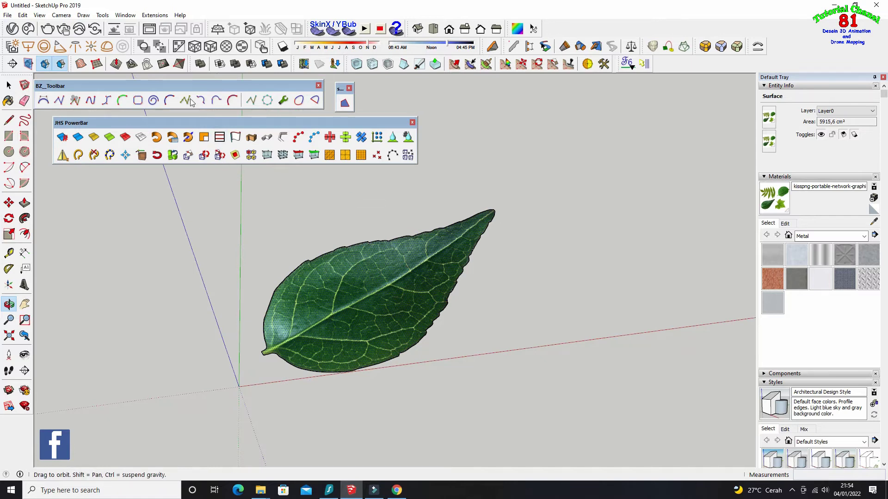
Enable View > Hidden Geometry to show the leaf's mesh lines
left_click(39, 15)
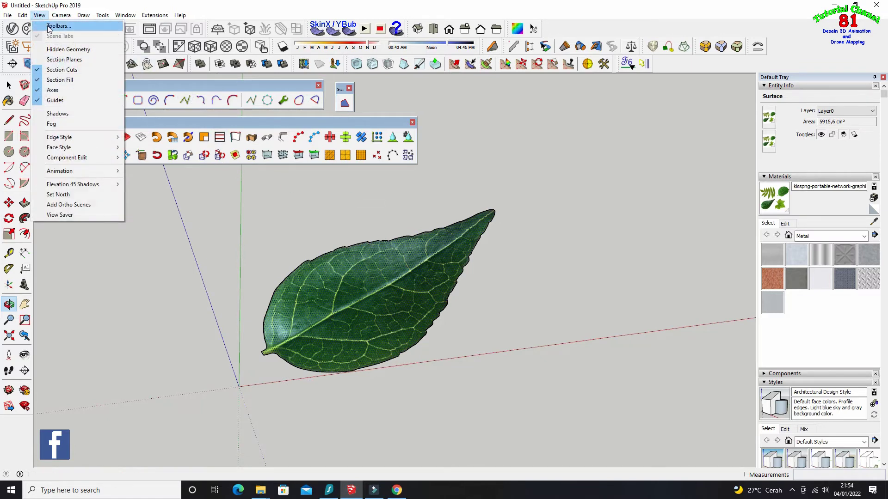
left_click(76, 50)
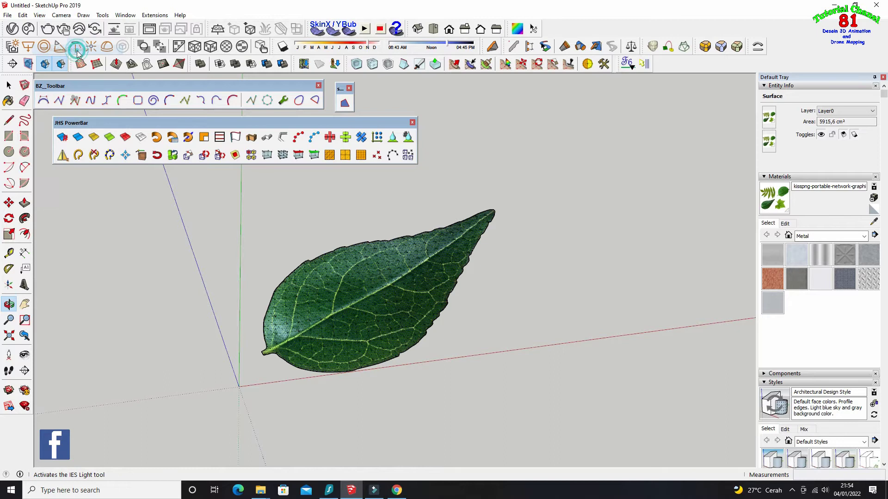
scroll(365, 245, "up", 3)
scroll(369, 242, "up", 3)
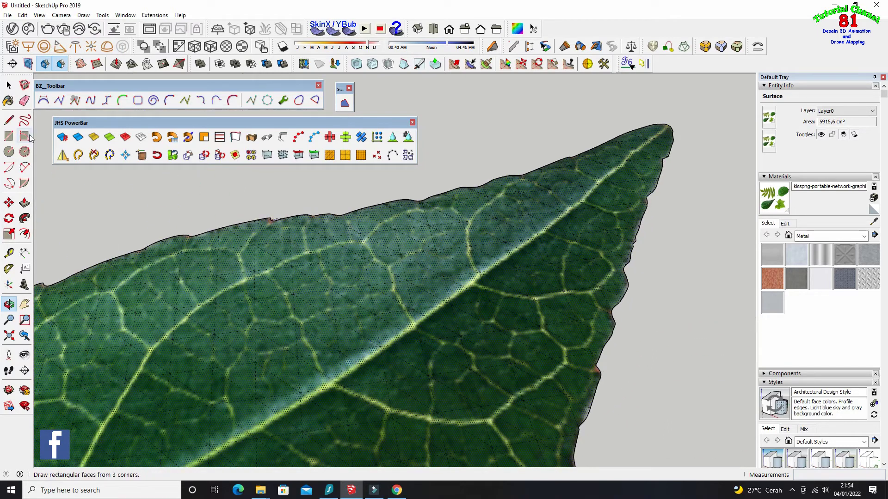
left_click(9, 85)
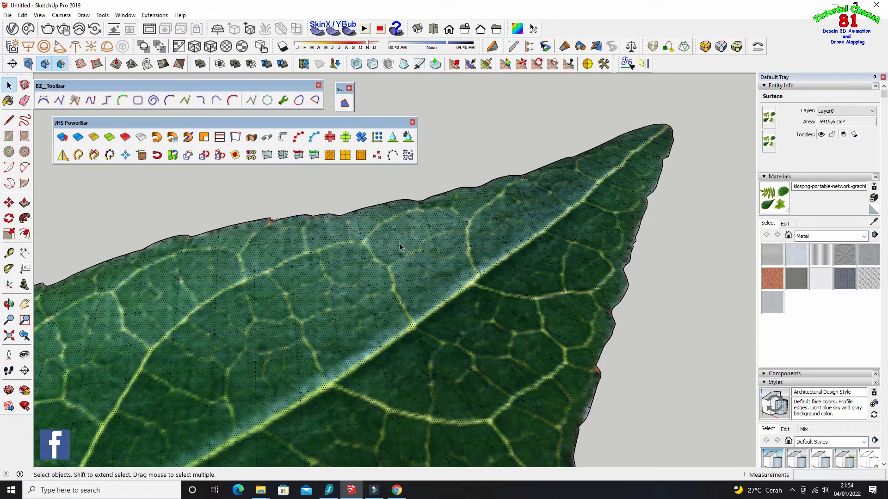
scroll(411, 277, "down", 5)
scroll(323, 324, "up", 3)
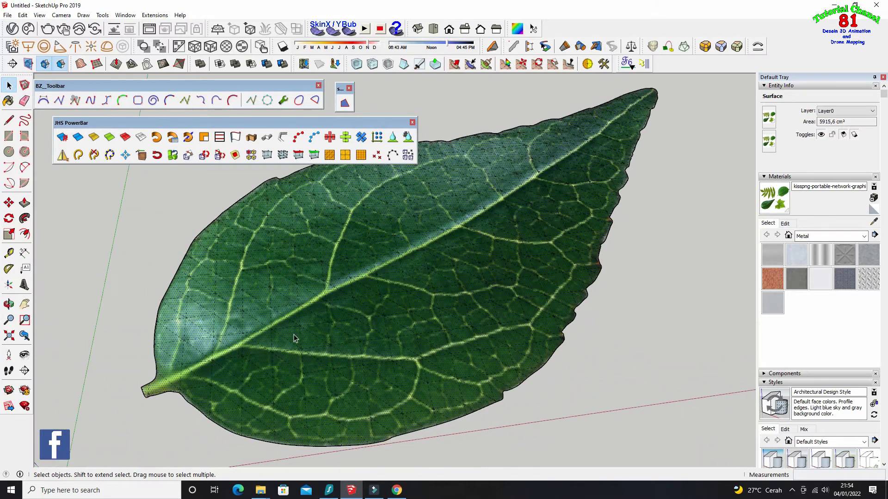
scroll(291, 361, "up", 4)
scroll(291, 360, "down", 4)
scroll(328, 344, "down", 1)
scroll(328, 344, "down", 1)
scroll(336, 291, "up", 1)
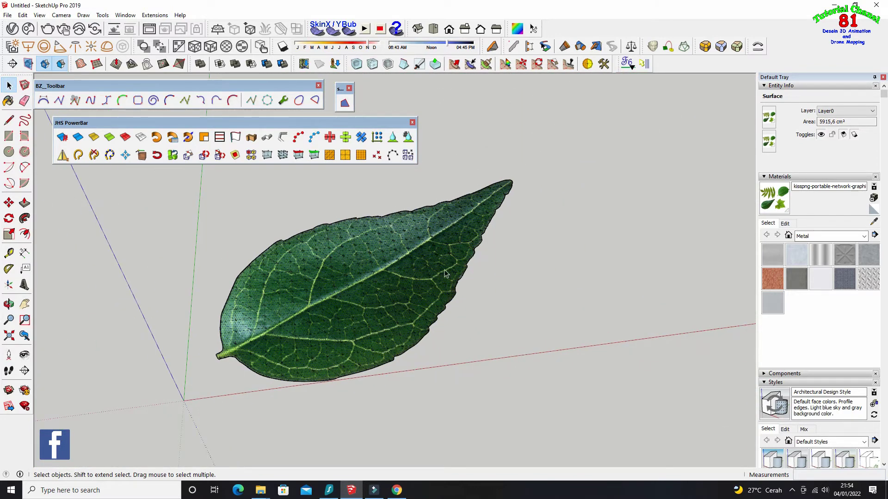
scroll(347, 288, "up", 1)
scroll(344, 289, "up", 1)
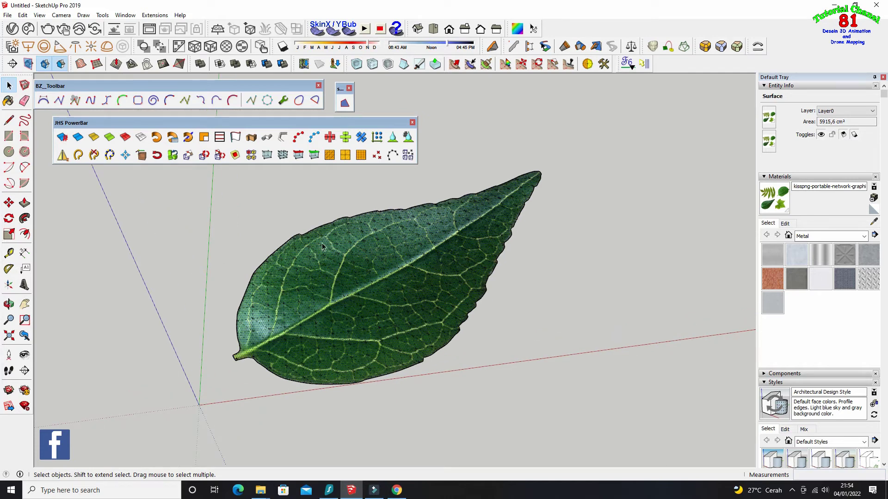
Turn on the Sandbox toolbar and drag it into the viewport as a floating toolbar
left_click(40, 15)
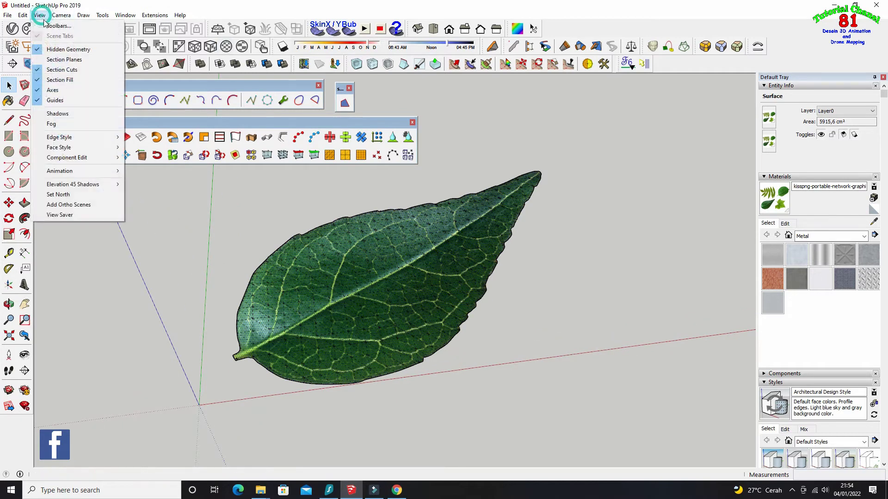
left_click(48, 26)
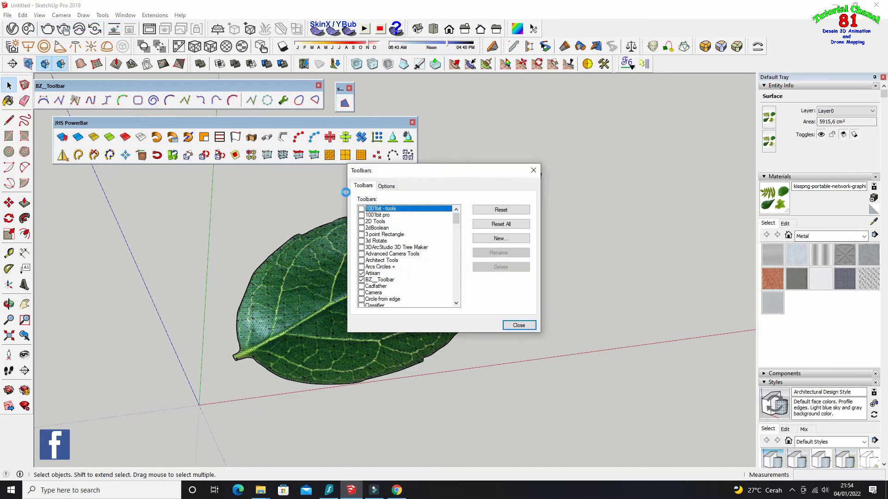
scroll(417, 232, "down", 5)
scroll(421, 241, "down", 3)
scroll(420, 241, "down", 2)
scroll(420, 241, "down", 3)
scroll(418, 242, "down", 2)
scroll(419, 242, "down", 1)
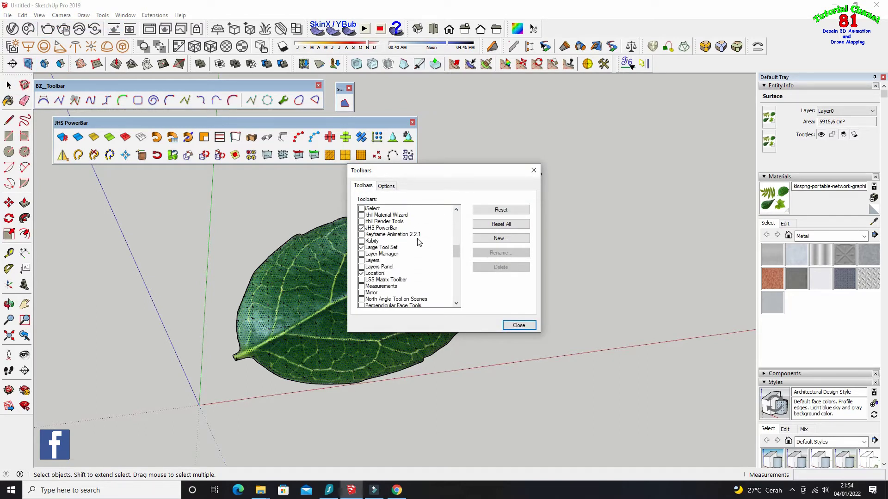
scroll(418, 242, "down", 2)
scroll(419, 242, "down", 1)
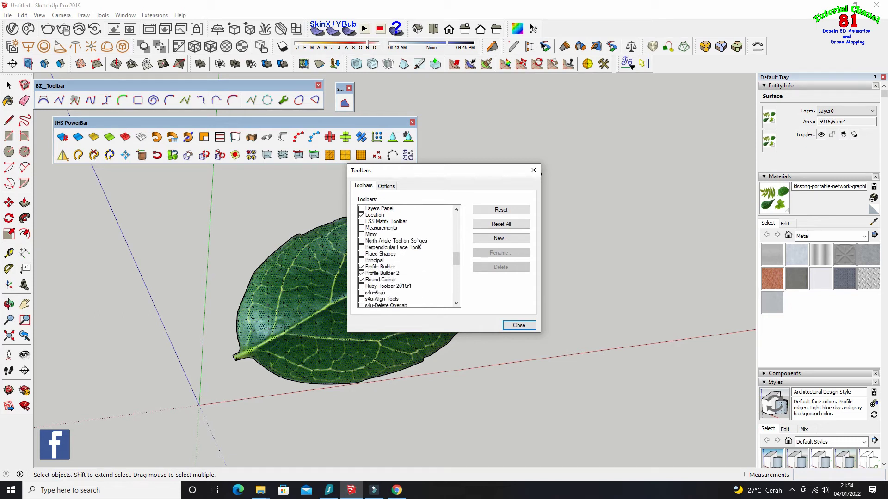
scroll(418, 242, "down", 2)
scroll(419, 243, "down", 2)
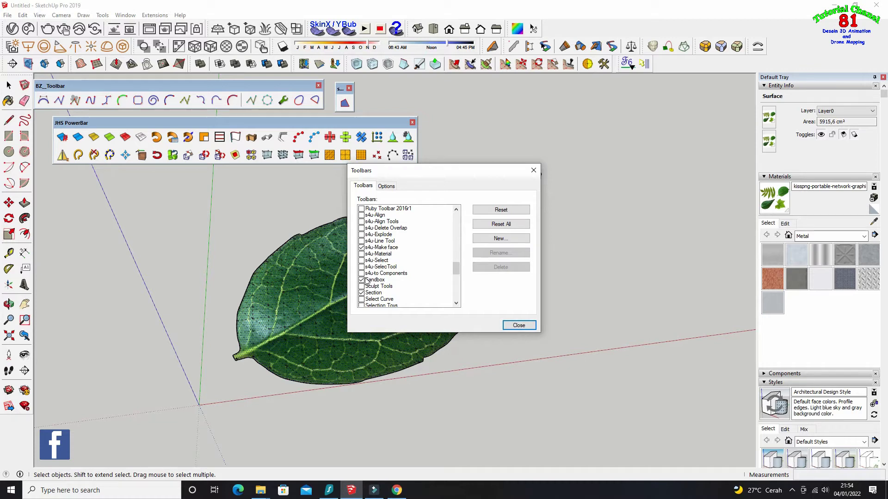
left_click(518, 326)
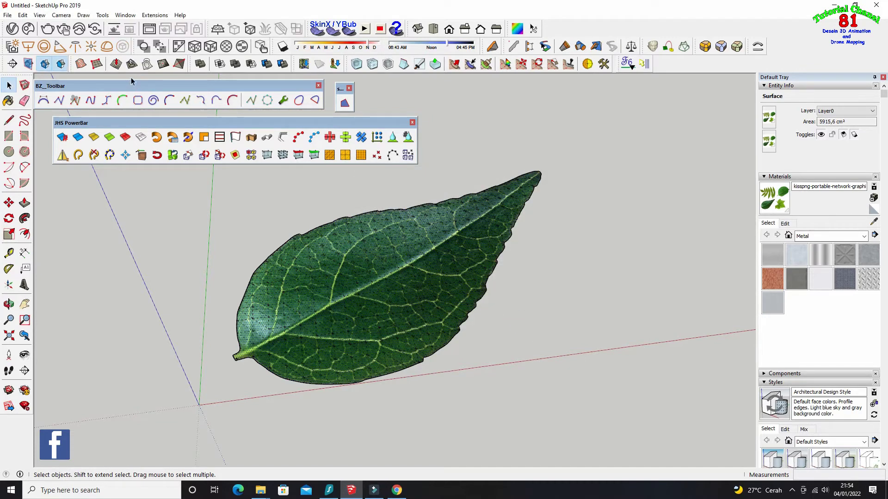
left_click_drag(74, 63, 266, 96)
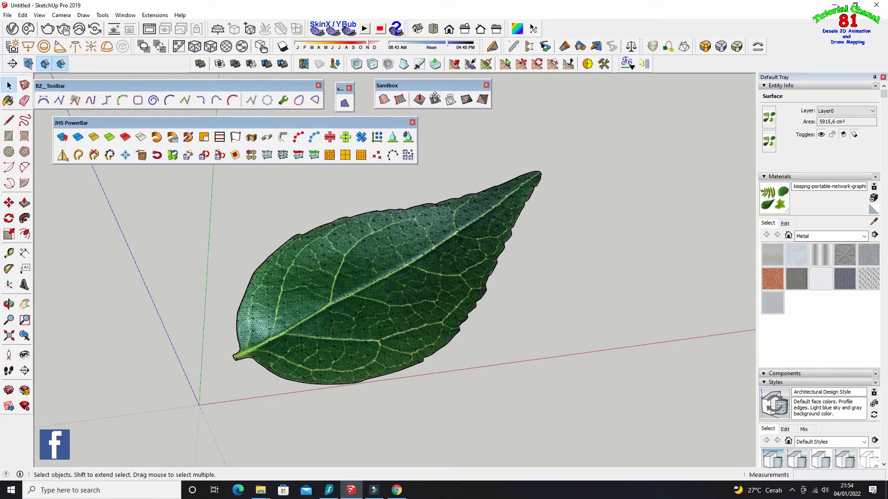
Reposition the Sandbox toolbar, close the JHS PowerBar and clear the selection
left_click_drag(329, 109, 454, 99)
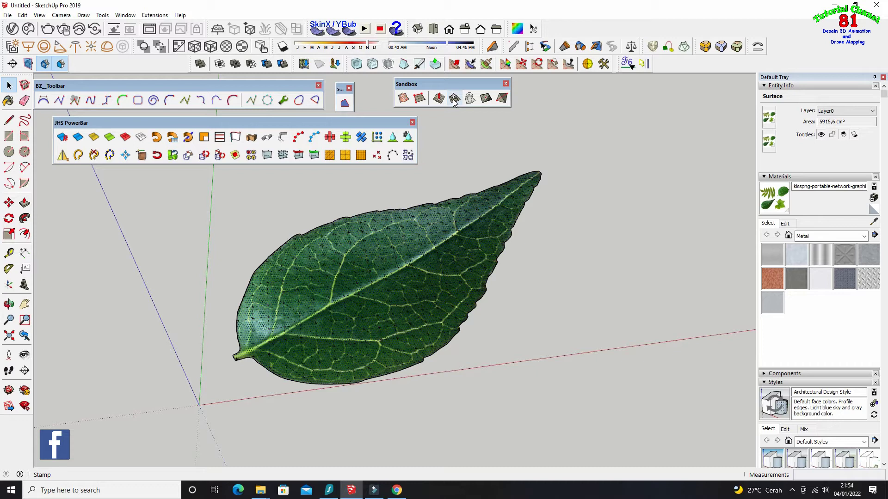
left_click(413, 123)
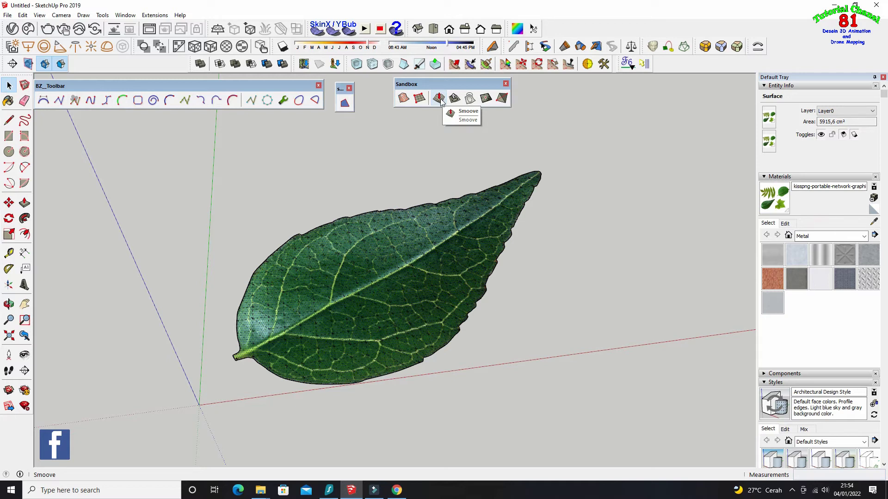
left_click(439, 98)
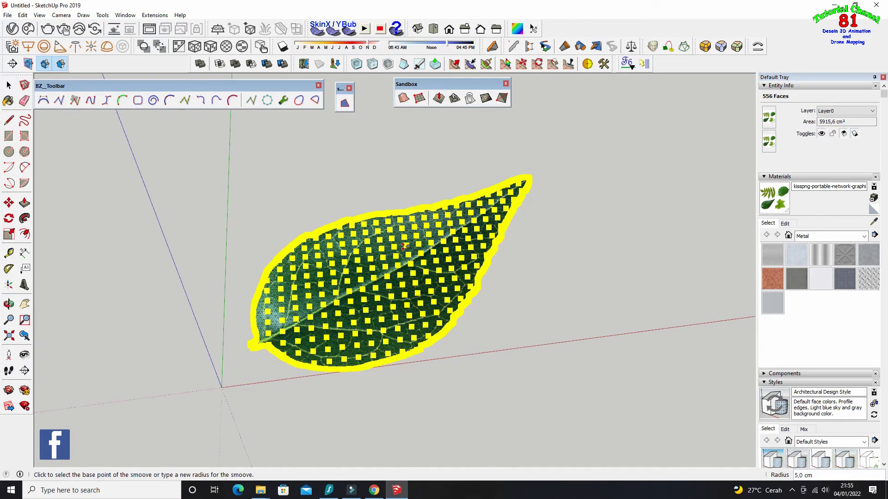
left_click(9, 85)
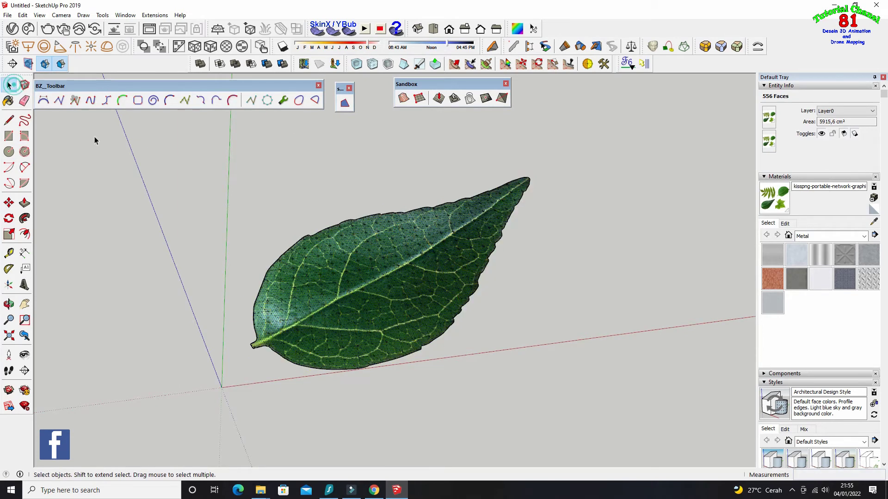
left_click(168, 168)
scroll(366, 231, "down", 3)
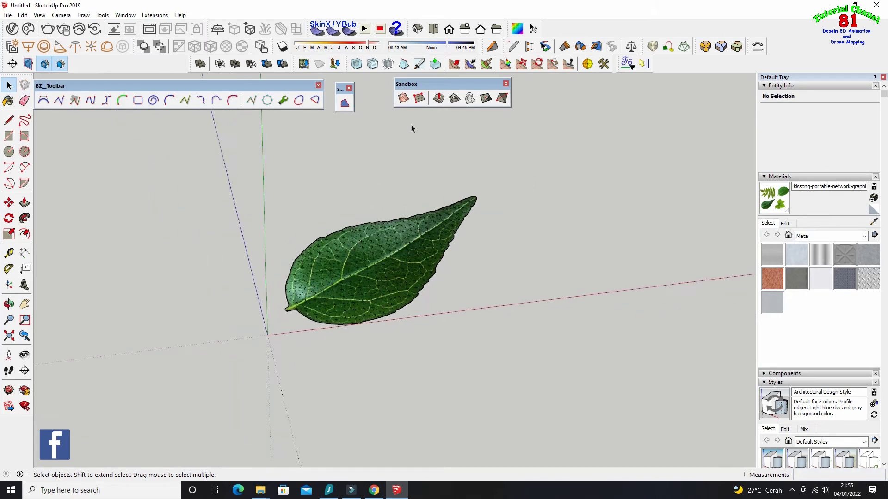
Set the Smoove tool's radius to 100 cm
left_click(439, 99)
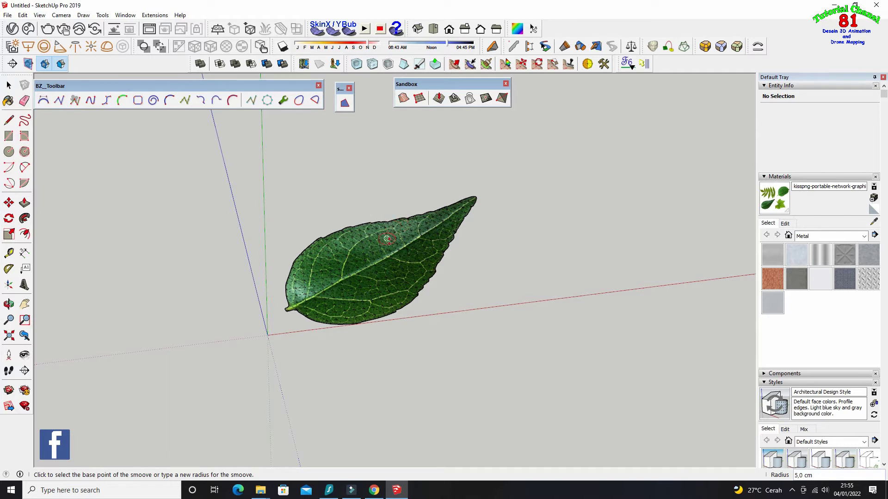
left_click(440, 99)
type("25")
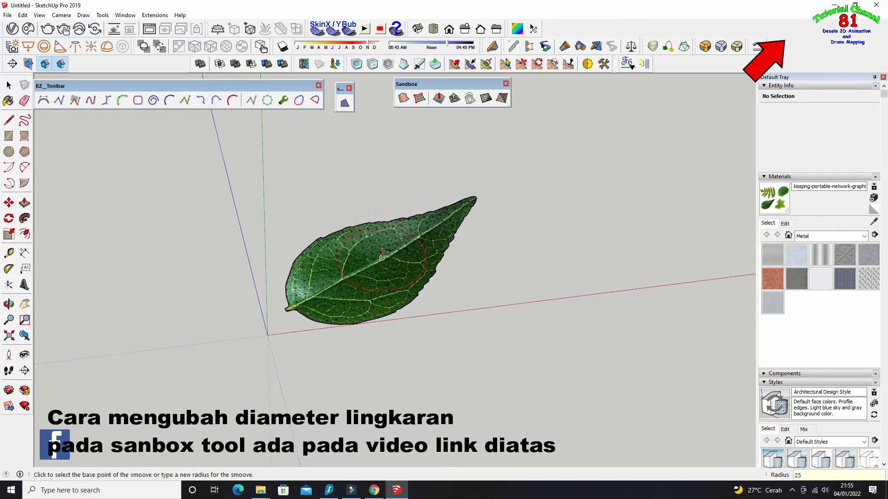
type("100")
key("Return")
left_click(440, 100)
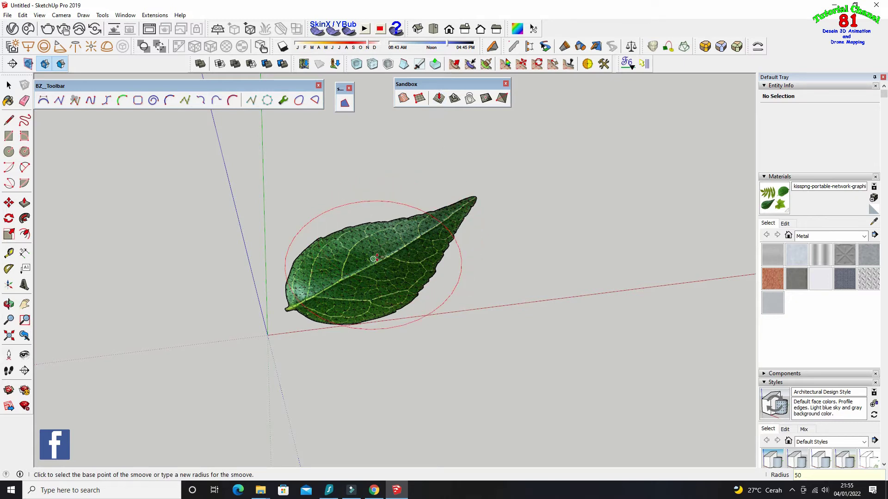
Smoove the leaf's middle, tip and stem end to curve it out of plane
left_click(375, 257)
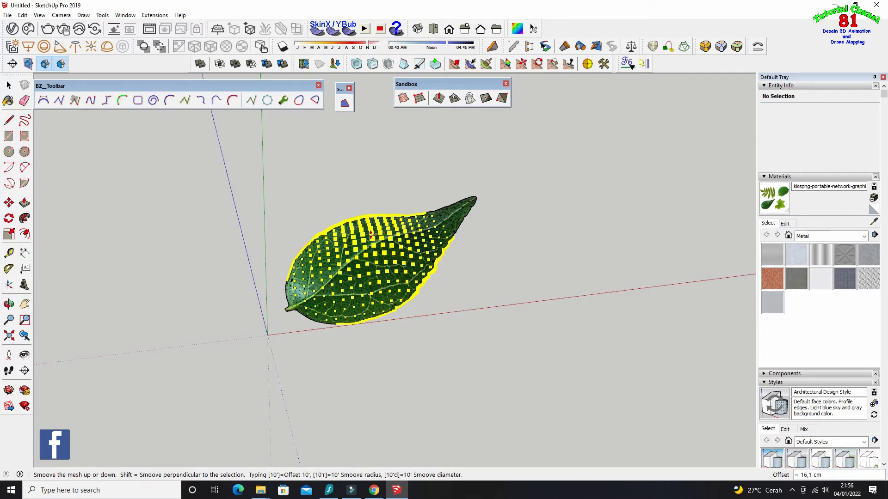
left_click(370, 234)
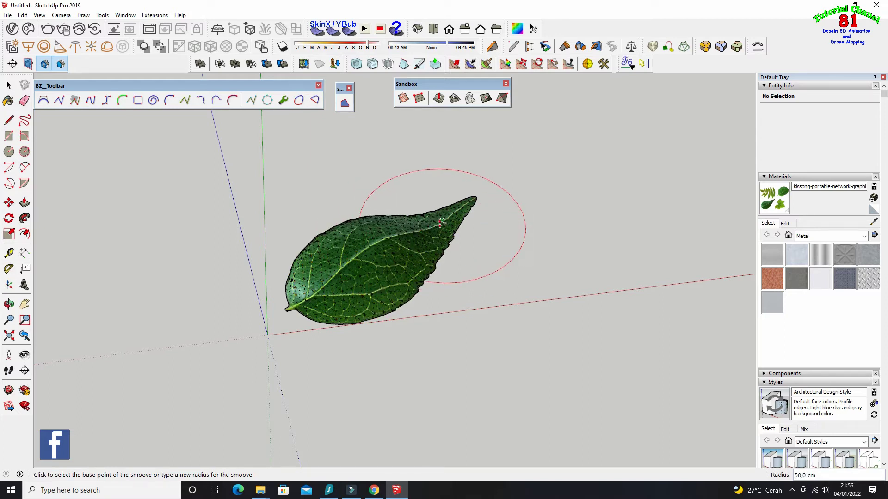
left_click(441, 222)
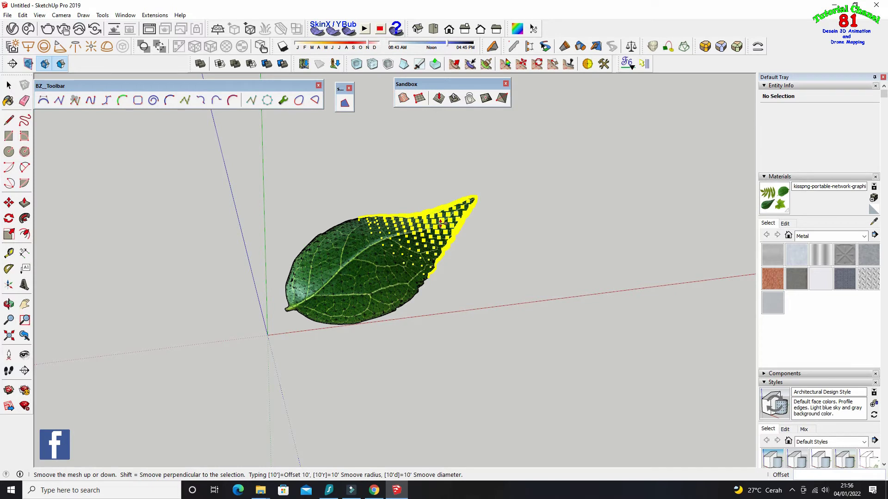
left_click(441, 226)
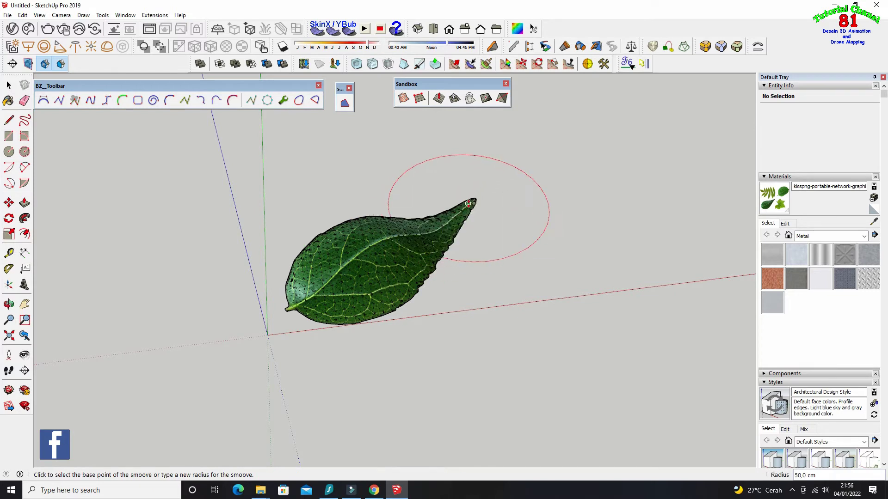
left_click(468, 203)
left_click(469, 196)
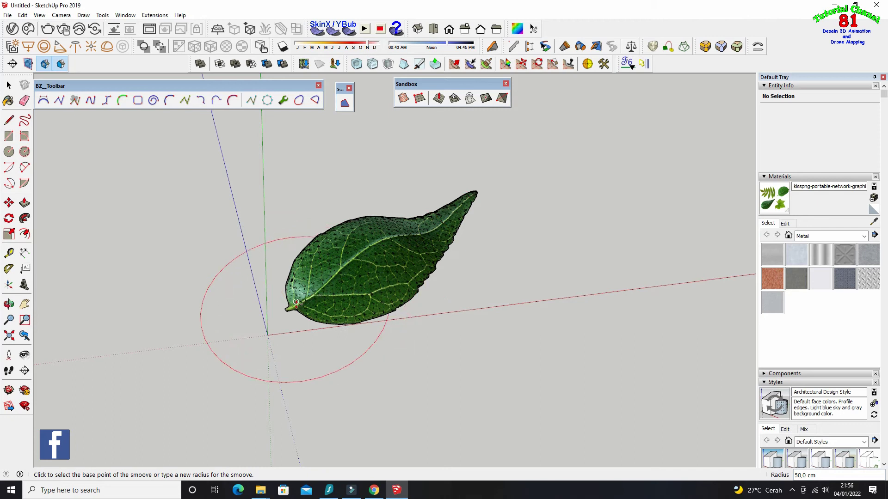
left_click(286, 309)
left_click(287, 312)
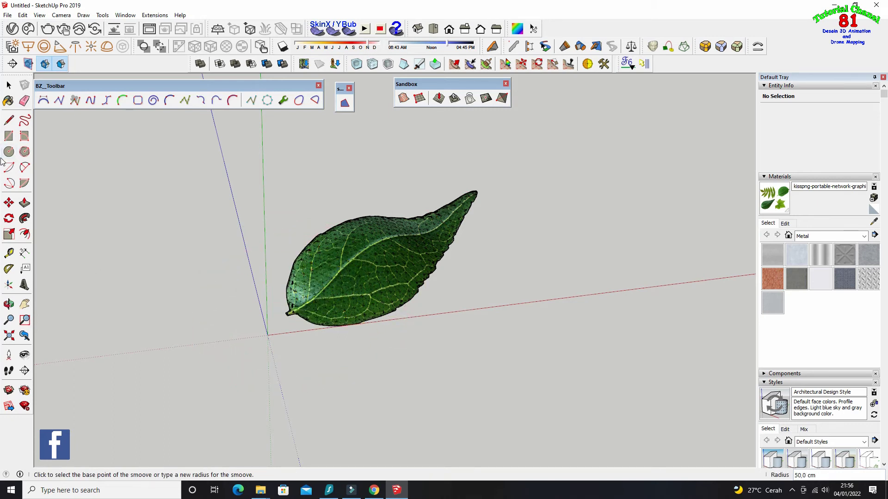
Hide the leaf's hidden geometry and orbit to a new viewing angle
left_click(39, 15)
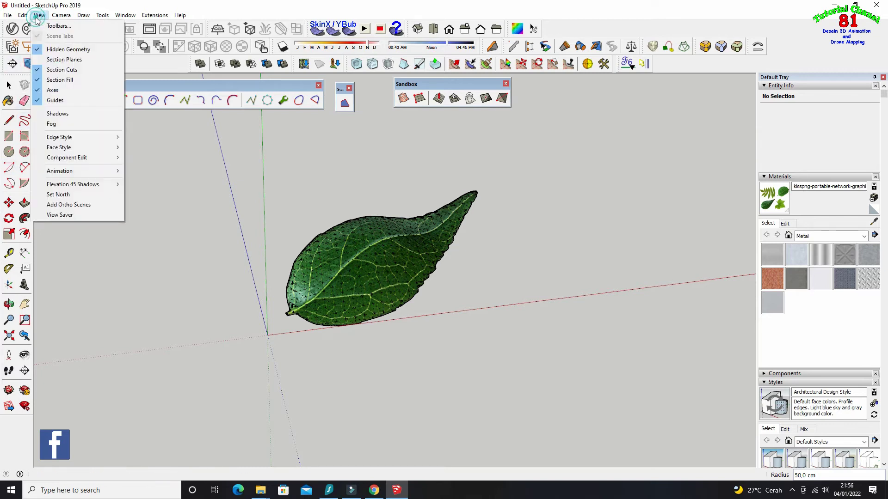
left_click(52, 51)
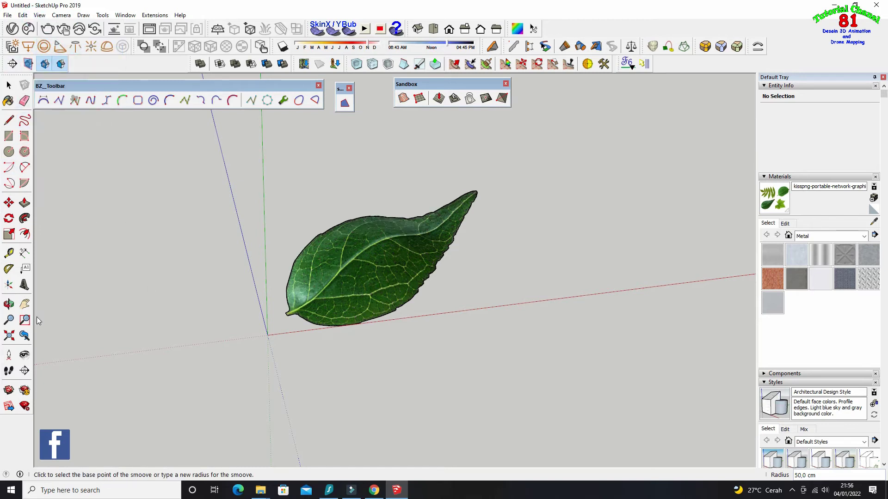
left_click(8, 304)
mouse_move(217, 244)
left_mouse_down()
mouse_move(268, 237)
mouse_move(258, 267)
mouse_move(364, 227)
mouse_move(413, 188)
mouse_move(335, 237)
mouse_move(426, 288)
mouse_move(422, 315)
mouse_move(379, 262)
mouse_move(408, 377)
mouse_move(392, 376)
mouse_move(365, 418)
mouse_move(279, 368)
mouse_move(303, 321)
mouse_move(456, 312)
mouse_move(473, 389)
mouse_move(359, 277)
mouse_move(353, 222)
mouse_move(423, 271)
mouse_move(363, 311)
mouse_move(353, 298)
mouse_move(391, 282)
left_mouse_up()
Zoom in close on the notch along the leaf's lower edge
scroll(391, 297, "up", 2)
scroll(391, 297, "up", 3)
scroll(391, 297, "up", 3)
scroll(391, 298, "up", 2)
scroll(305, 320, "down", 3)
scroll(305, 324, "down", 3)
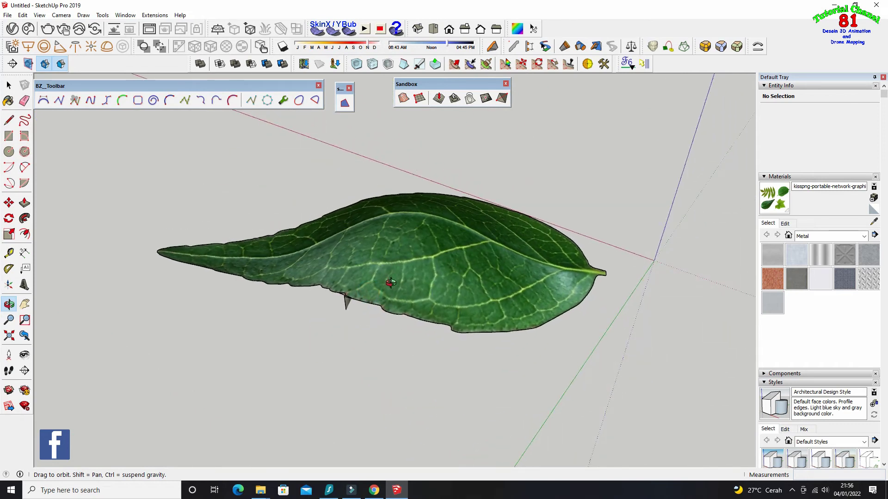
scroll(370, 292, "up", 2)
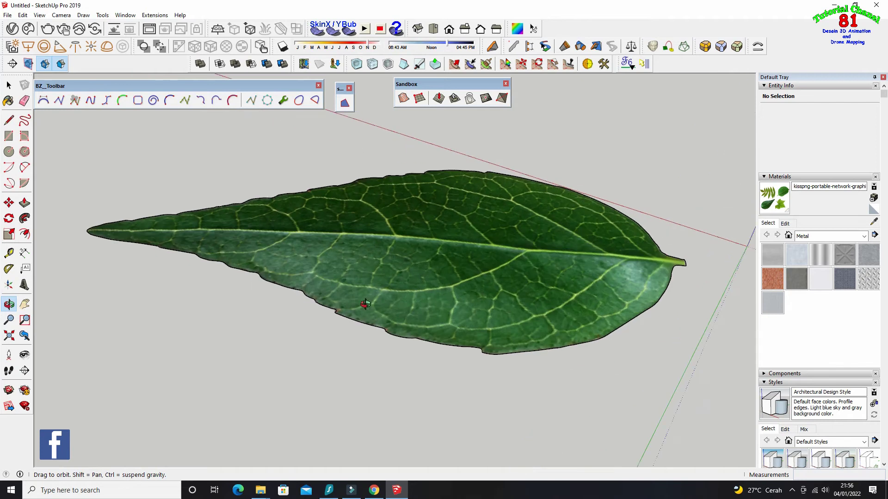
scroll(333, 311, "up", 4)
scroll(317, 318, "up", 3)
scroll(318, 320, "up", 3)
mouse_move(317, 320)
left_mouse_down()
mouse_move(311, 341)
mouse_move(350, 262)
mouse_move(356, 309)
left_mouse_up()
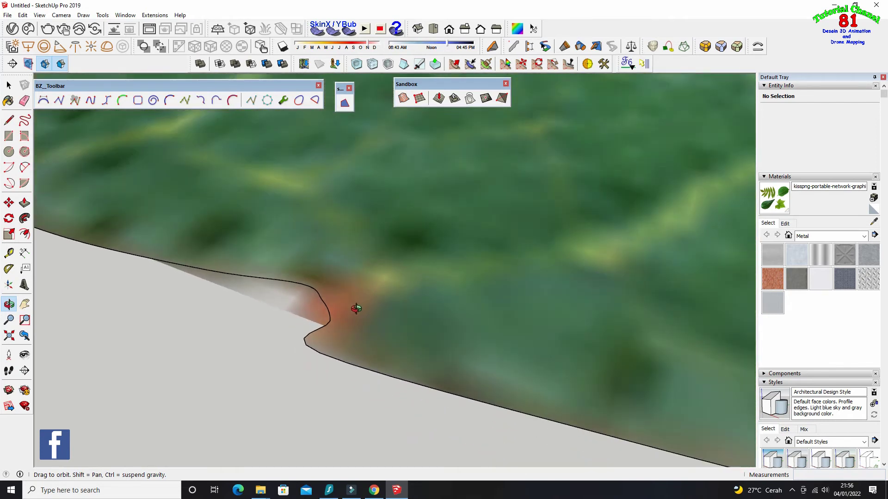
Show hidden geometry again and erase the stray edge at the lower-edge notch
left_click(39, 15)
left_click(55, 51)
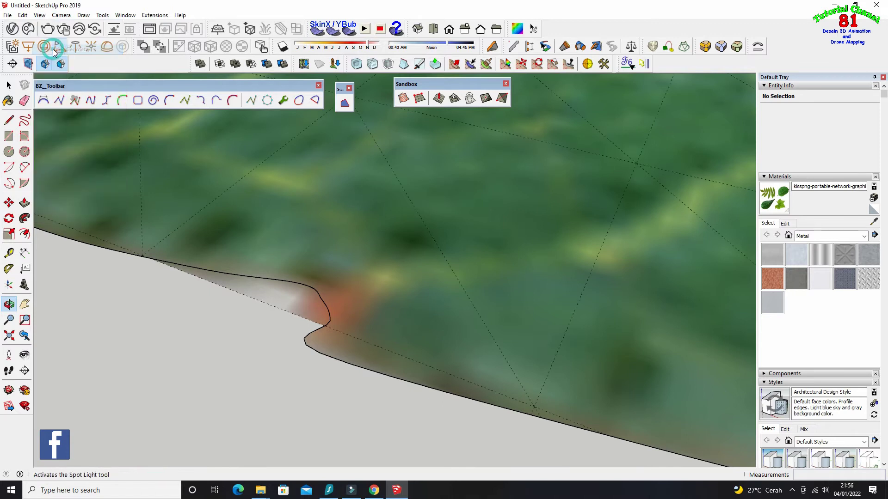
left_click(26, 101)
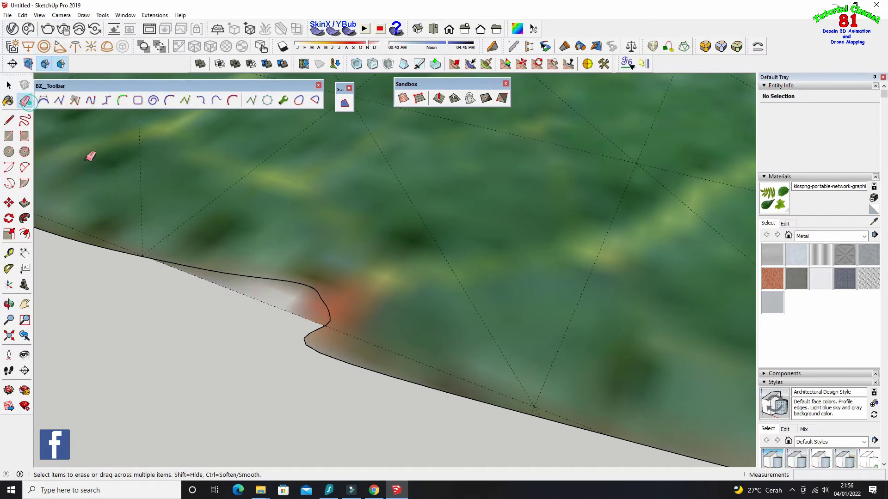
scroll(268, 296, "down", 2)
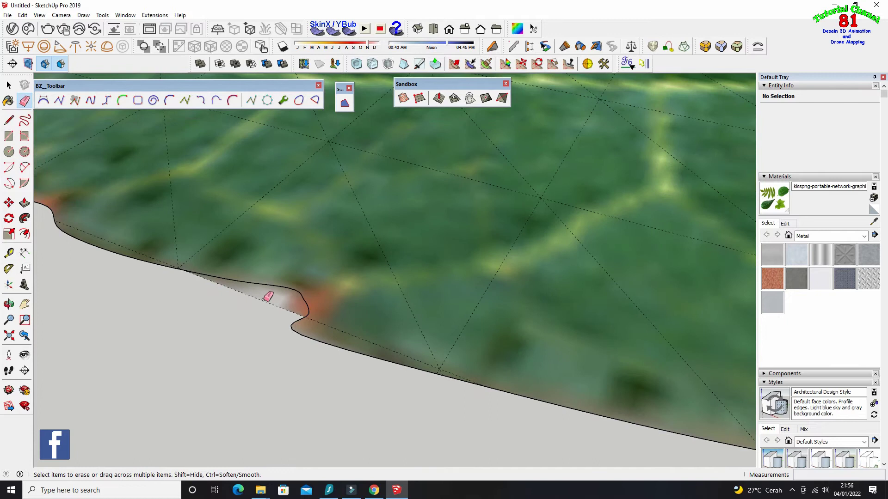
left_click(266, 298)
Zoom around the repaired notch, then zoom back out to view the whole leaf
scroll(267, 301, "down", 1)
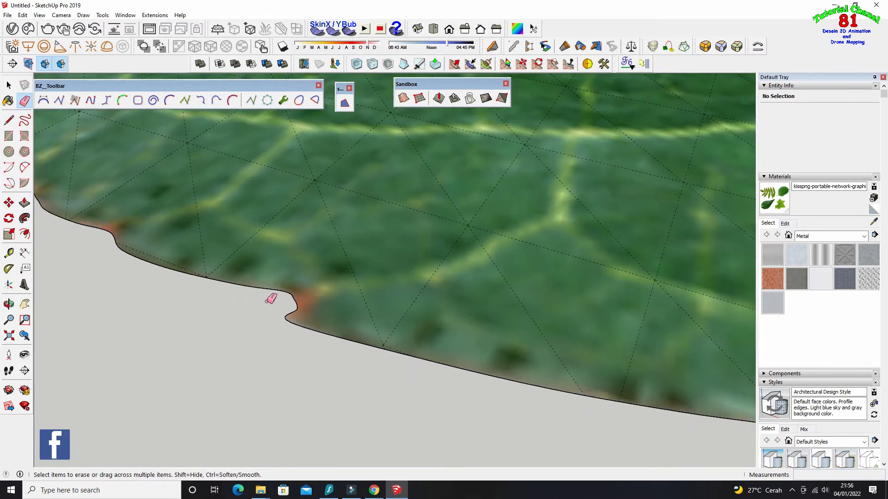
scroll(258, 282, "down", 1)
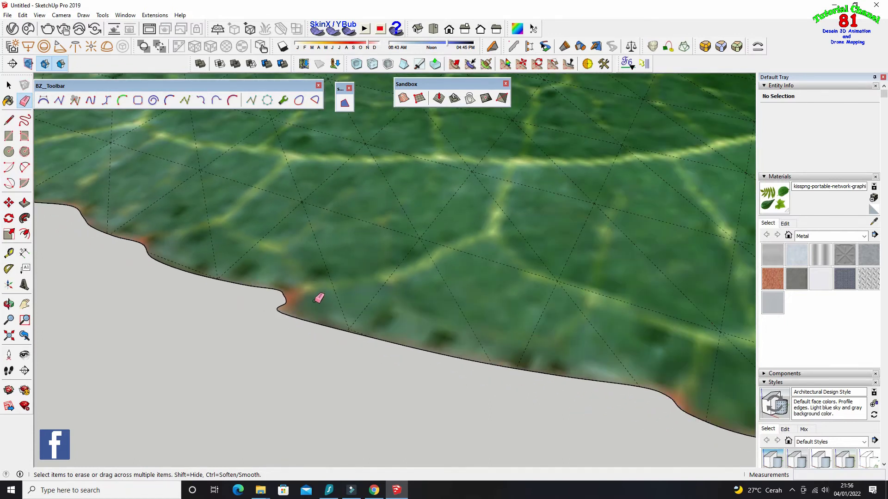
scroll(244, 267, "up", 1)
scroll(243, 266, "up", 1)
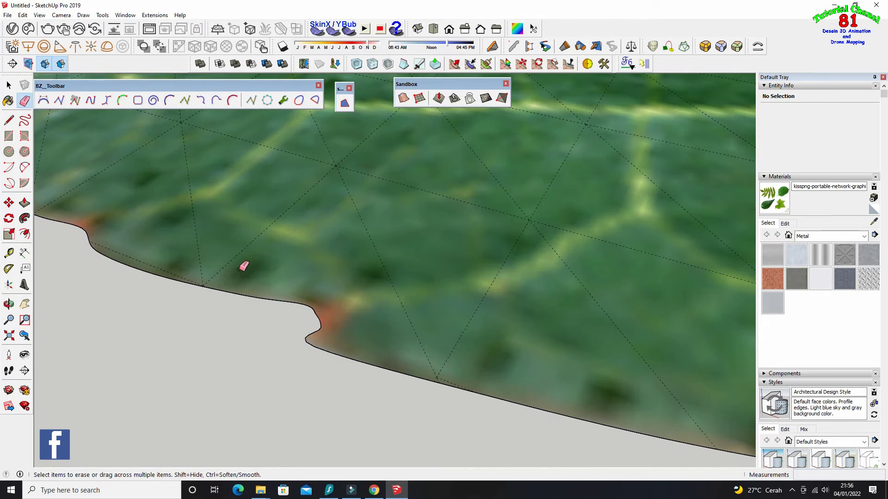
scroll(363, 325, "down", 1)
scroll(228, 288, "up", 1)
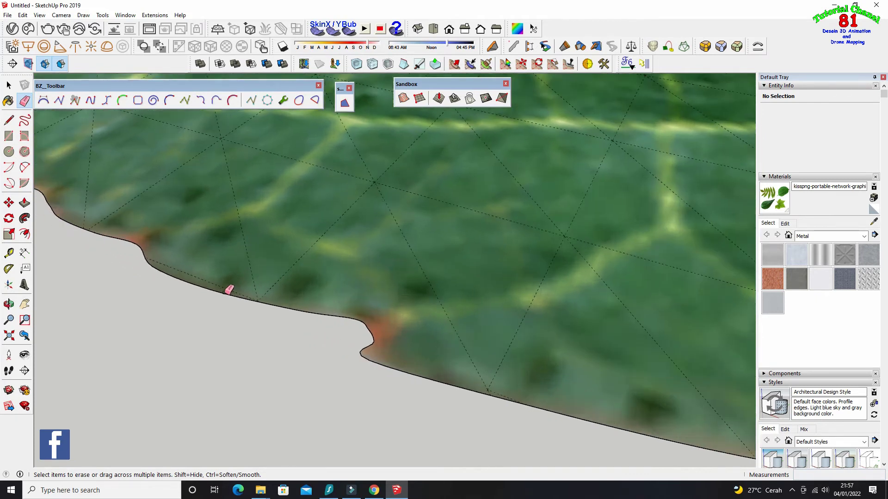
scroll(190, 279, "up", 1)
scroll(191, 275, "down", 2)
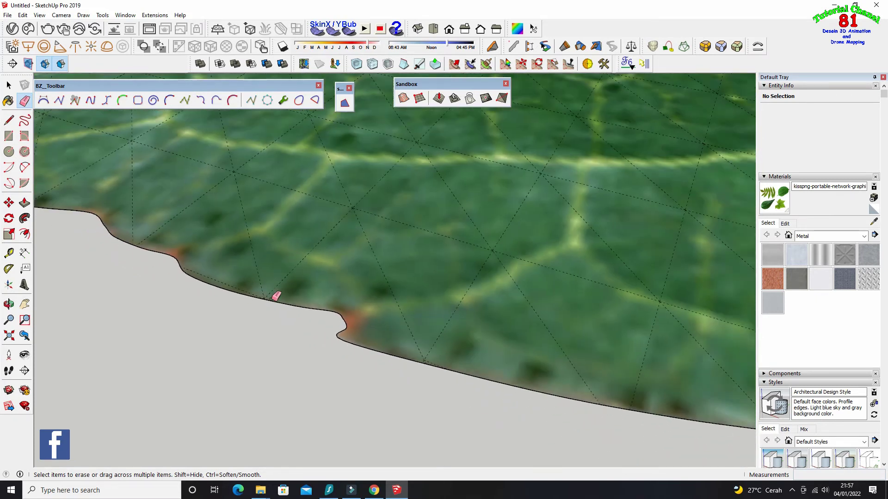
left_click(9, 305)
scroll(307, 363, "down", 1)
scroll(251, 307, "down", 2)
scroll(270, 333, "down", 2)
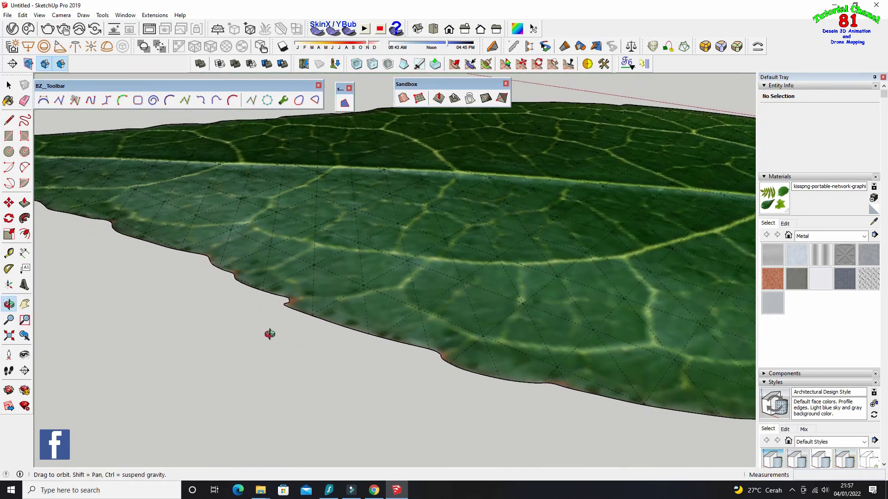
scroll(263, 306, "down", 2)
scroll(263, 307, "down", 2)
scroll(291, 289, "down", 1)
scroll(416, 267, "down", 1)
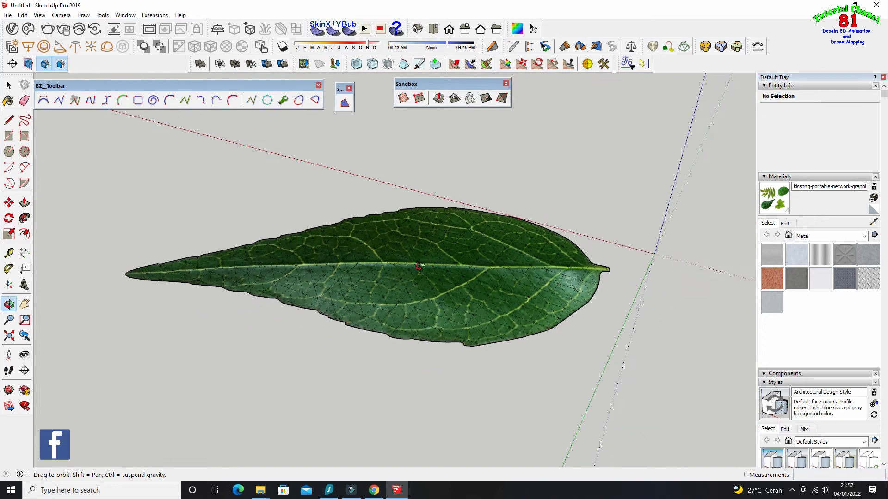
scroll(382, 287, "down", 1)
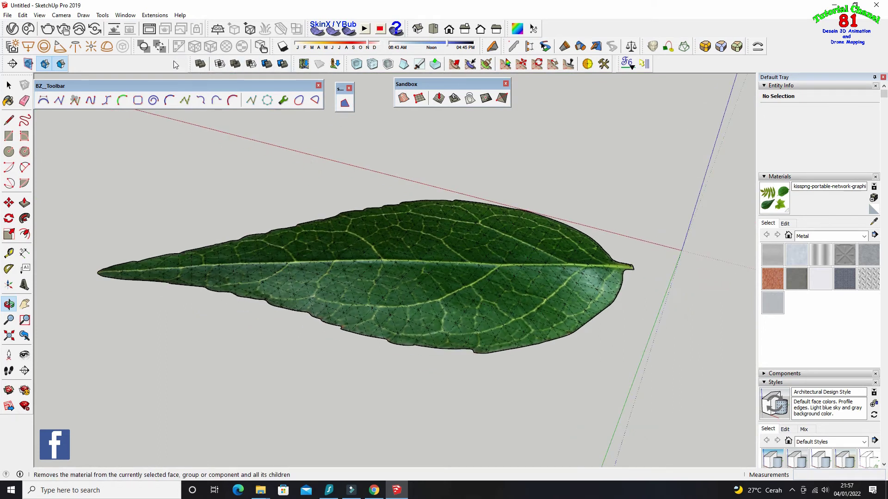
Raise the leaf's upper edge with a 50 cm Smoove, then check it from a low angle
left_click(438, 98)
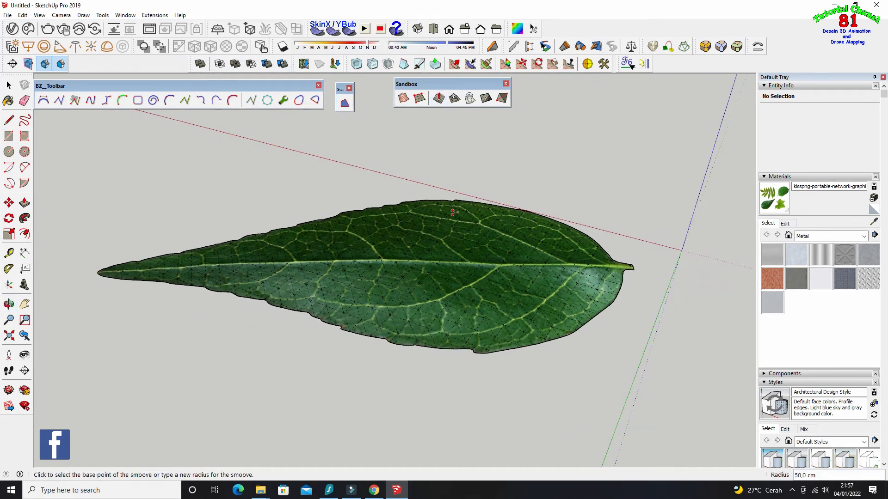
left_click(404, 254)
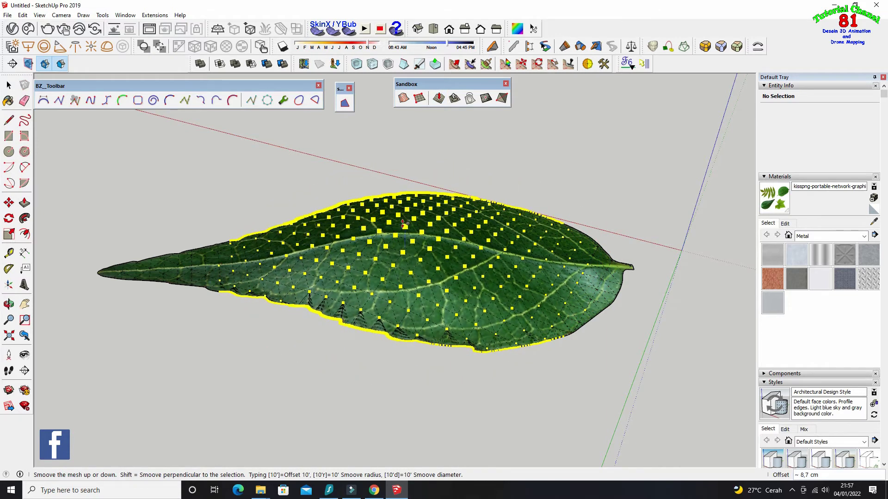
left_click(403, 219)
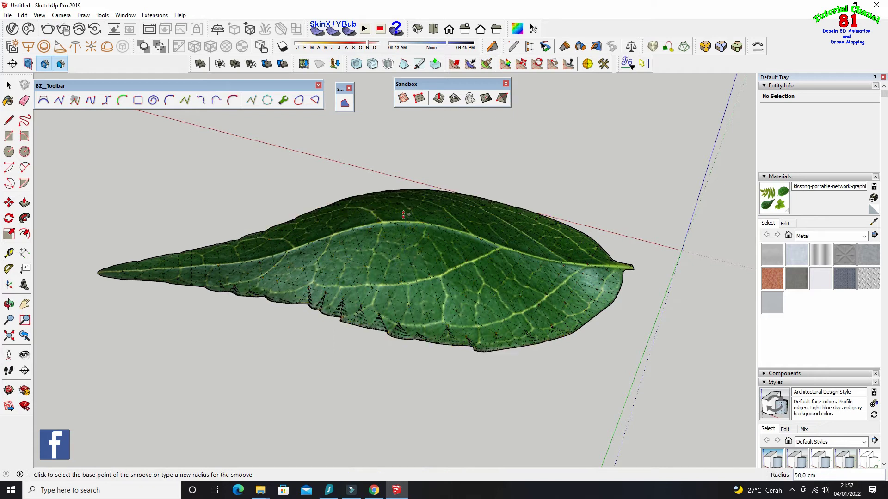
left_click(9, 304)
mouse_move(193, 296)
left_mouse_down()
mouse_move(280, 177)
mouse_move(402, 339)
left_mouse_up()
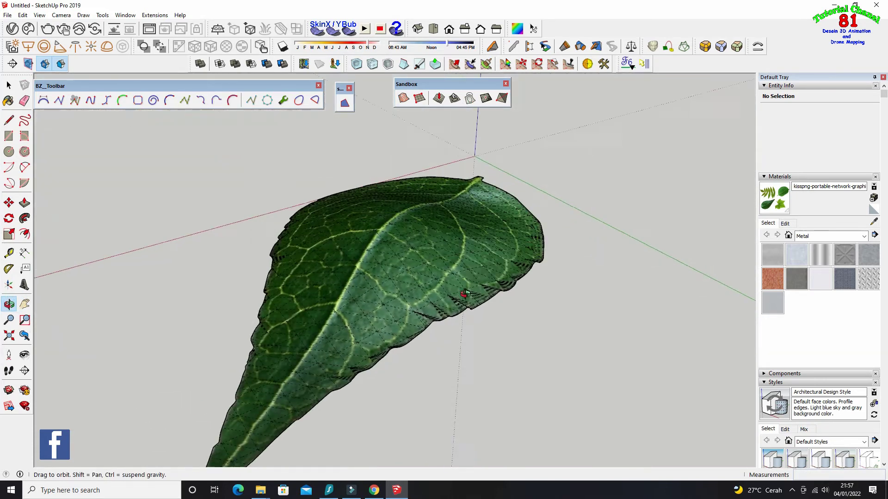
scroll(445, 331, "up", 5)
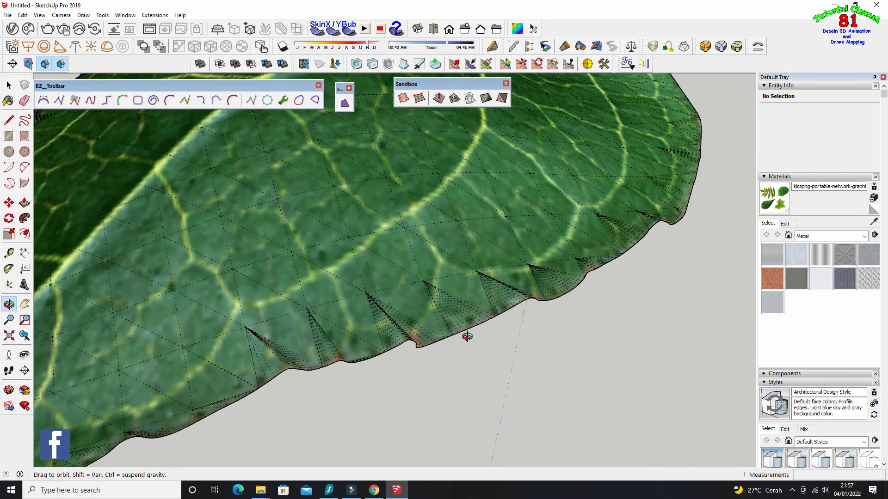
scroll(467, 336, "down", 3)
scroll(477, 258, "down", 2)
scroll(464, 240, "down", 2)
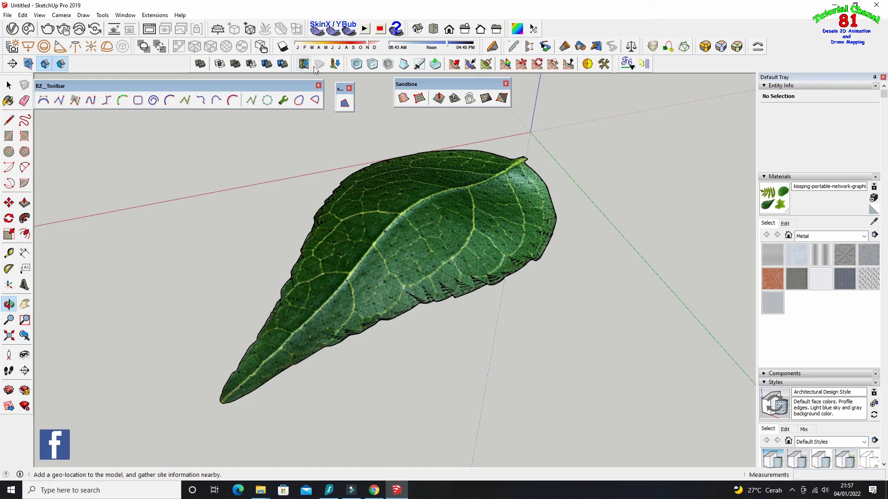
Smoove the leaf's midrib and bend its tip upward
left_click(442, 98)
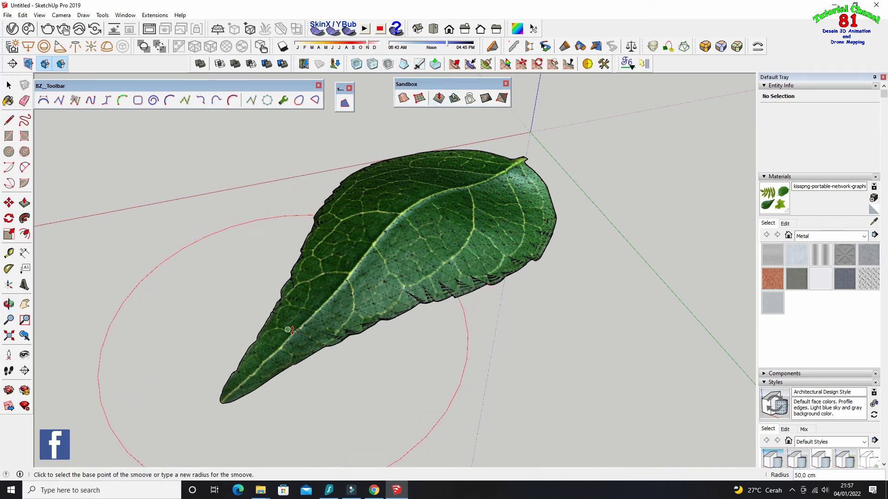
scroll(296, 332, "up", 2)
scroll(294, 331, "up", 3)
left_click(294, 331)
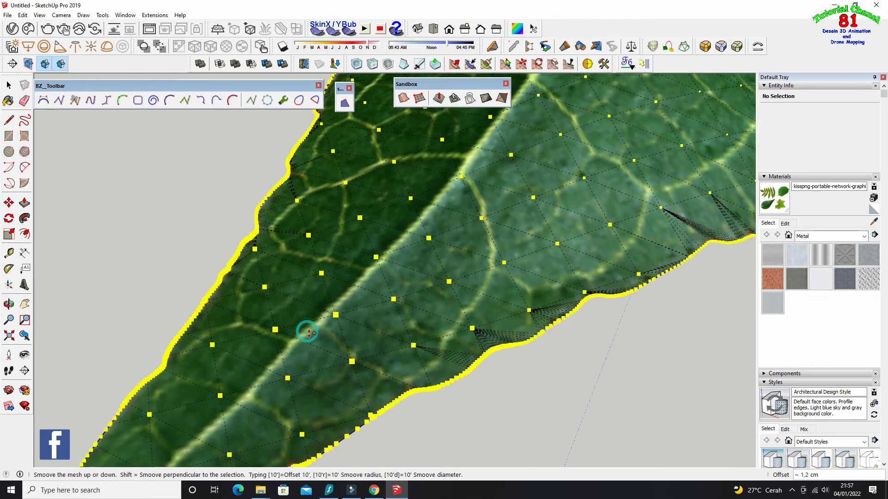
left_click(318, 359)
scroll(318, 359, "down", 2)
scroll(286, 356, "down", 3)
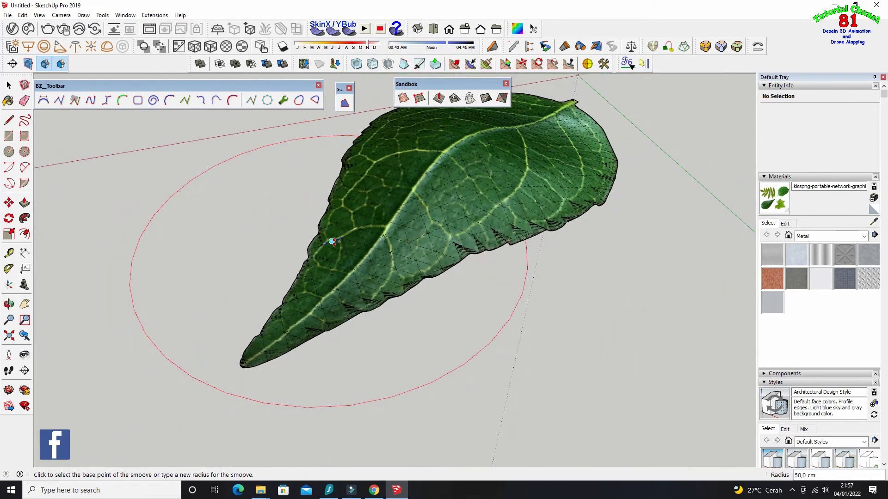
left_click(244, 355)
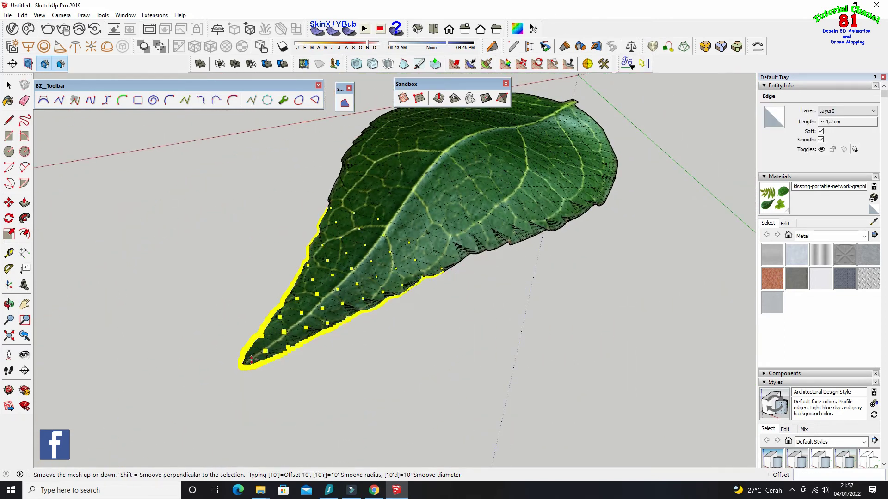
left_click(244, 356)
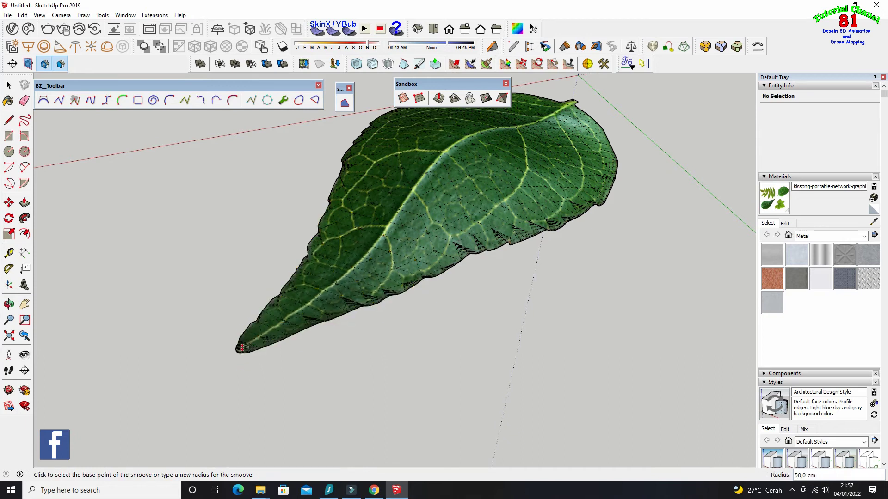
Deform the leaf's end with another Smoove pass and orbit to check the overall curve
scroll(370, 268, "down", 3)
scroll(425, 211, "up", 3)
scroll(424, 211, "up", 3)
left_click(454, 202)
left_click(454, 202)
scroll(456, 204, "down", 2)
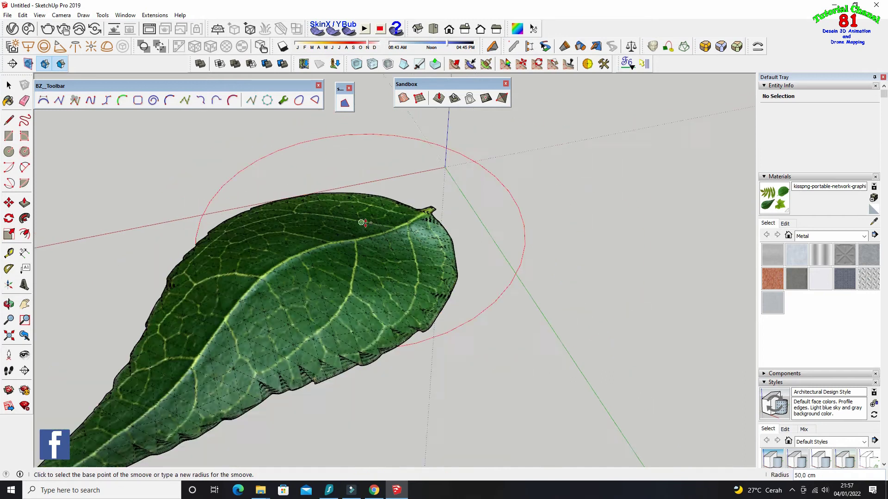
scroll(455, 203, "down", 1)
left_click(15, 303)
mouse_move(221, 323)
left_mouse_down()
mouse_move(279, 347)
mouse_move(370, 248)
mouse_move(167, 277)
mouse_move(339, 240)
mouse_move(412, 264)
mouse_move(259, 242)
mouse_move(291, 225)
left_mouse_up()
mouse_move(442, 261)
left_mouse_down()
mouse_move(370, 250)
mouse_move(300, 222)
left_mouse_up()
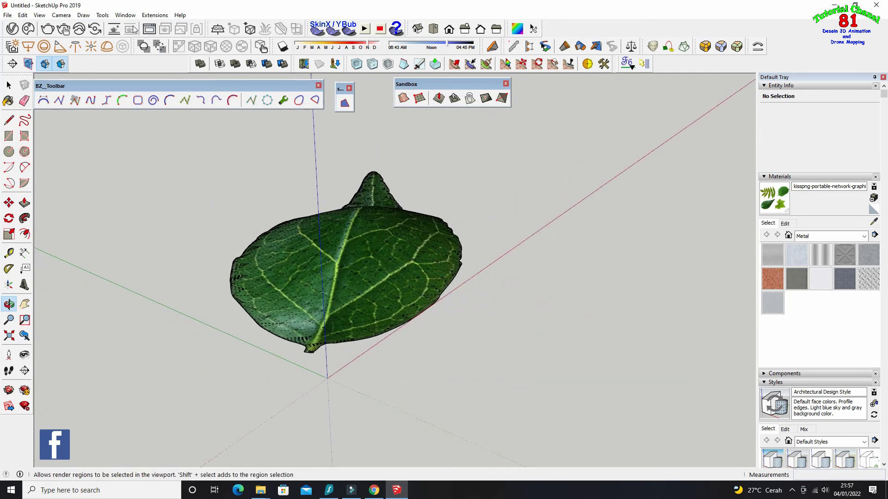
Close the BZ_Toolbar and Sandbox floating toolbars and orbit to a tilted top view of the leaf
left_click(316, 84)
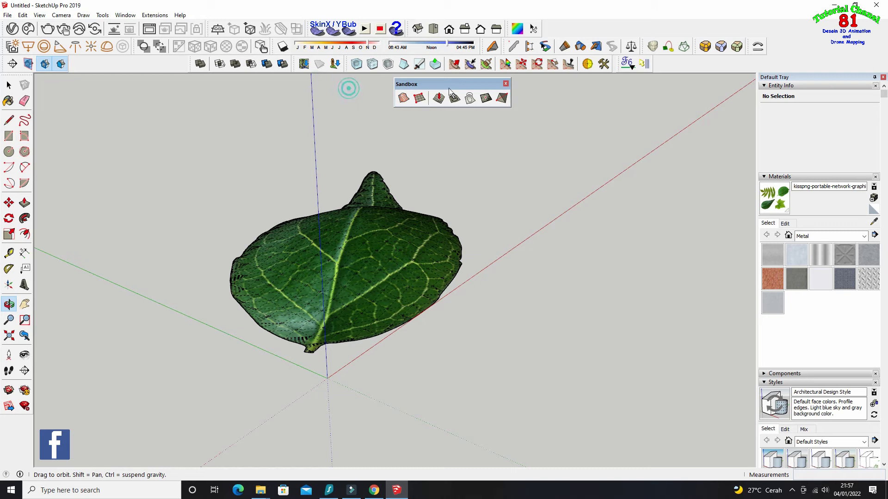
left_click(506, 84)
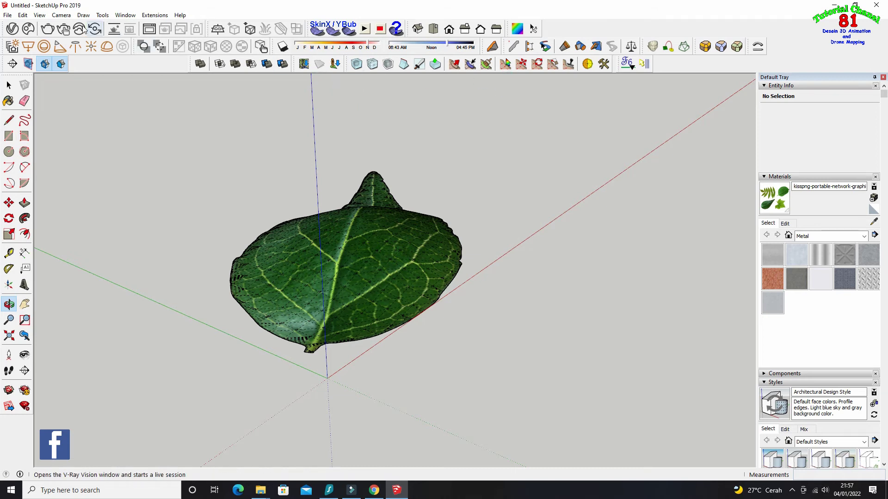
left_click(40, 15)
left_click_drag(387, 257, 366, 153)
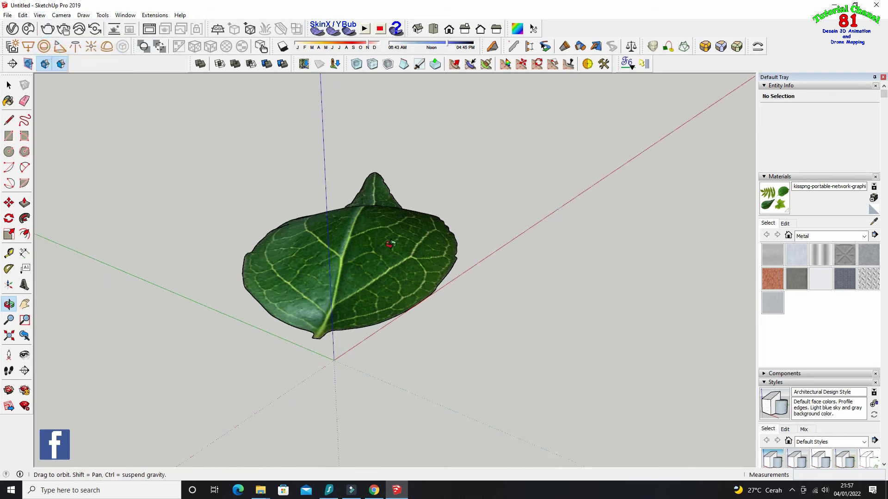
mouse_move(399, 236)
left_mouse_down()
mouse_move(410, 138)
mouse_move(317, 327)
mouse_move(337, 218)
mouse_move(367, 212)
mouse_move(92, 98)
left_mouse_up()
left_click(10, 85)
Window-select the whole leaf and make it a single group
left_click_drag(119, 134, 522, 367)
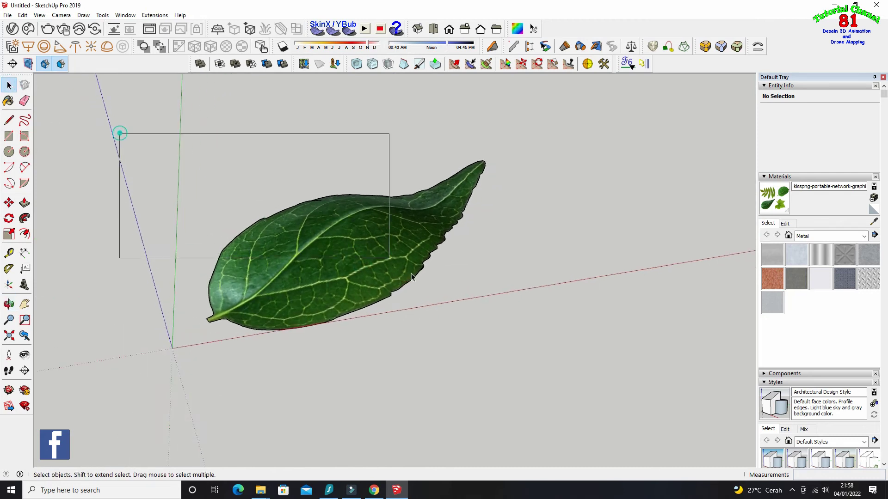
right_click(370, 274)
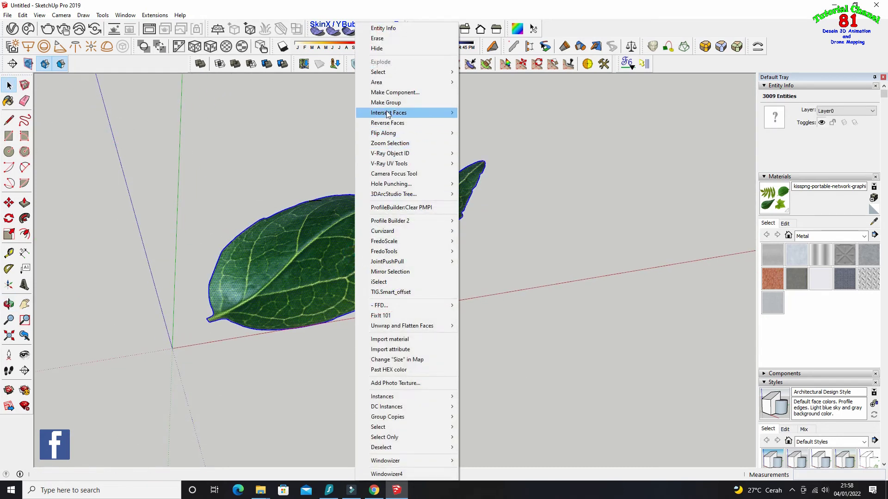
left_click(393, 112)
Tilt the leaf group up about 20° around its stem, then view it from the front
left_click(9, 218)
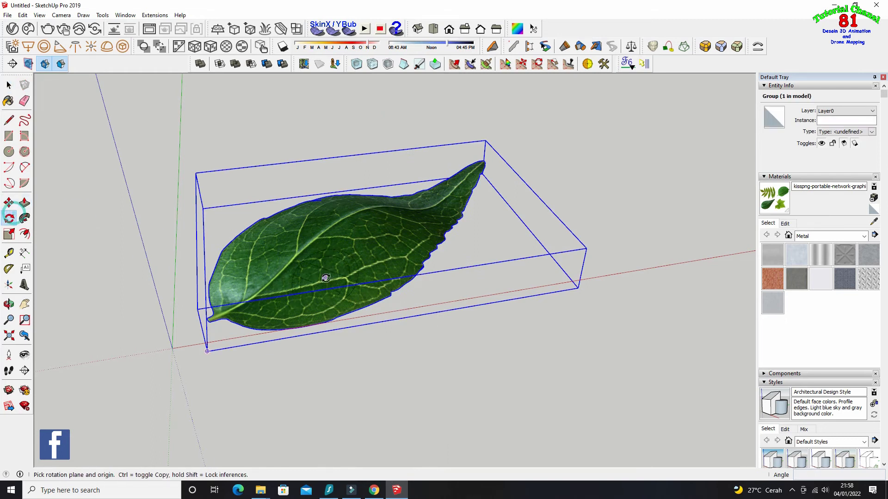
key("Left")
left_click(352, 309)
left_click(469, 301)
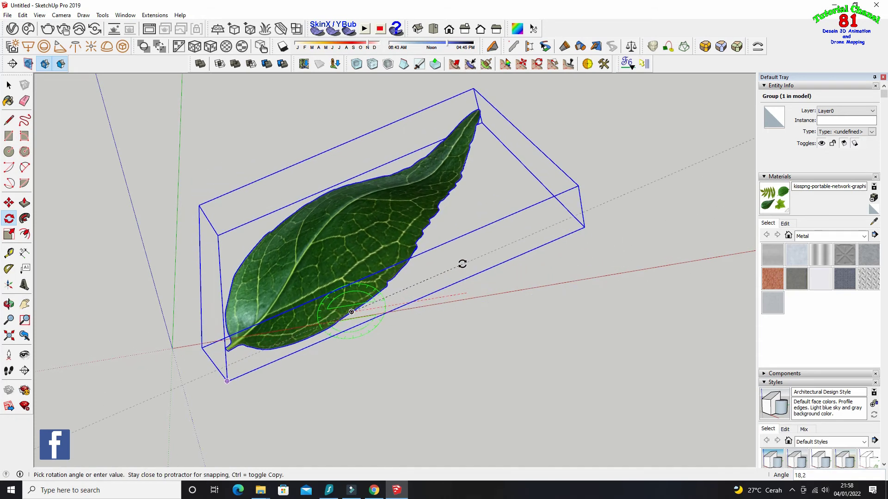
left_click(461, 262)
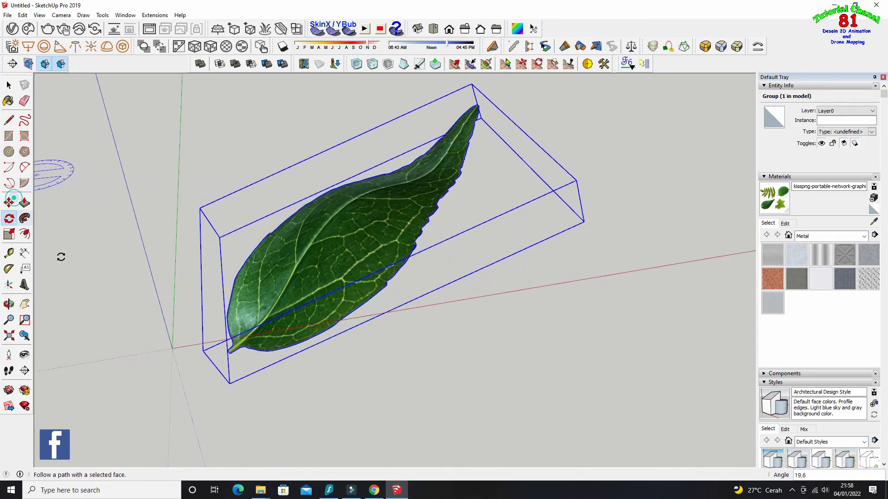
left_click(8, 203)
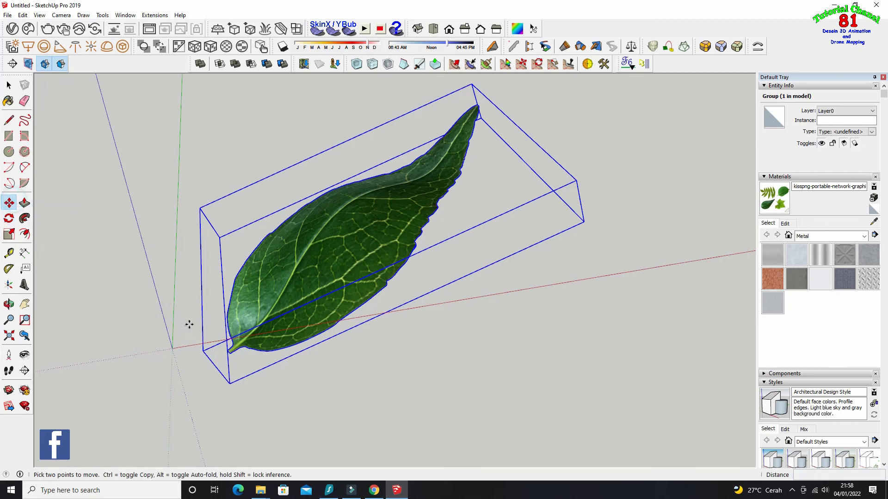
middle_click_drag(229, 355, 77, 360)
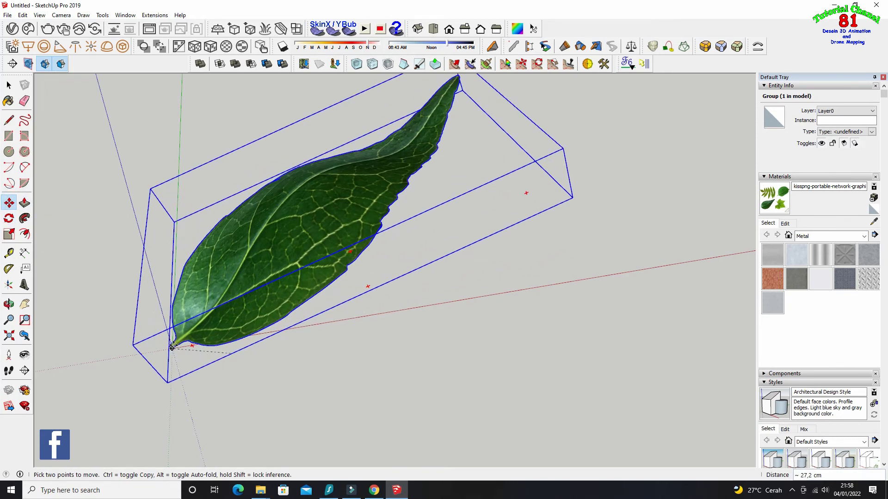
left_click(8, 304)
left_click_drag(153, 333, 267, 220)
Rotate the leaf group about 28° around its stem and check the new tilt
left_click(9, 218)
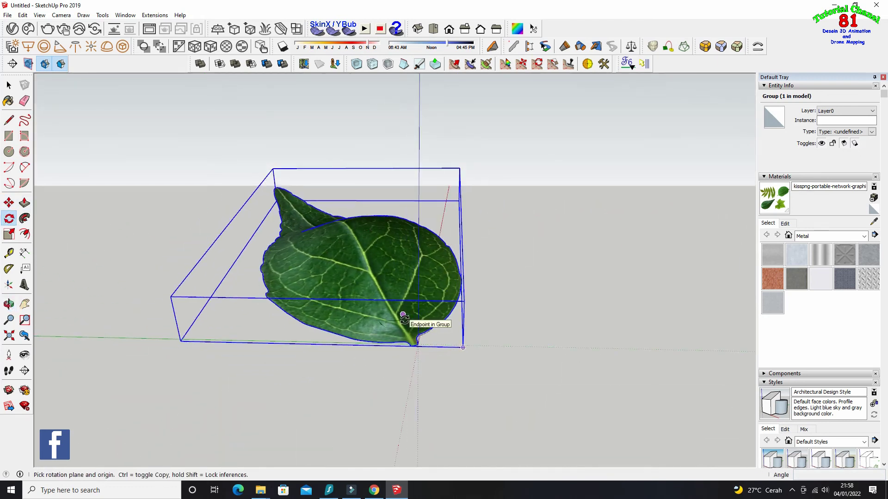
left_click(407, 342)
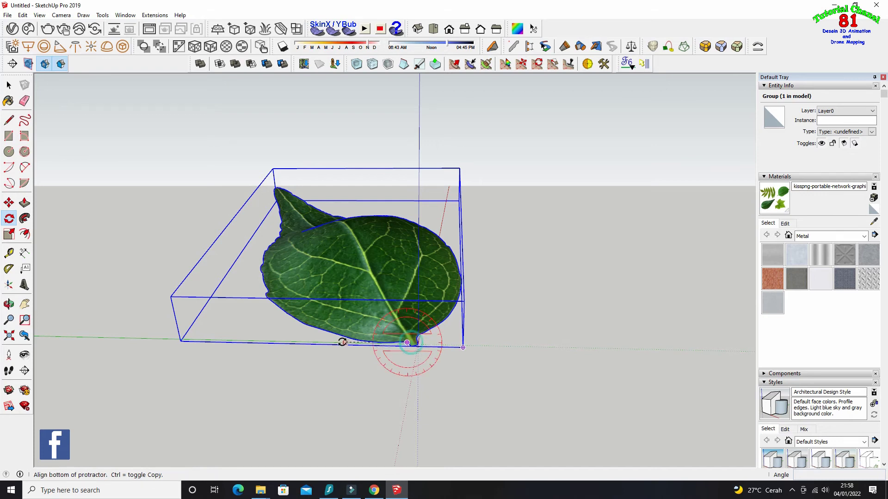
left_click(299, 337)
left_click(294, 290)
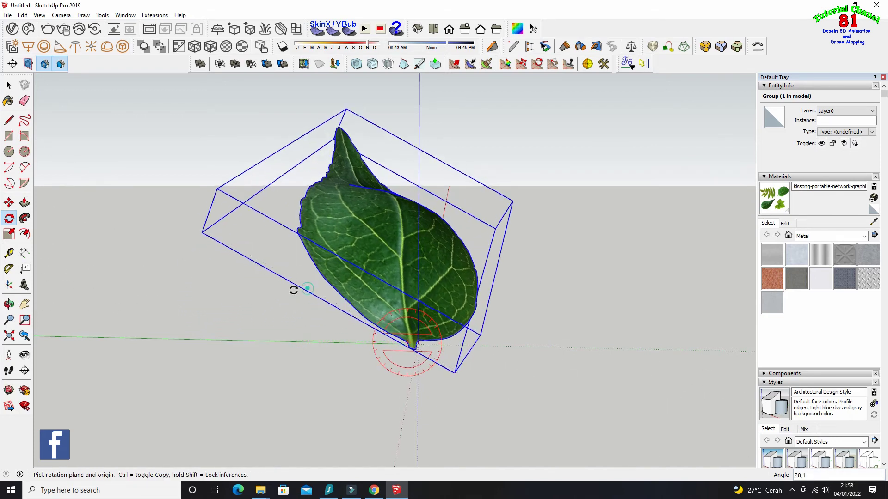
left_click(9, 305)
mouse_move(476, 301)
left_mouse_down()
mouse_move(129, 331)
mouse_move(324, 277)
mouse_move(534, 244)
mouse_move(432, 246)
mouse_move(297, 301)
mouse_move(664, 247)
mouse_move(644, 311)
mouse_move(421, 218)
mouse_move(595, 304)
mouse_move(572, 319)
mouse_move(371, 252)
mouse_move(438, 239)
mouse_move(228, 217)
mouse_move(369, 204)
mouse_move(402, 283)
mouse_move(422, 263)
mouse_move(341, 239)
mouse_move(329, 185)
mouse_move(462, 178)
mouse_move(420, 182)
mouse_move(362, 215)
left_mouse_up()
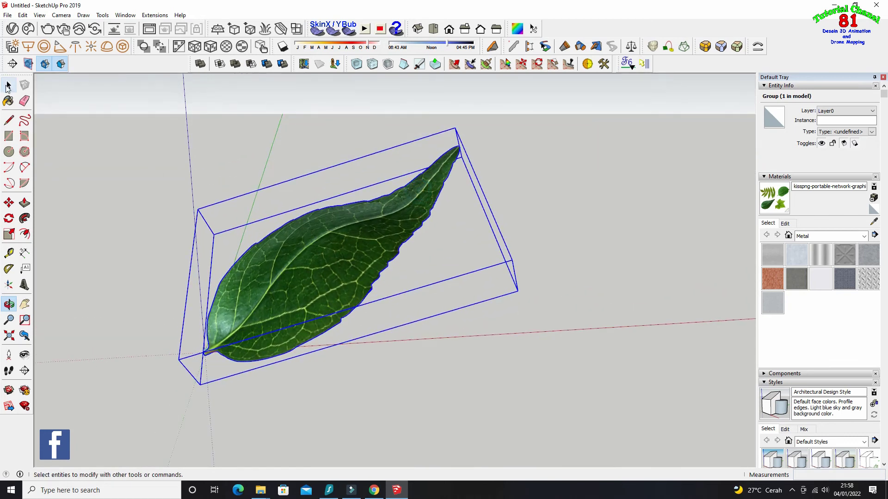
Clear the selection and orbit the view to face the leaf's upper surface
left_click(8, 86)
left_click(94, 124)
scroll(135, 168, "down", 1)
scroll(415, 219, "up", 2)
scroll(415, 219, "up", 2)
scroll(415, 219, "down", 1)
left_click(9, 304)
mouse_move(158, 228)
left_mouse_down()
mouse_move(175, 254)
mouse_move(181, 312)
mouse_move(222, 308)
left_mouse_up()
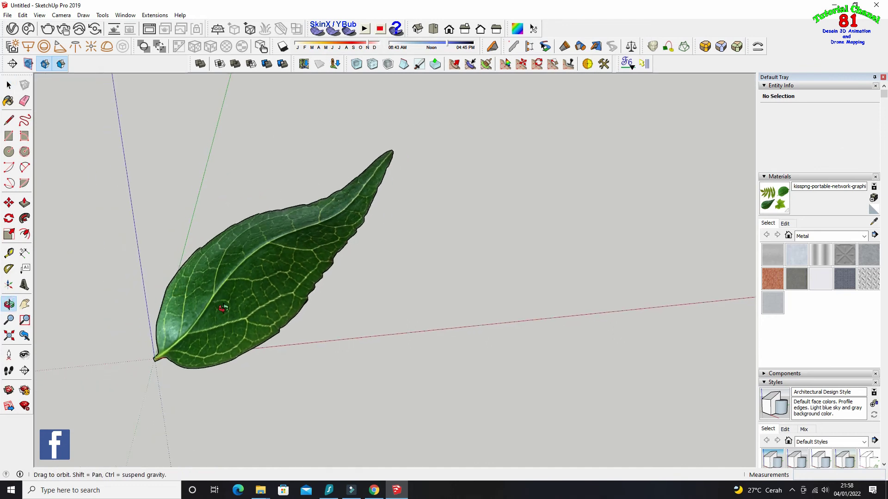
mouse_move(305, 270)
left_mouse_down()
mouse_move(313, 270)
mouse_move(327, 327)
mouse_move(401, 299)
left_mouse_up()
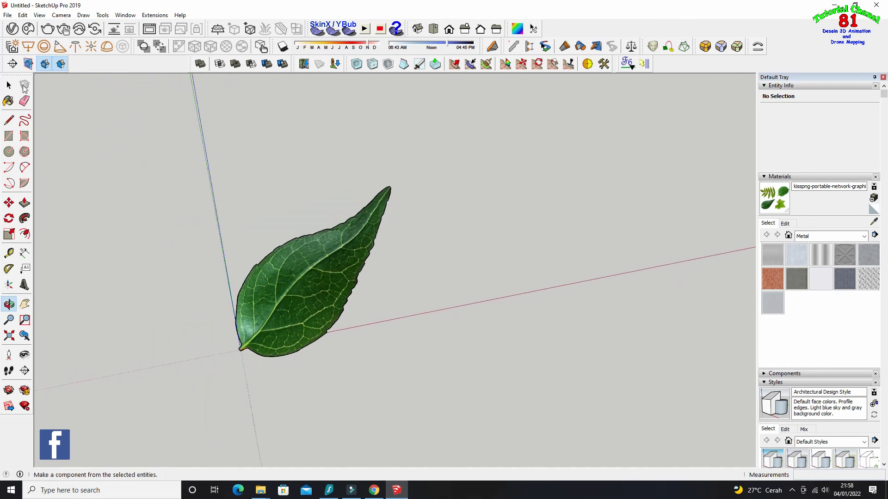
mouse_move(295, 284)
left_mouse_down()
mouse_move(306, 294)
mouse_move(326, 247)
mouse_move(150, 178)
left_mouse_up()
Place a copy of the leaf group rotated 105° about the stem along the red axis
left_click(9, 86)
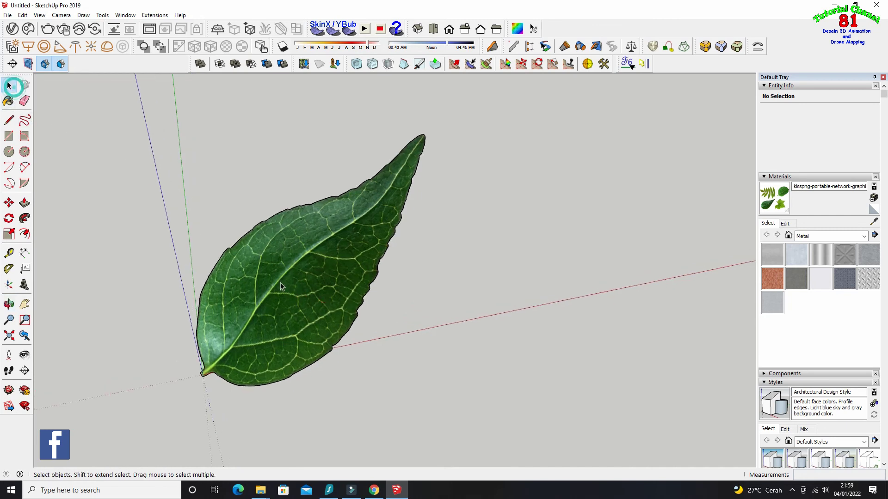
left_click(280, 282)
left_click(7, 223)
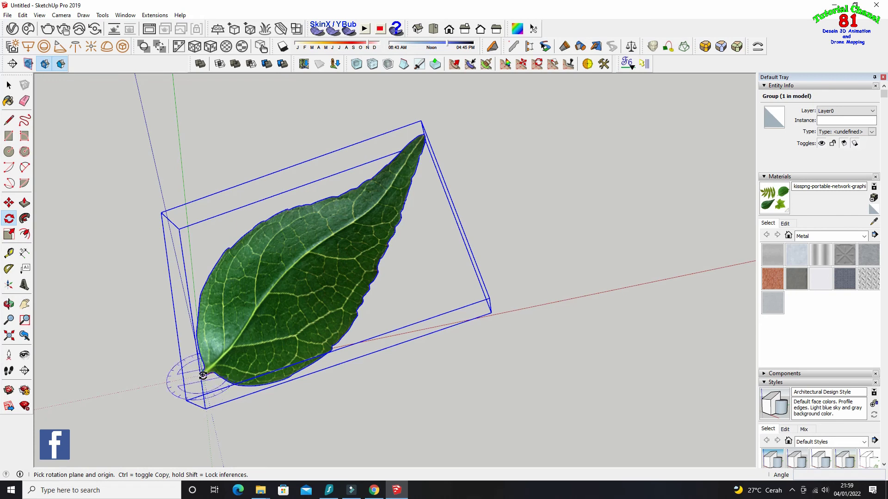
left_click(203, 374)
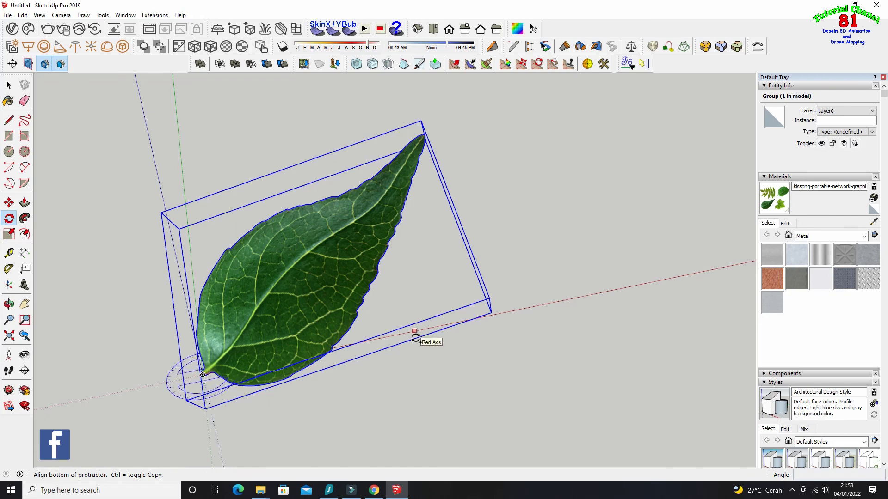
left_click(415, 337)
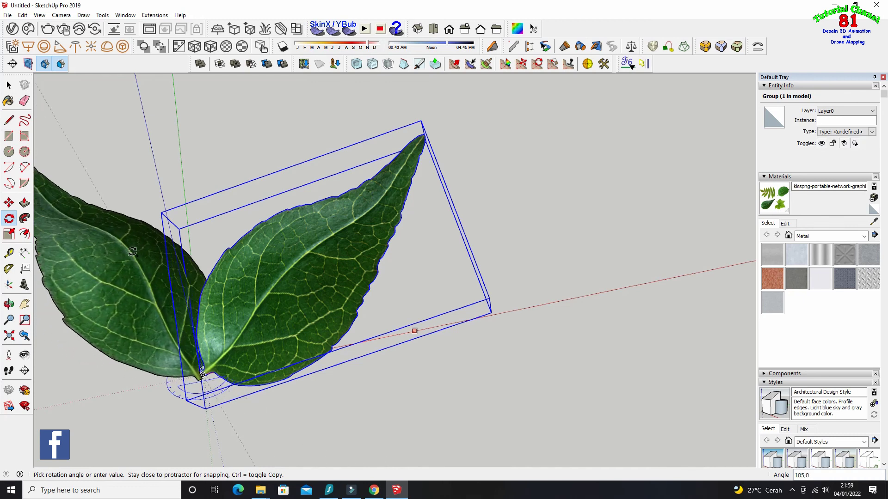
left_click(134, 250)
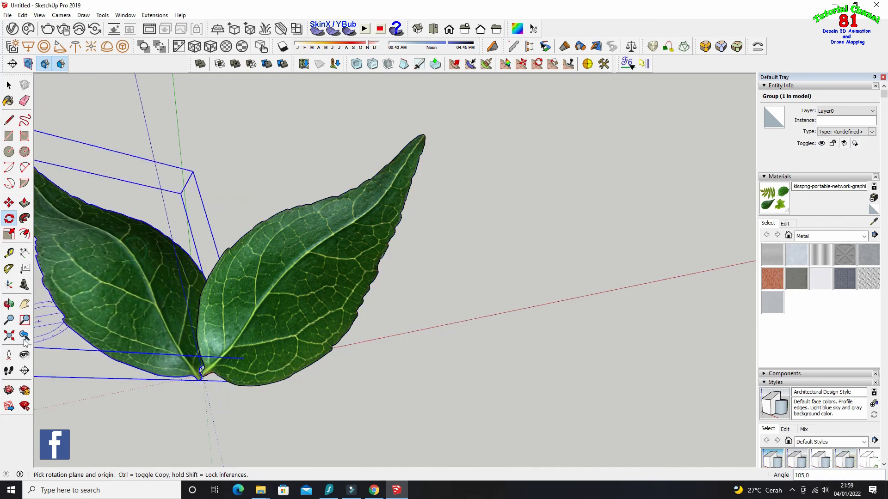
left_click(10, 305)
mouse_move(272, 383)
left_mouse_down()
mouse_move(197, 251)
mouse_move(297, 248)
left_mouse_up()
mouse_move(401, 218)
left_mouse_down()
mouse_move(317, 198)
mouse_move(332, 232)
left_mouse_up()
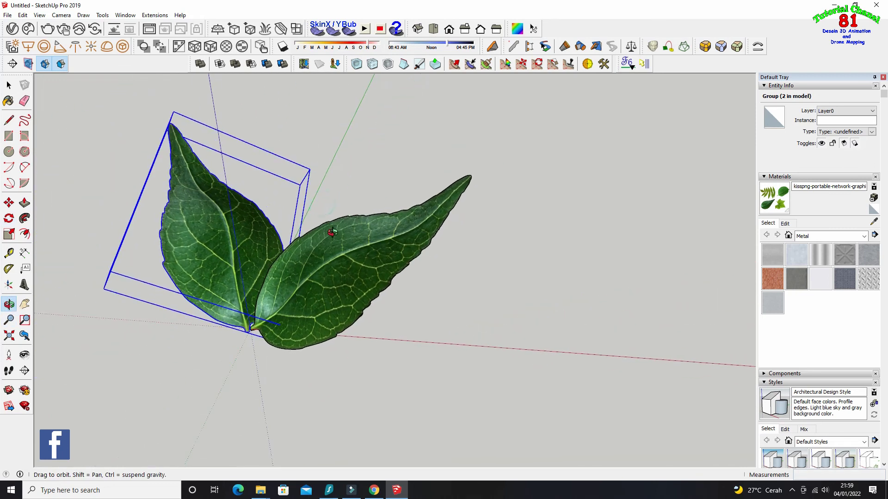
left_click(107, 123)
scroll(312, 184, "up", 2)
scroll(334, 174, "up", 3)
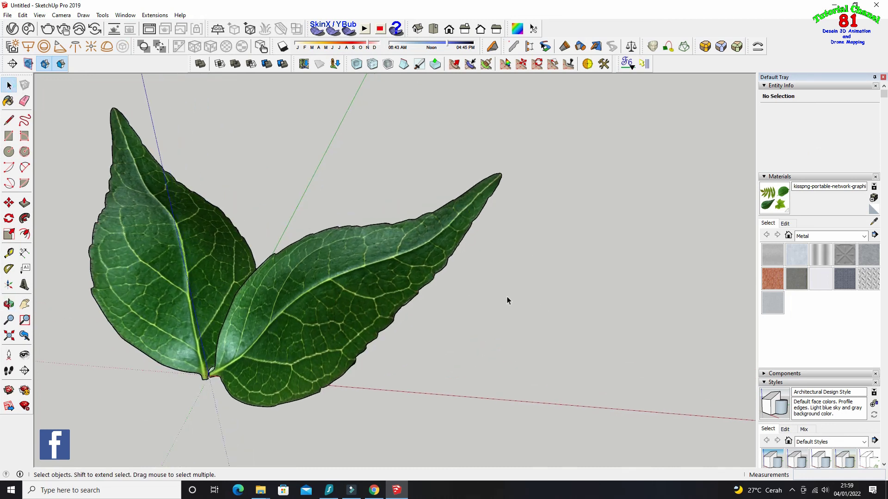
scroll(364, 305, "down", 2)
scroll(236, 259, "down", 2)
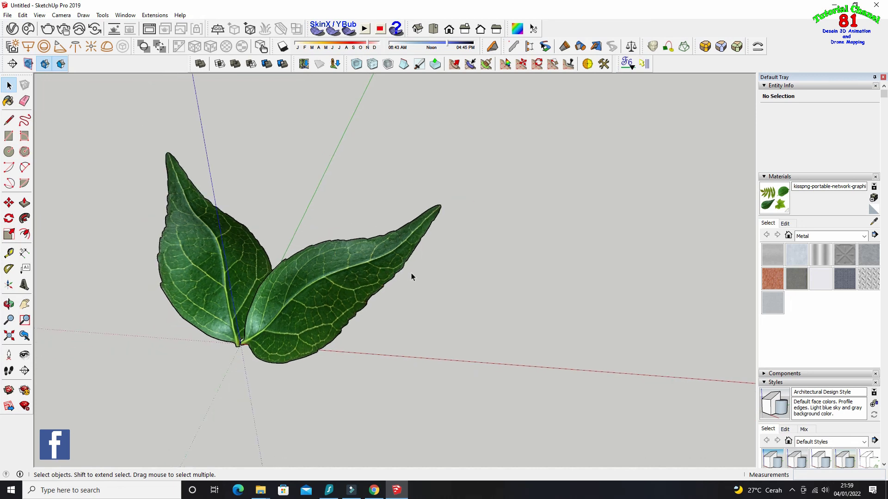
scroll(280, 282, "down", 1)
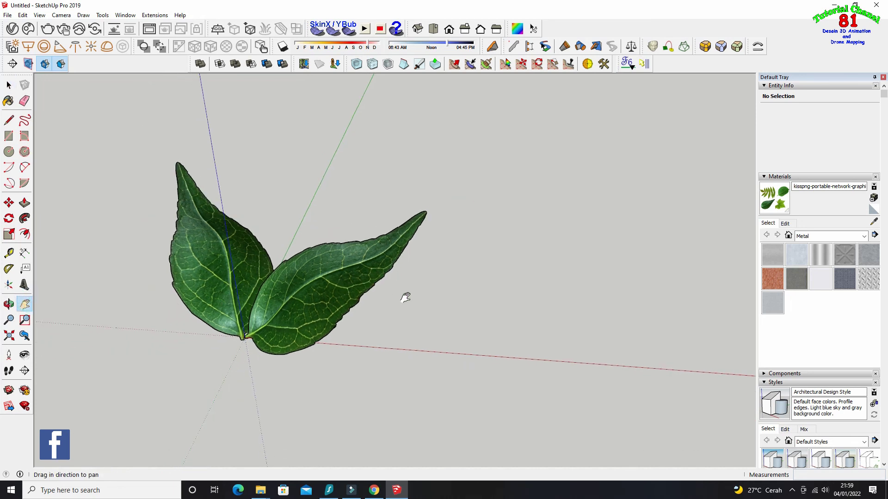
scroll(388, 278, "down", 1)
scroll(199, 337, "up", 3)
left_click_drag(198, 337, 248, 301)
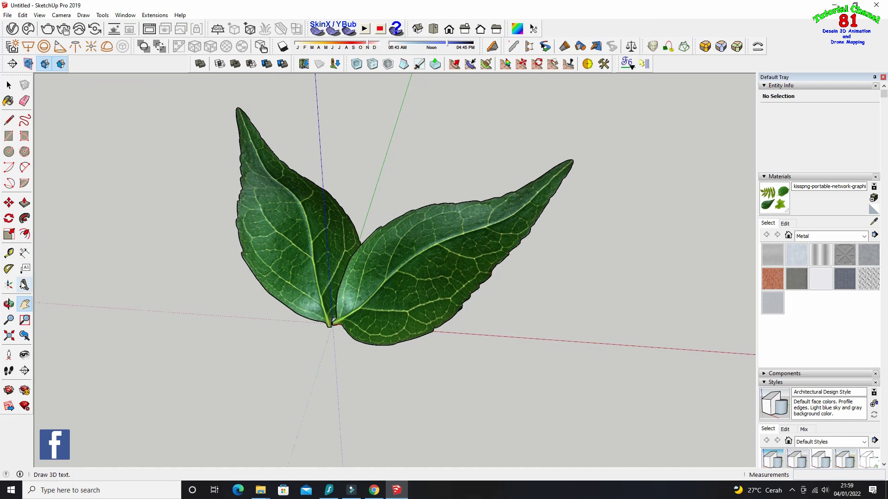
left_click(9, 305)
mouse_move(117, 317)
left_mouse_down()
mouse_move(346, 307)
mouse_move(305, 286)
left_mouse_up()
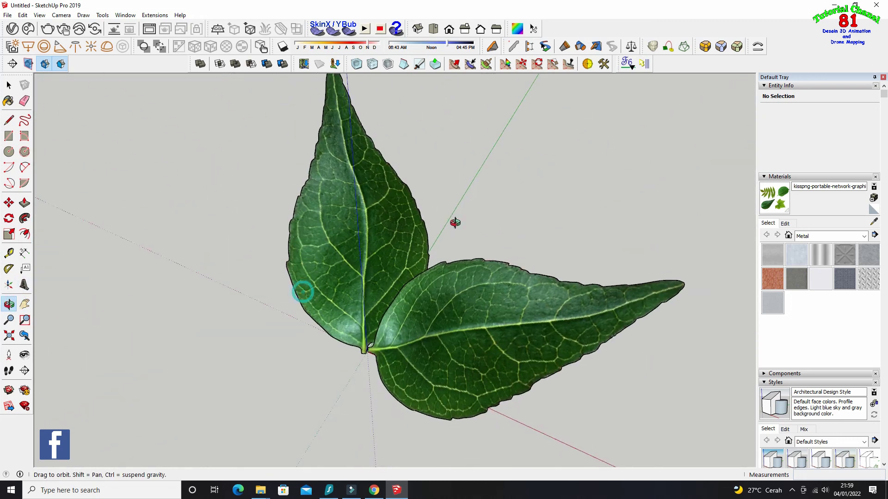
left_click_drag(431, 309, 293, 203)
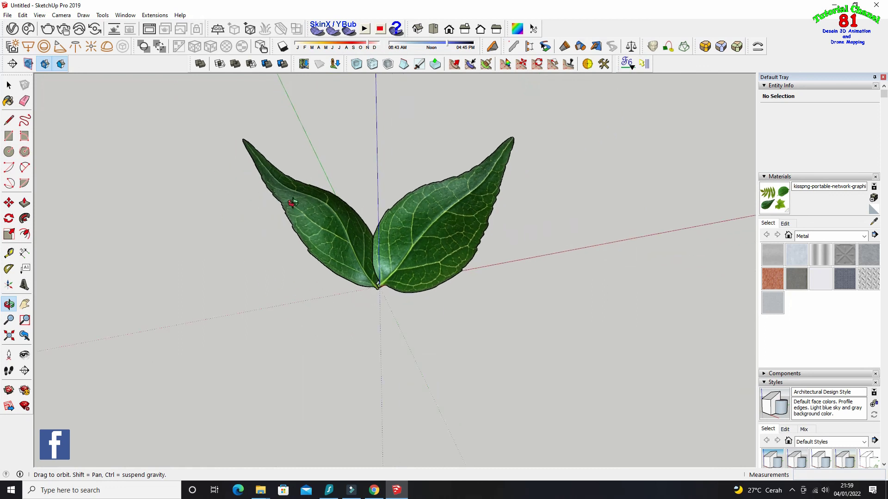
scroll(547, 178, "up", 2)
scroll(498, 214, "up", 2)
scroll(512, 214, "down", 3)
mouse_move(509, 220)
left_mouse_down()
mouse_move(443, 220)
mouse_move(486, 173)
left_mouse_up()
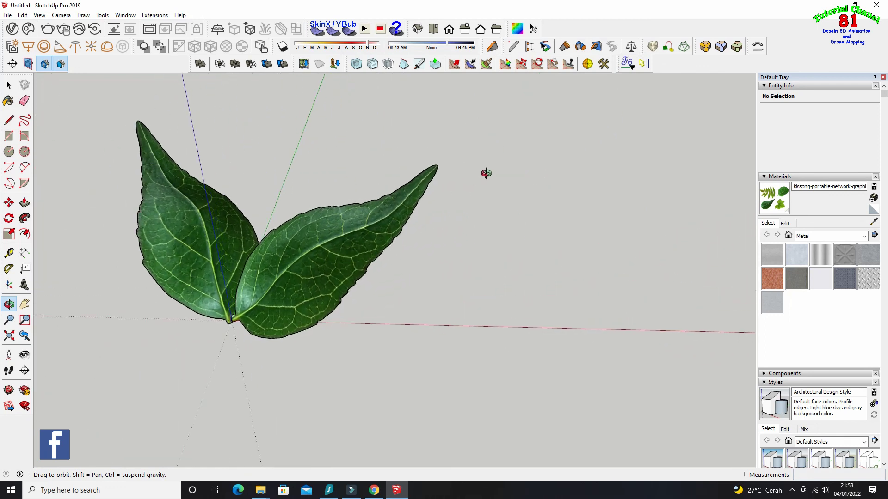